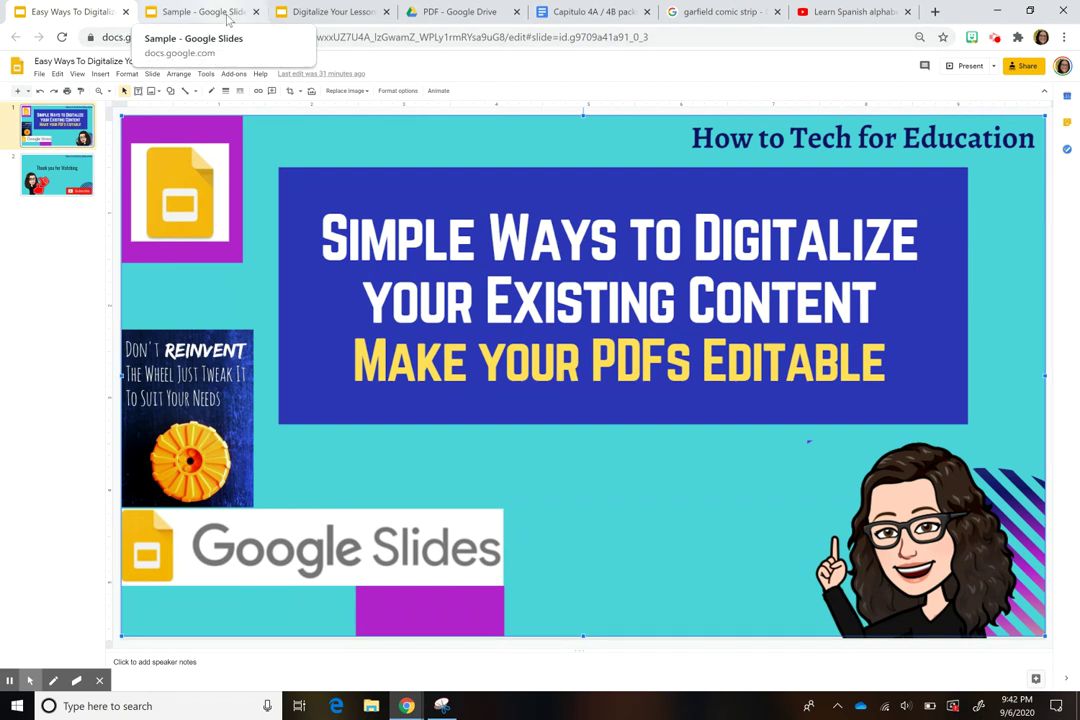
Step: Switch to the Sample presentation, close its side panels, and return from the theme editor to slide 1
click(217, 12)
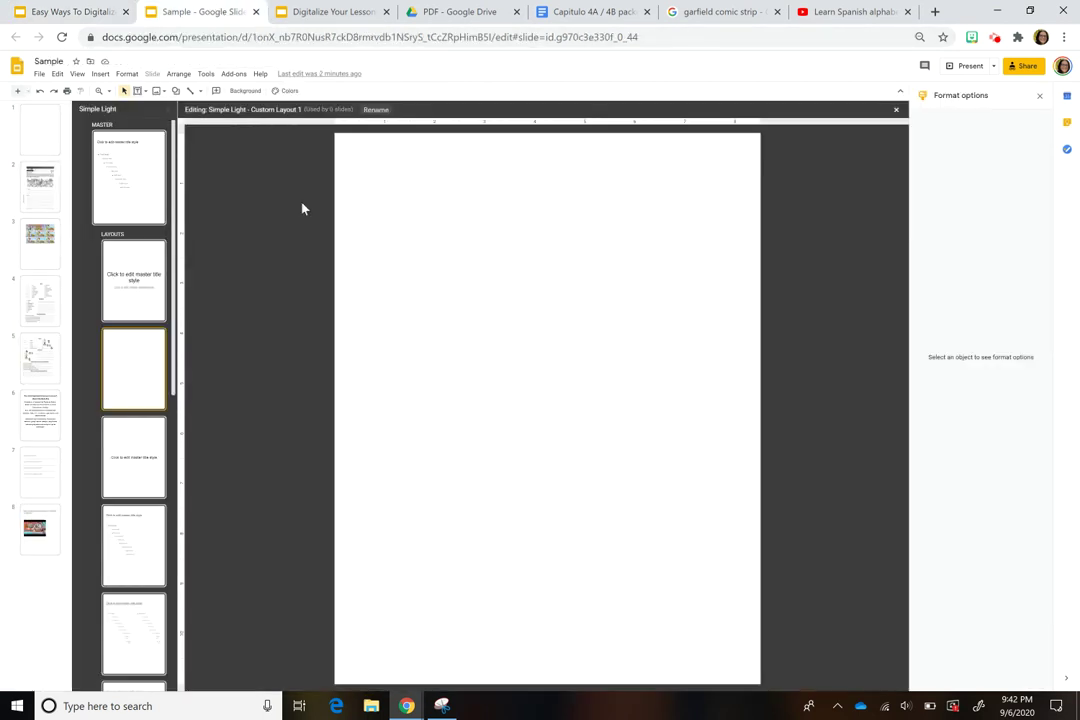
click(1040, 95)
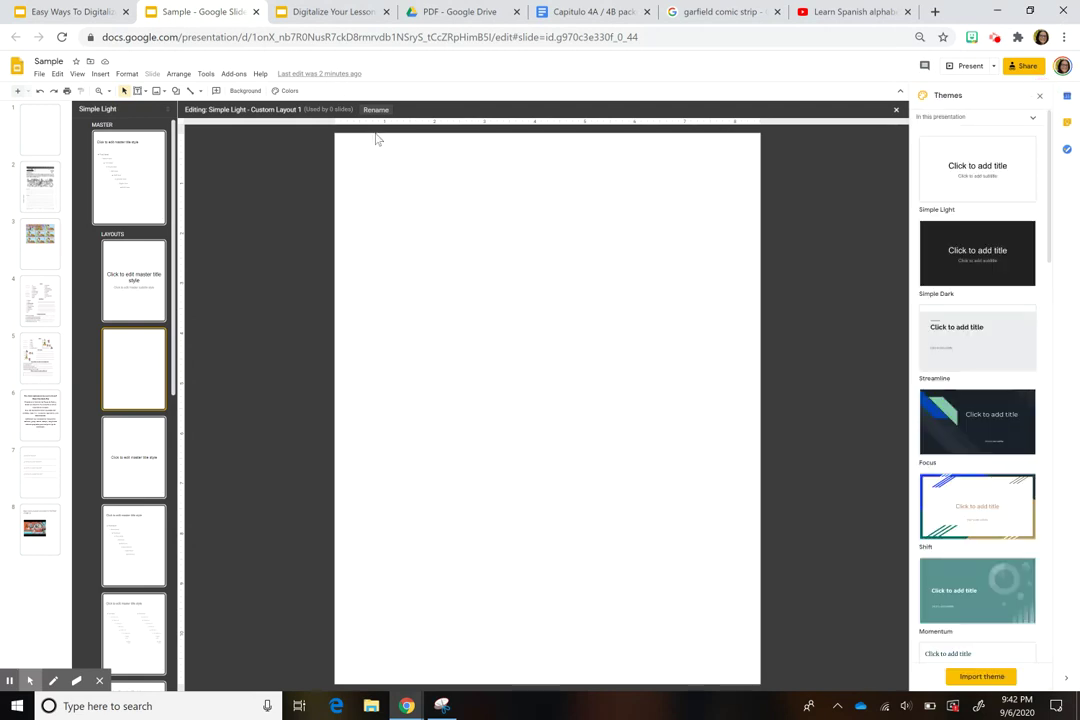
click(1040, 95)
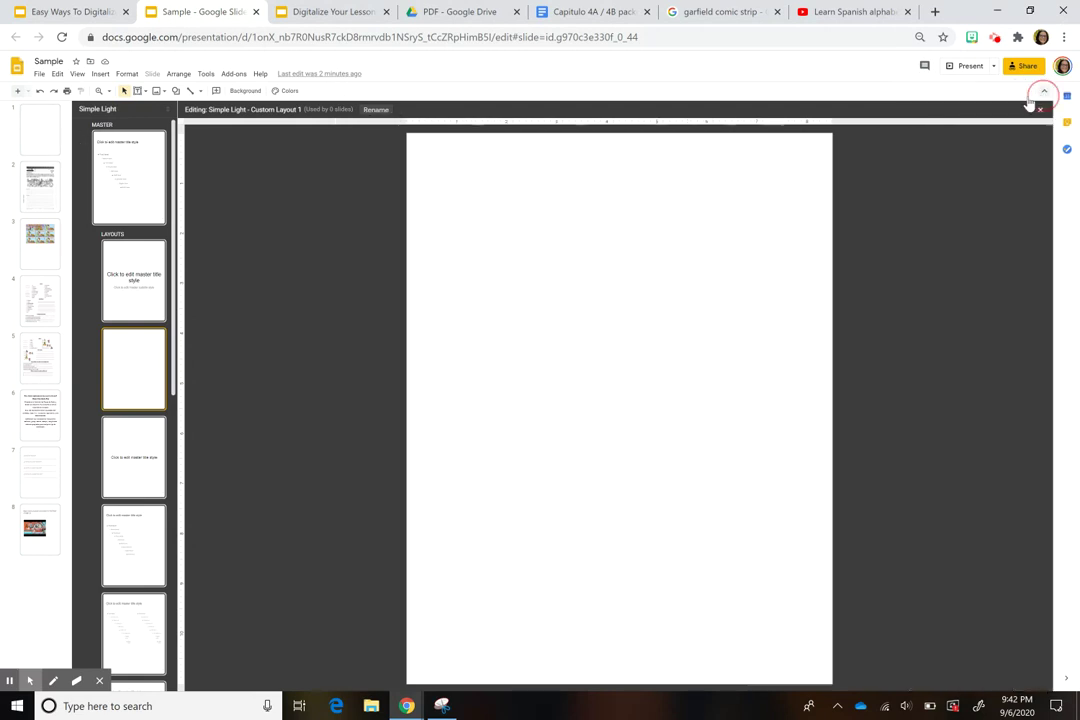
click(52, 122)
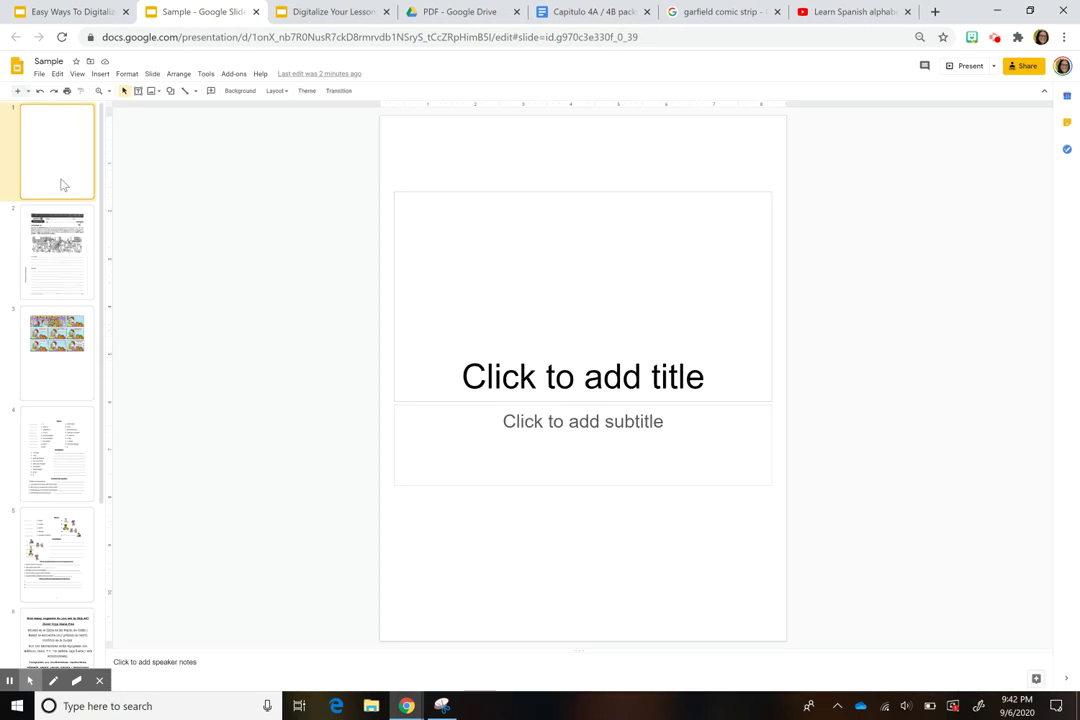
Step: Delete the title and subtitle placeholders from slide 1
click(471, 201)
shift+click(472, 439)
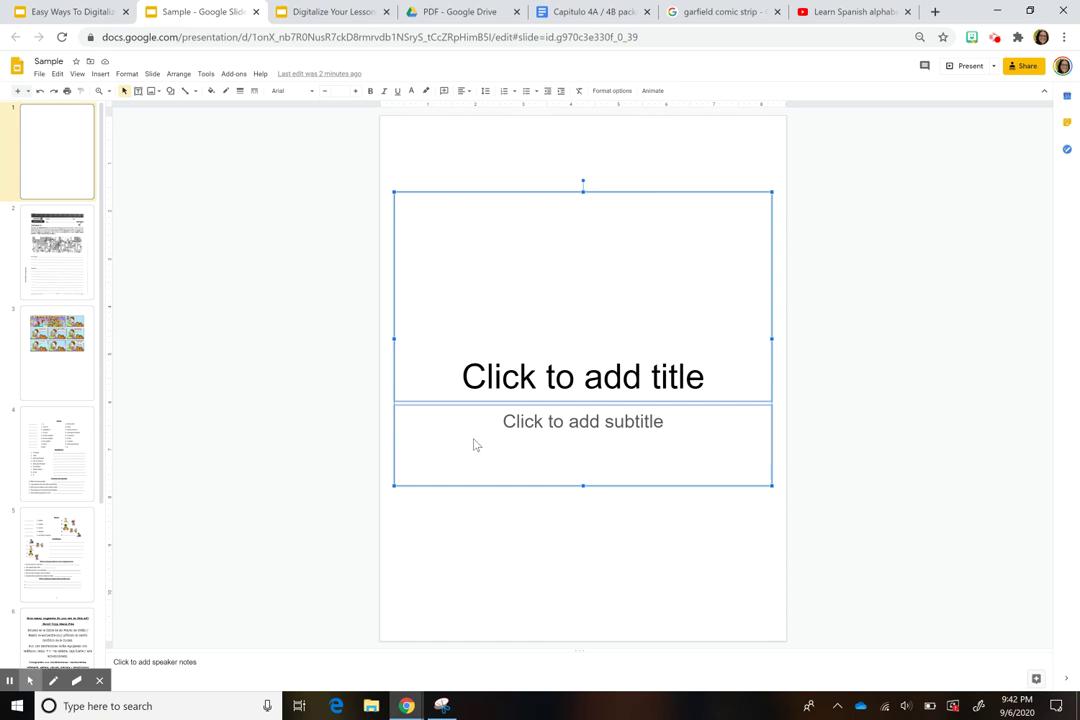
key(Delete)
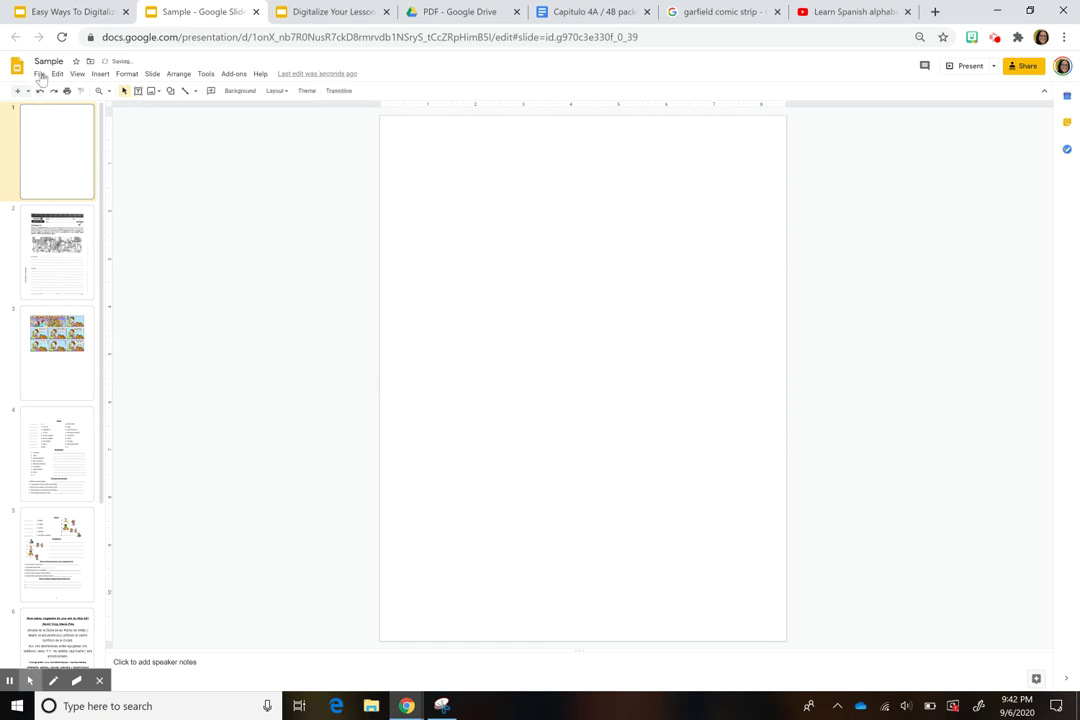
click(39, 74)
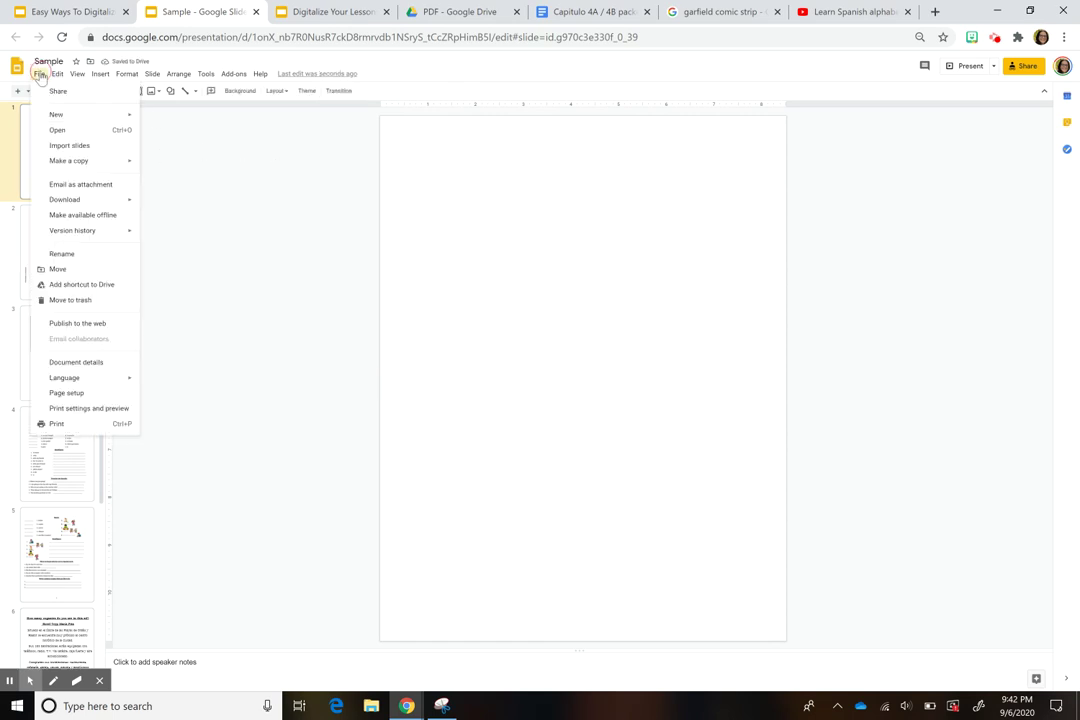
click(94, 394)
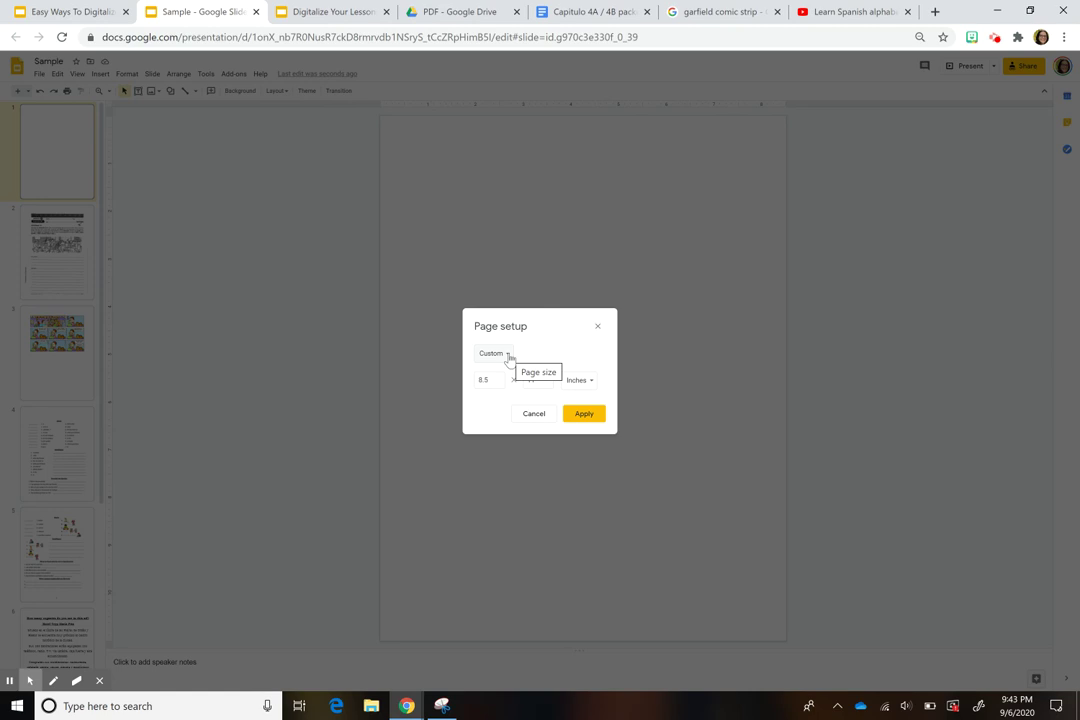
click(598, 327)
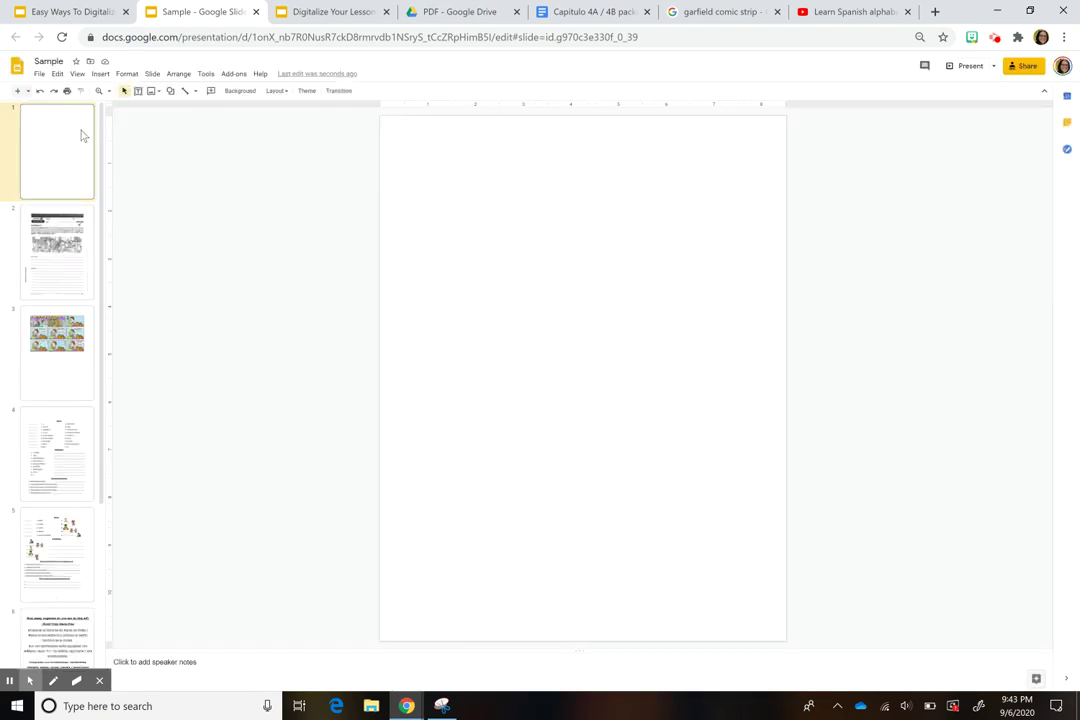
Step: Apply a custom page size of 8.5 x 11 inches to the presentation
click(39, 74)
click(100, 394)
click(508, 356)
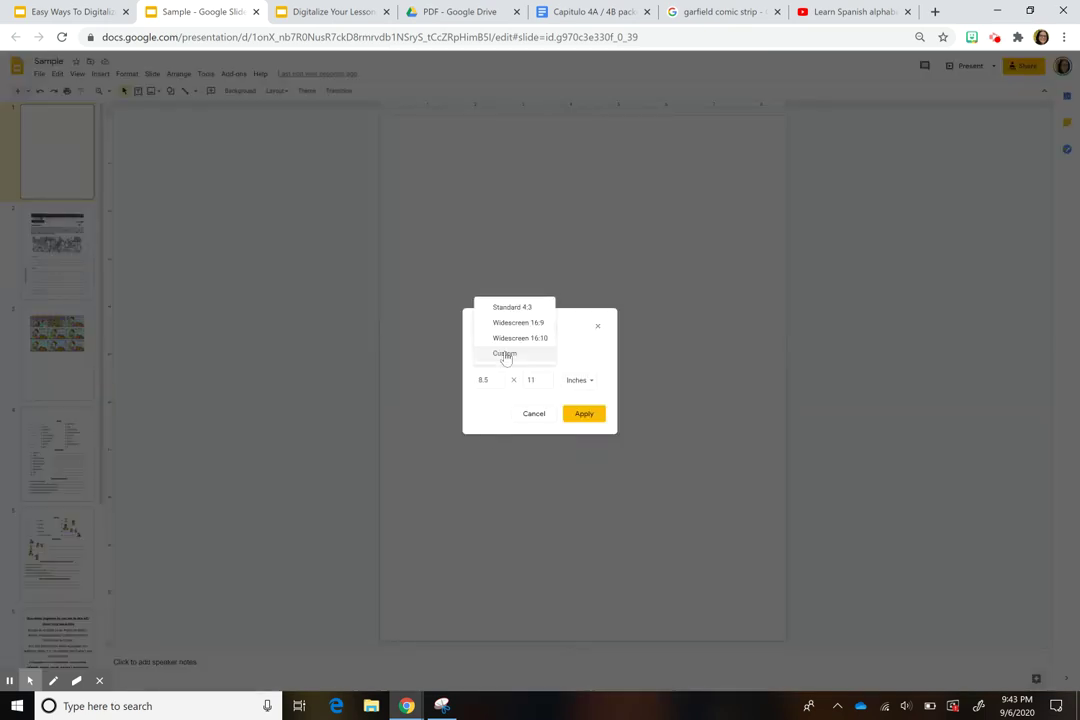
click(508, 356)
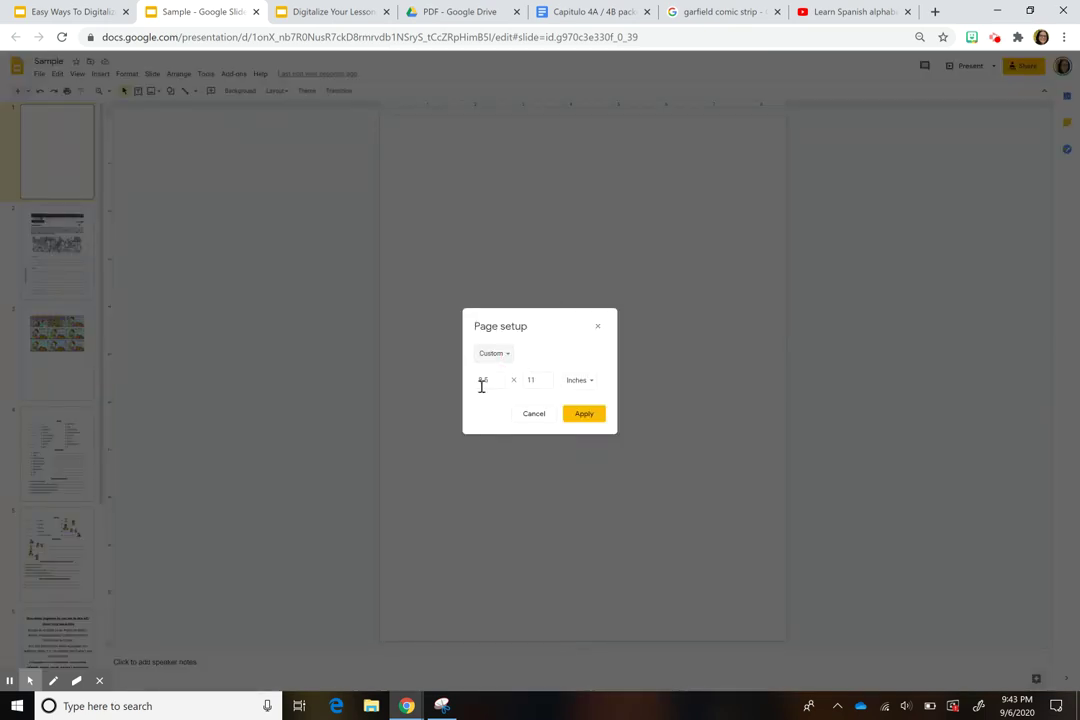
click(594, 419)
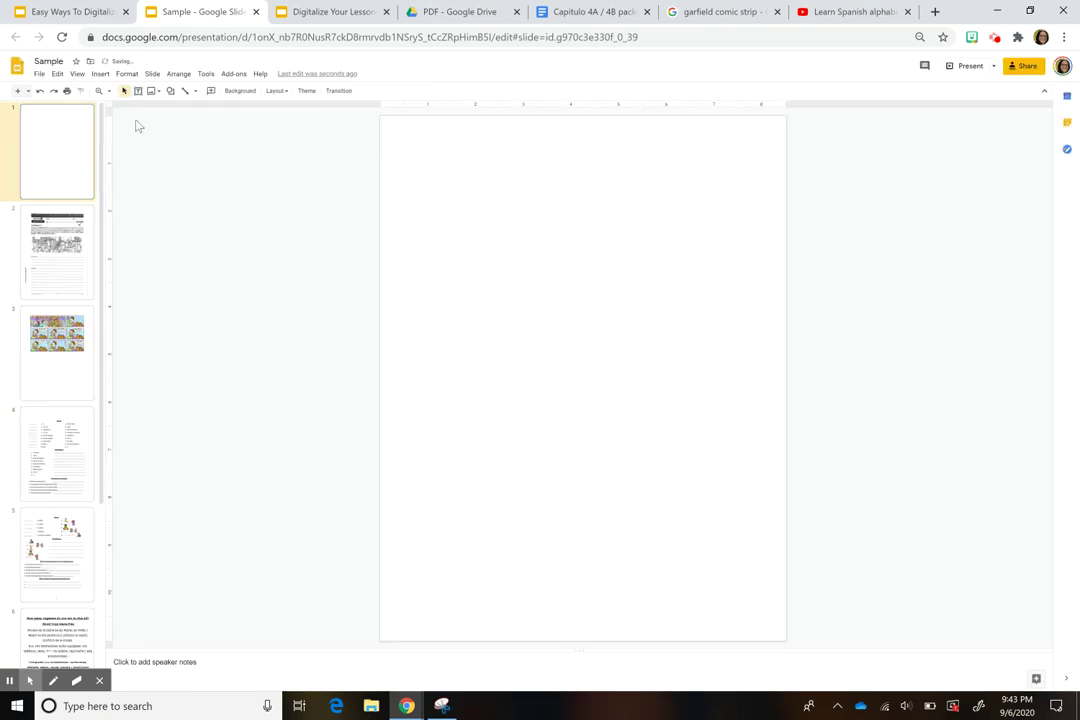
Step: Examine the 4A-2 pair activity page with its chart in the Capitulo 4A / 4B packet document
click(580, 11)
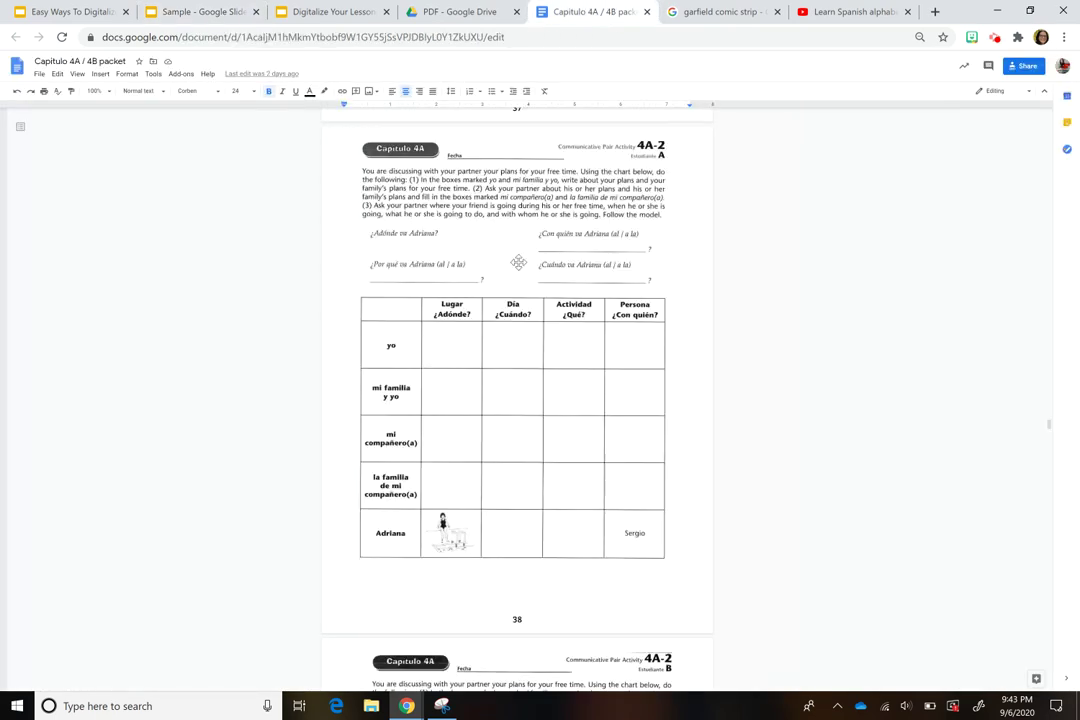
scroll(557, 402, up, 1)
scroll(557, 402, down, 1)
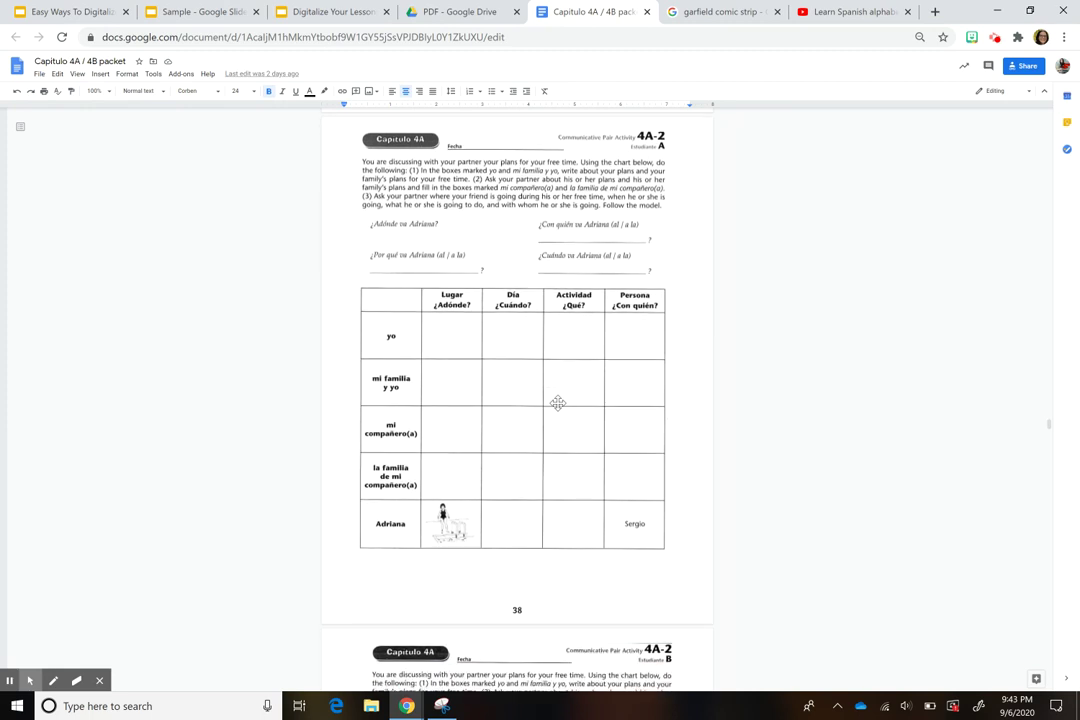
scroll(555, 394, up, 1)
scroll(557, 394, up, 1)
scroll(557, 394, down, 1)
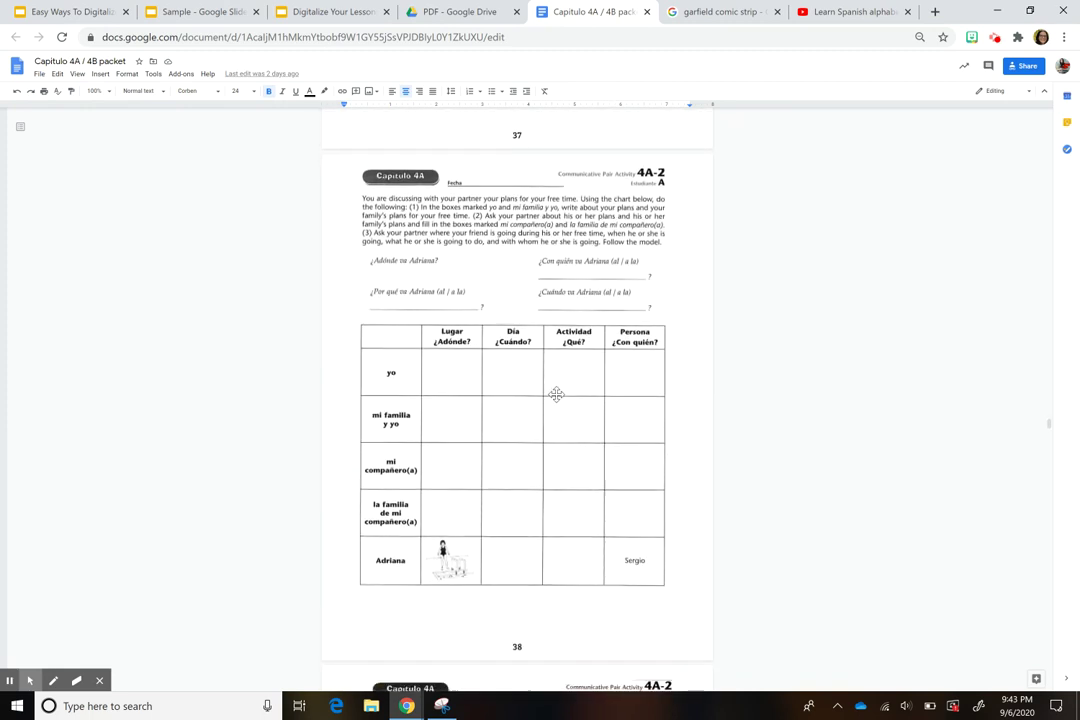
scroll(556, 394, down, 1)
scroll(556, 394, up, 1)
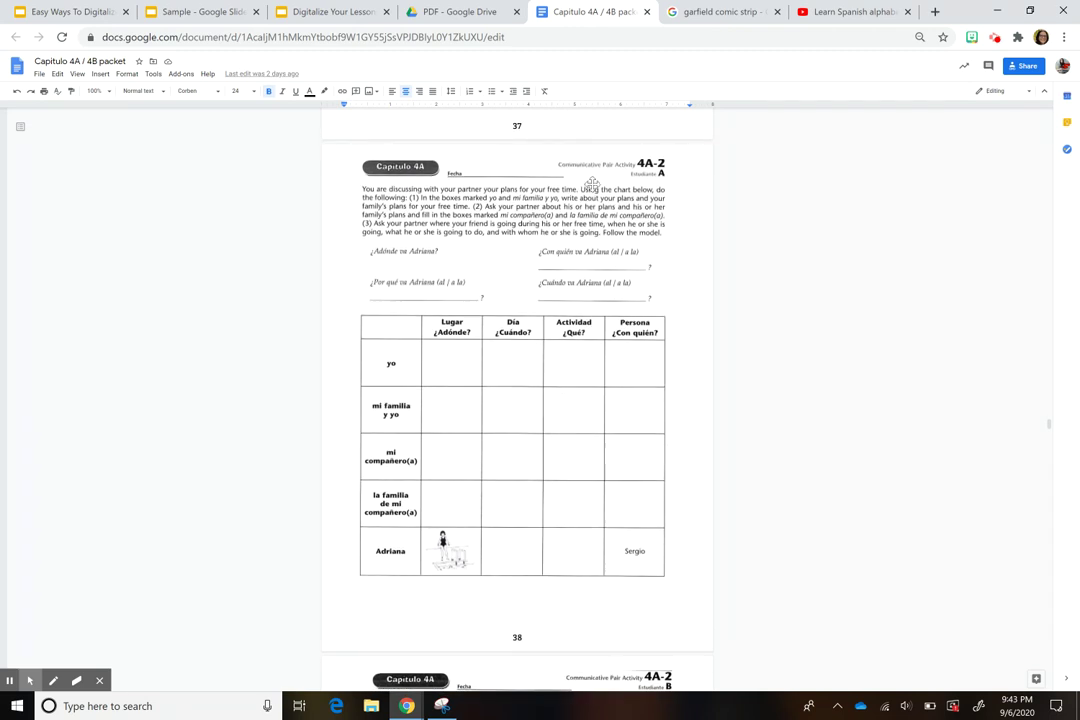
Step: Inspect the answer text box below the worksheet picture on slide 1 of the Digitalize Your Lessons presentation
click(329, 14)
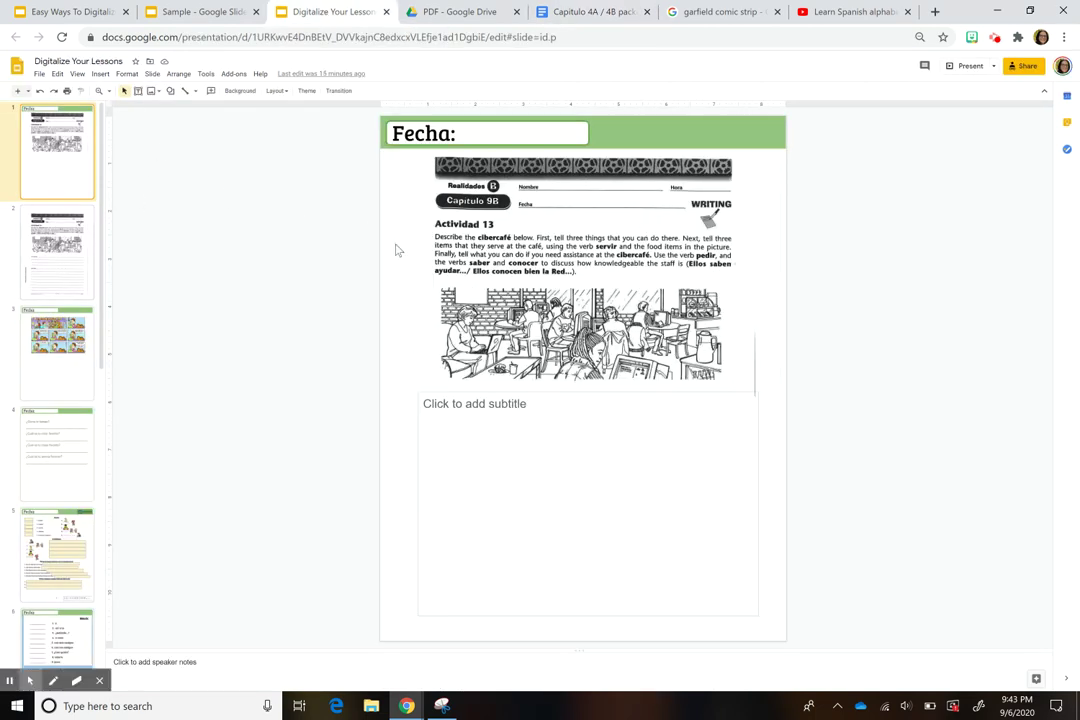
click(534, 488)
key(Escape)
click(493, 443)
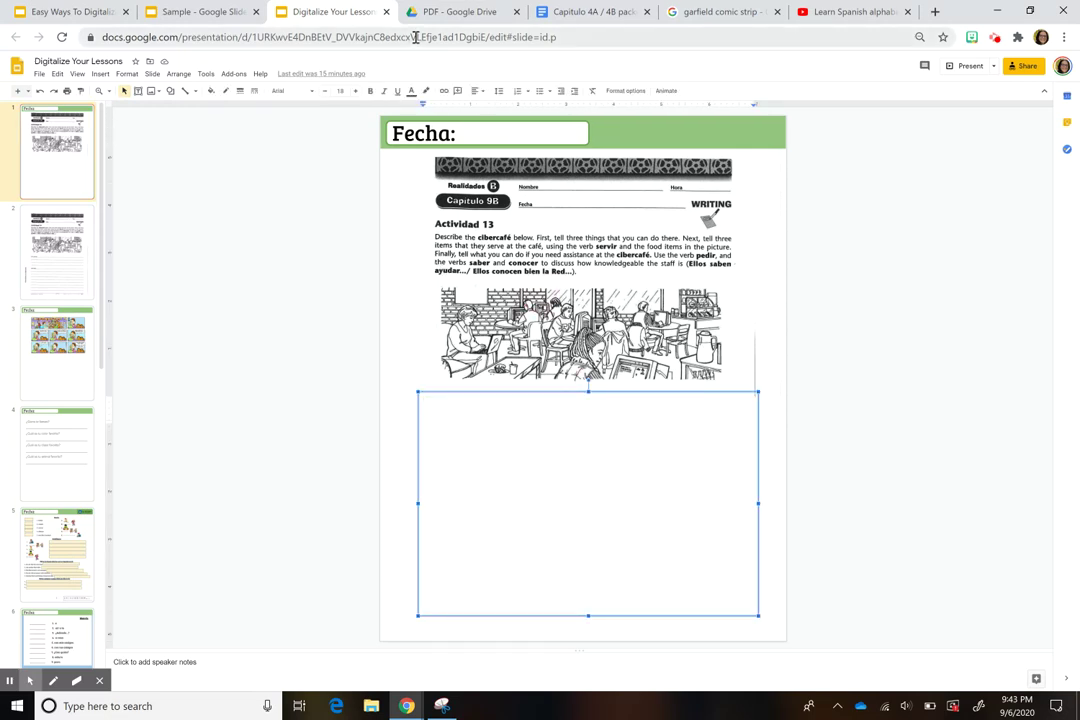
Step: Return to the Sample presentation and reposition the Actividad 13 worksheet image within slide 2
click(172, 12)
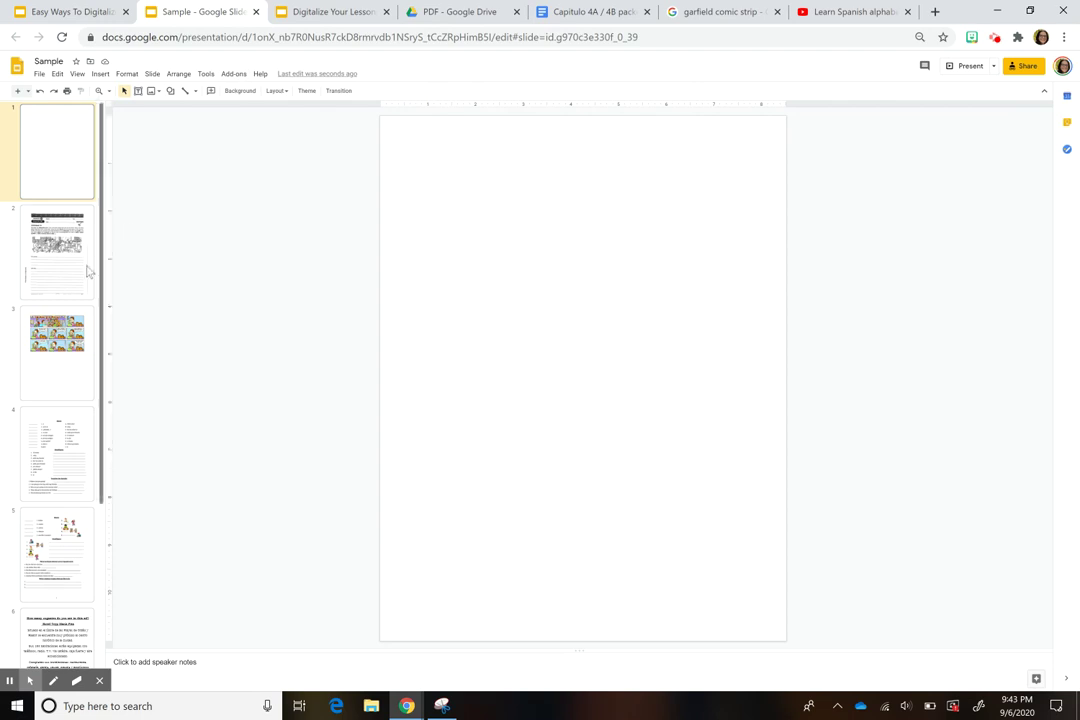
click(60, 228)
click(465, 270)
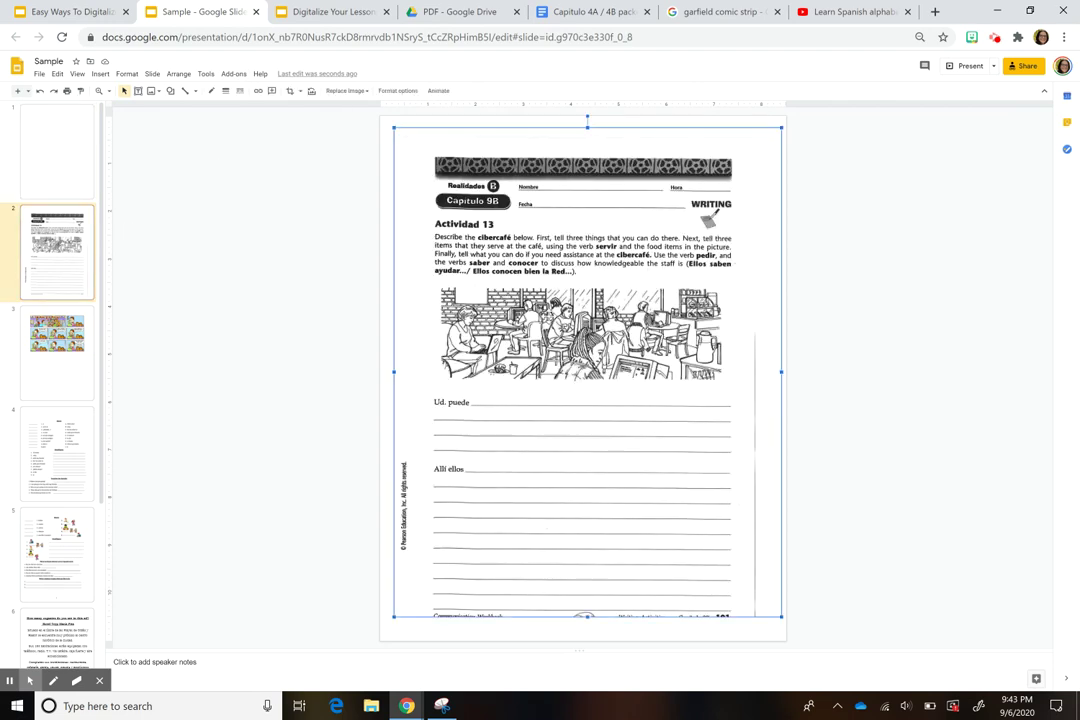
mouse_move(465, 270)
mouse_down()
mouse_move(416, 272)
mouse_move(469, 276)
mouse_up()
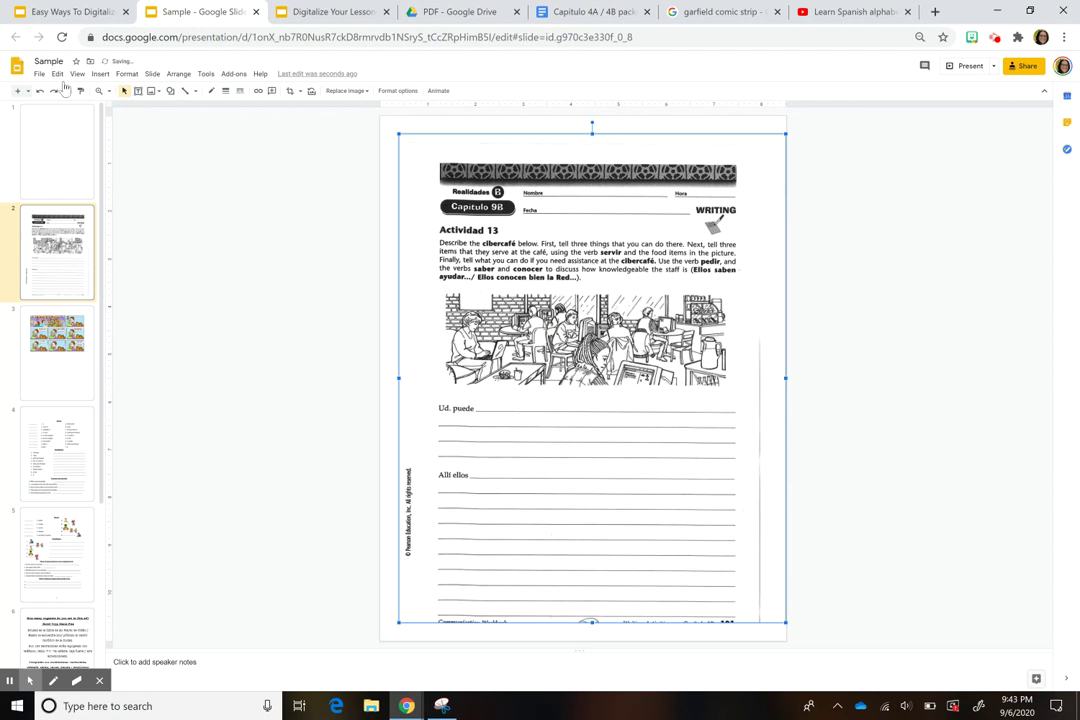
click(100, 74)
click(414, 343)
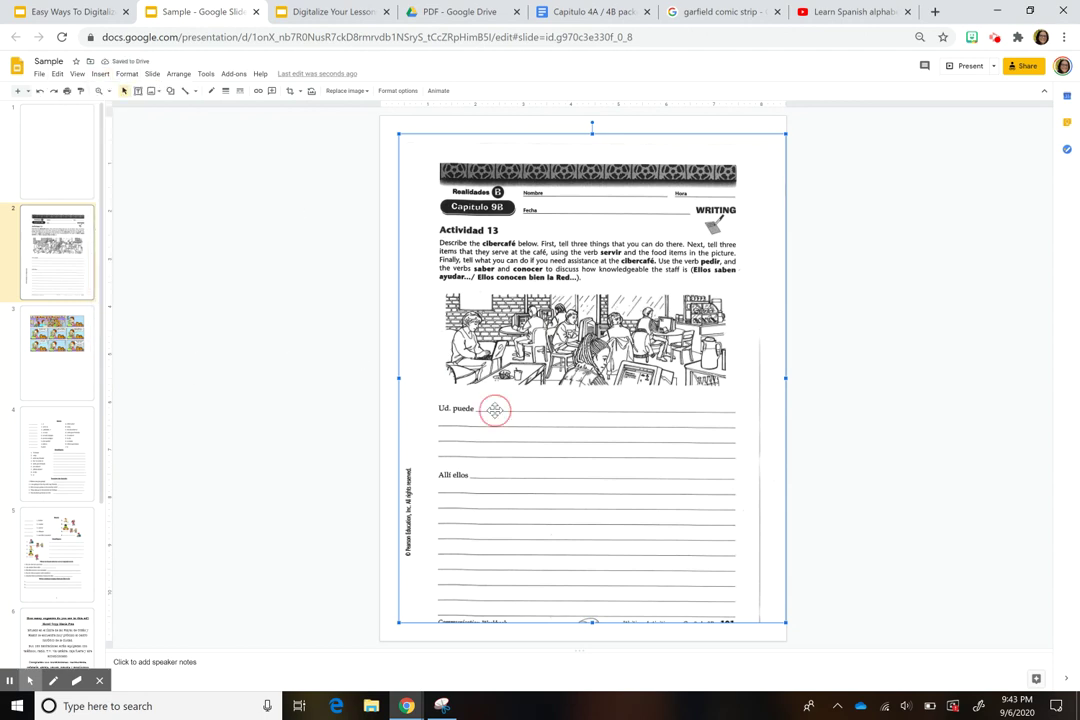
drag(414, 320, 383, 318)
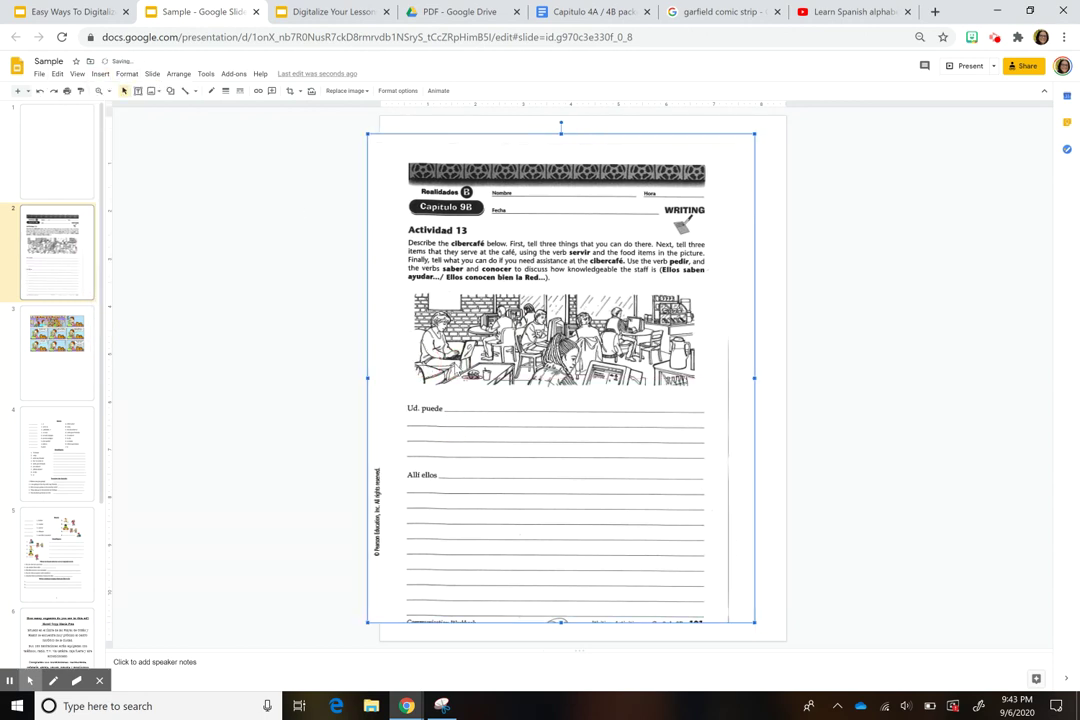
drag(468, 352, 492, 351)
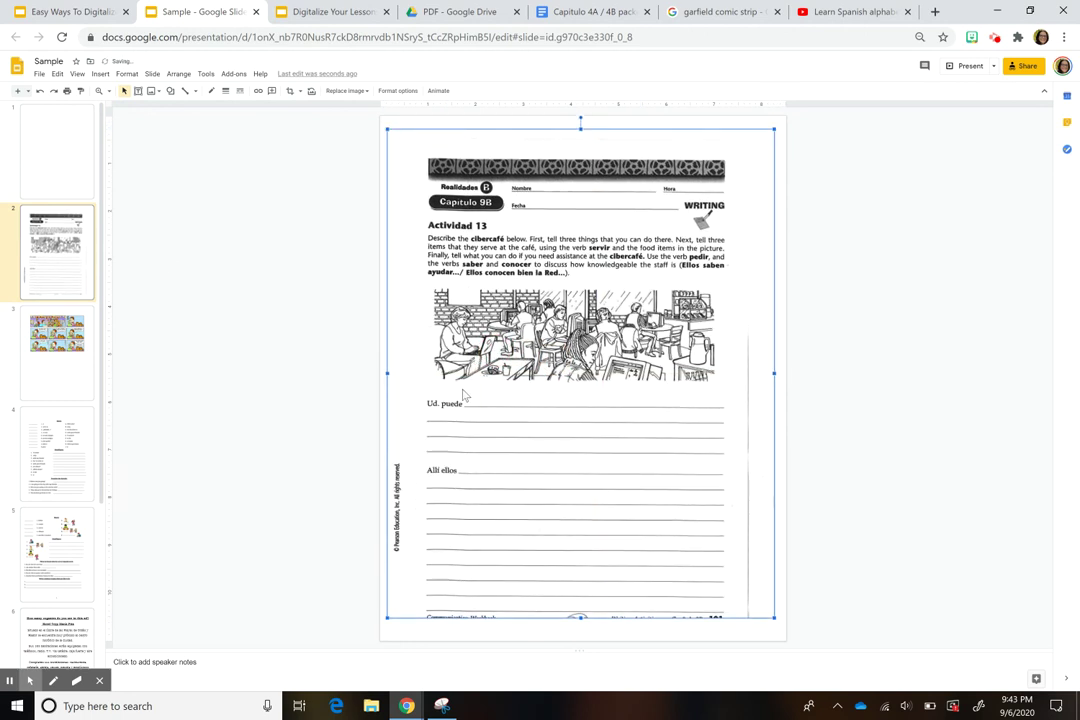
click(49, 141)
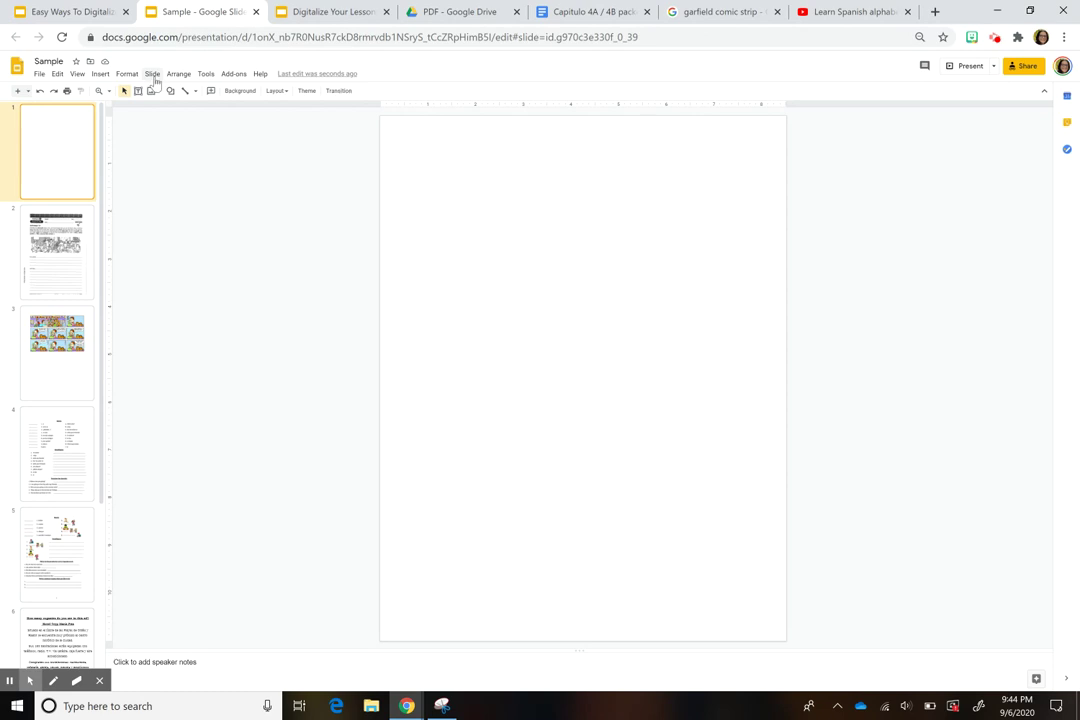
right_click(67, 150)
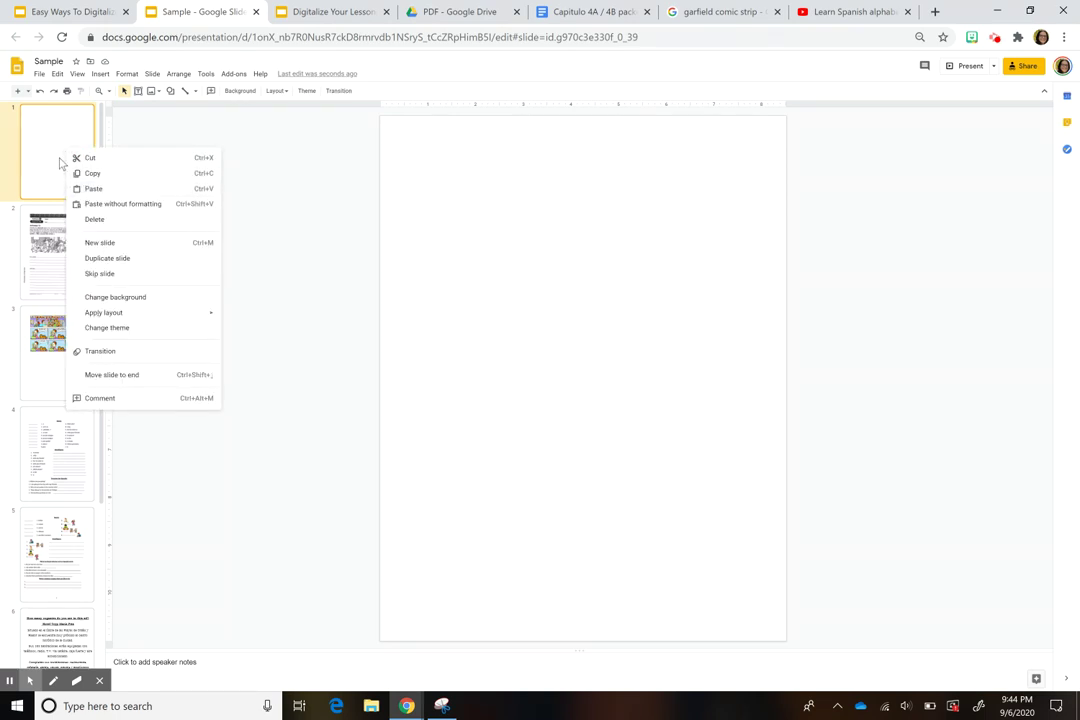
mouse_move(114, 315)
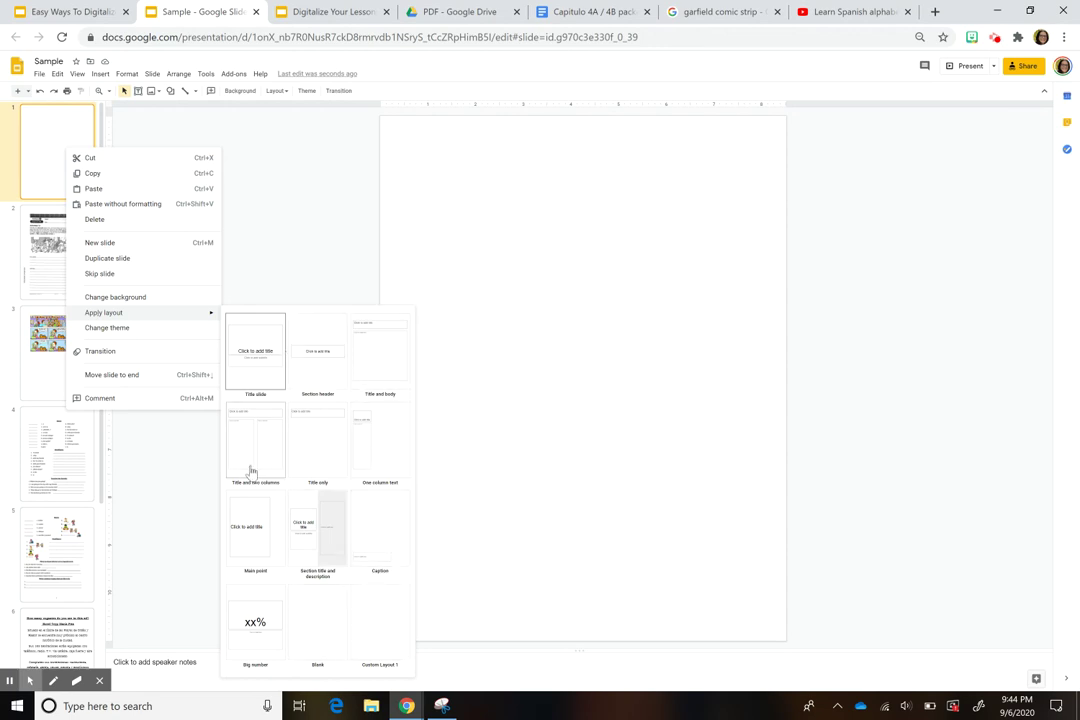
click(35, 128)
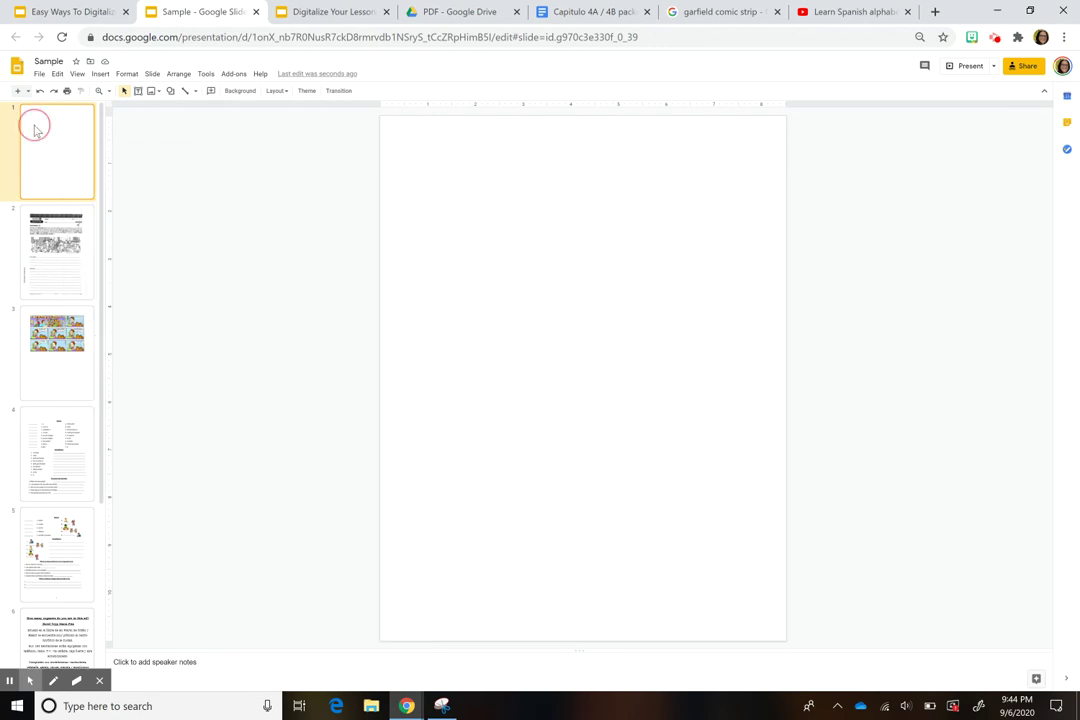
Step: Paste the copied Actividad 13 worksheet image into Custom Layout 1 of the slide master, and return to slide 1
click(152, 74)
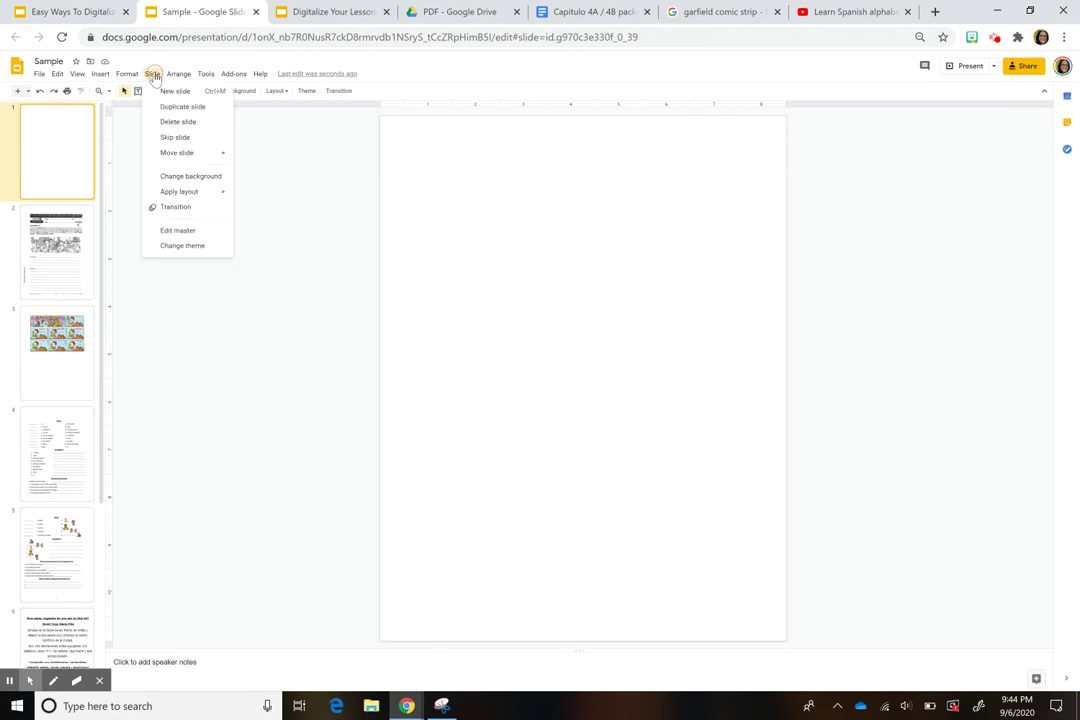
click(180, 231)
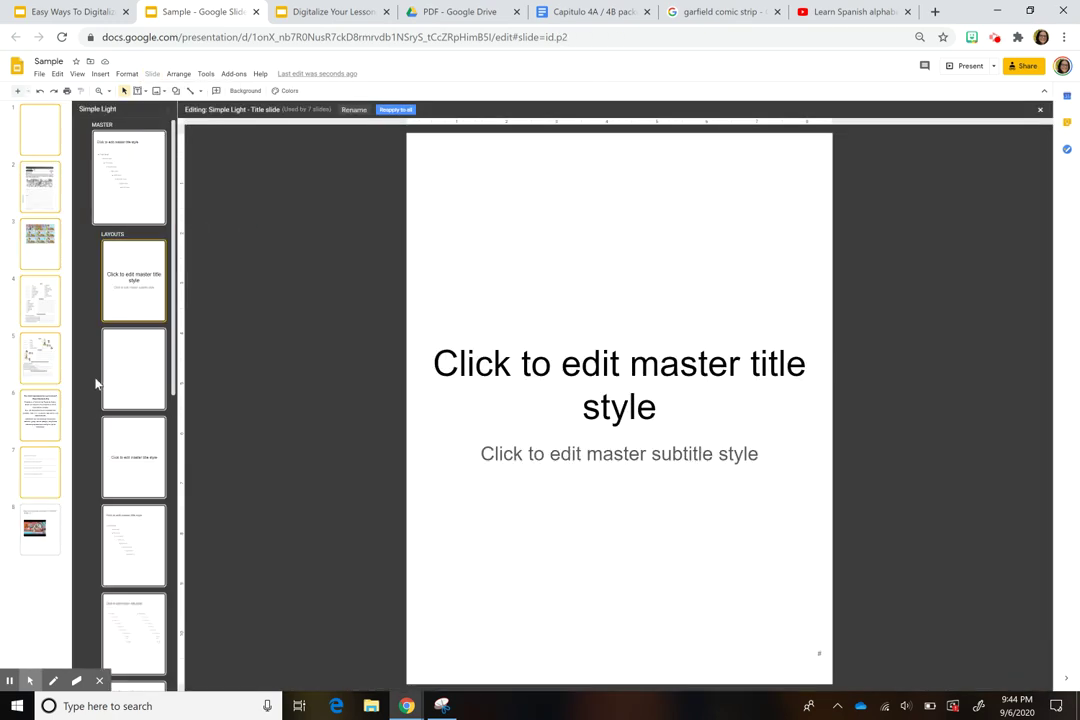
click(137, 367)
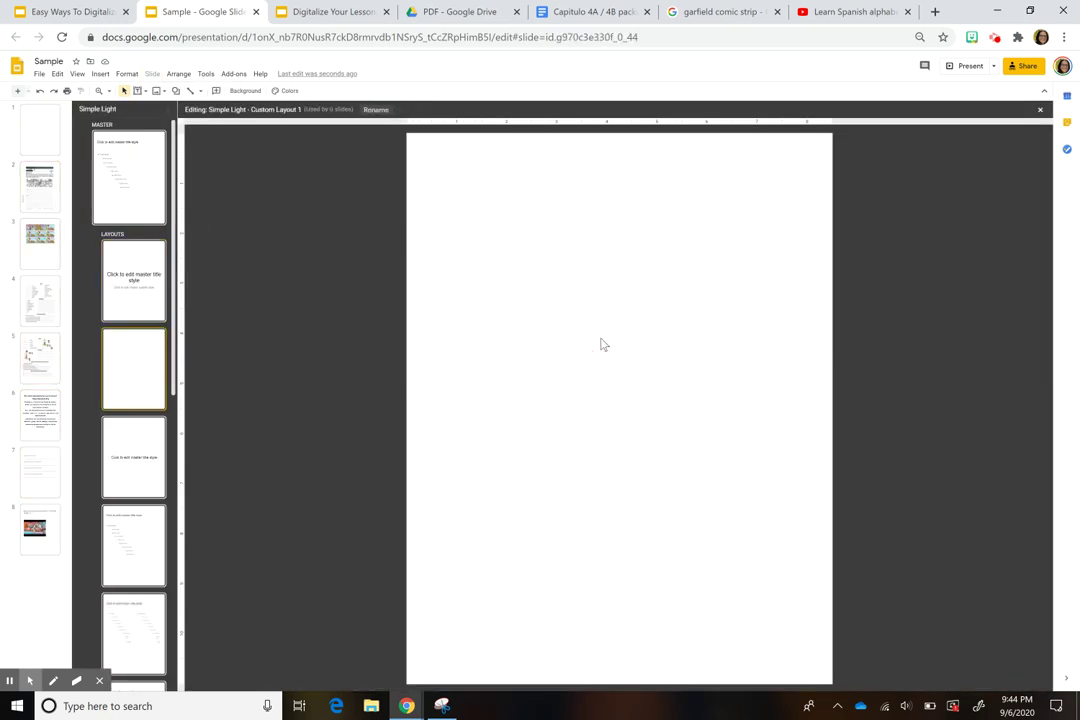
click(125, 362)
key(ctrl+v)
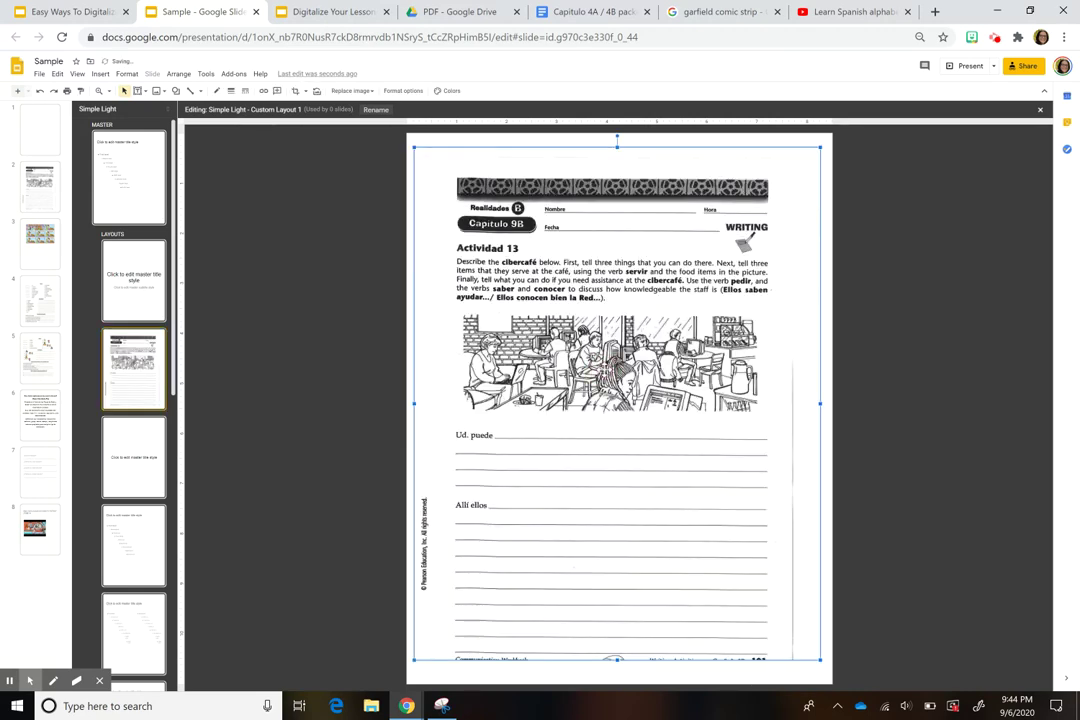
click(307, 234)
click(43, 135)
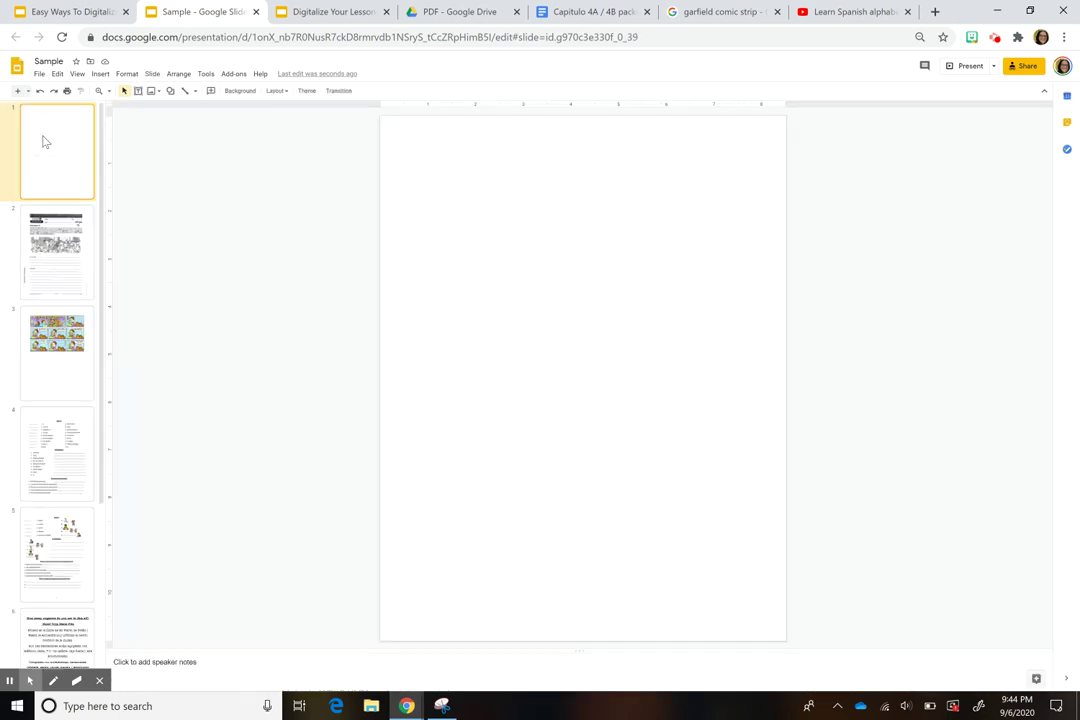
Step: Apply Custom Layout 1 to slide 1 and try to select the worksheet image on the slide
right_click(58, 164)
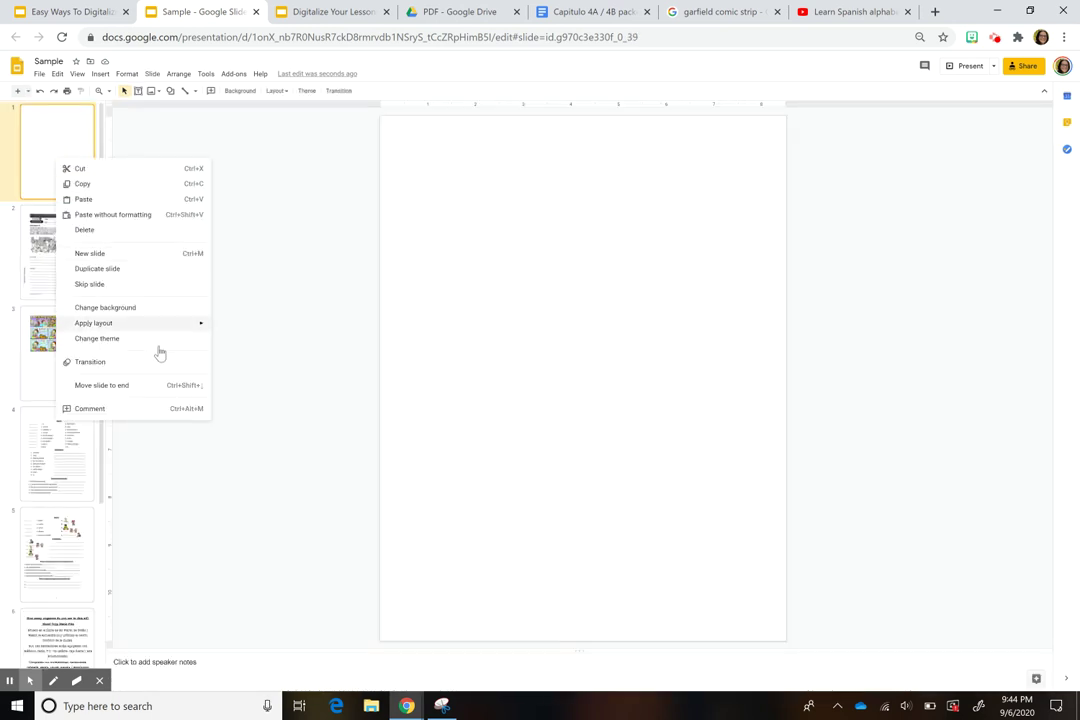
mouse_move(157, 330)
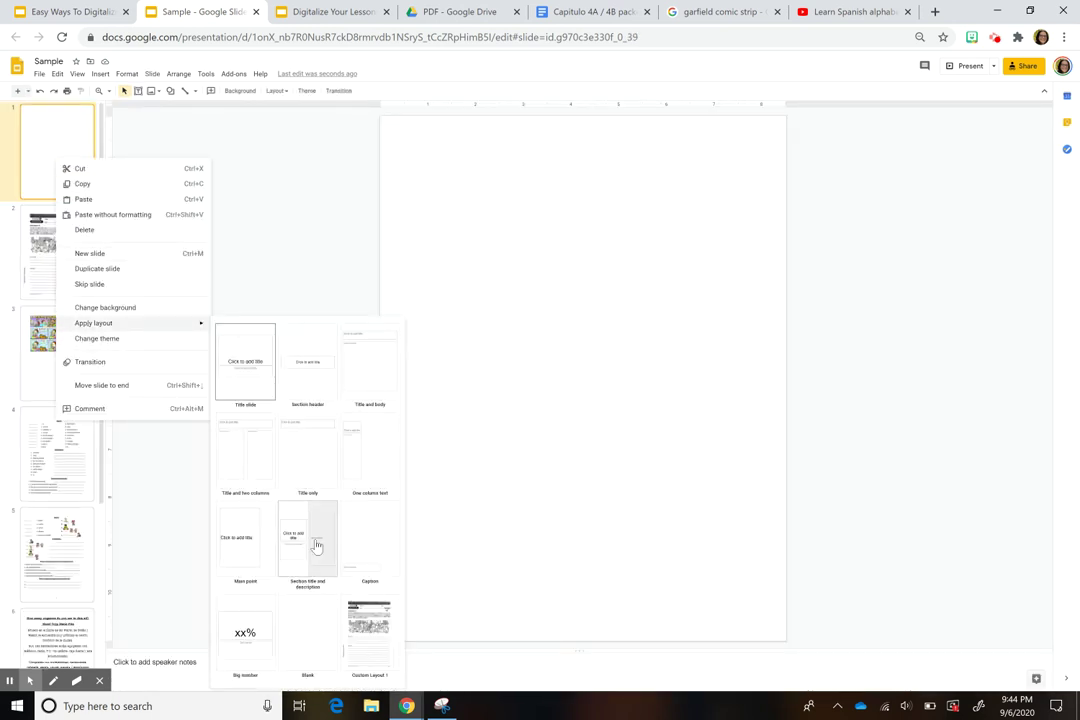
click(371, 638)
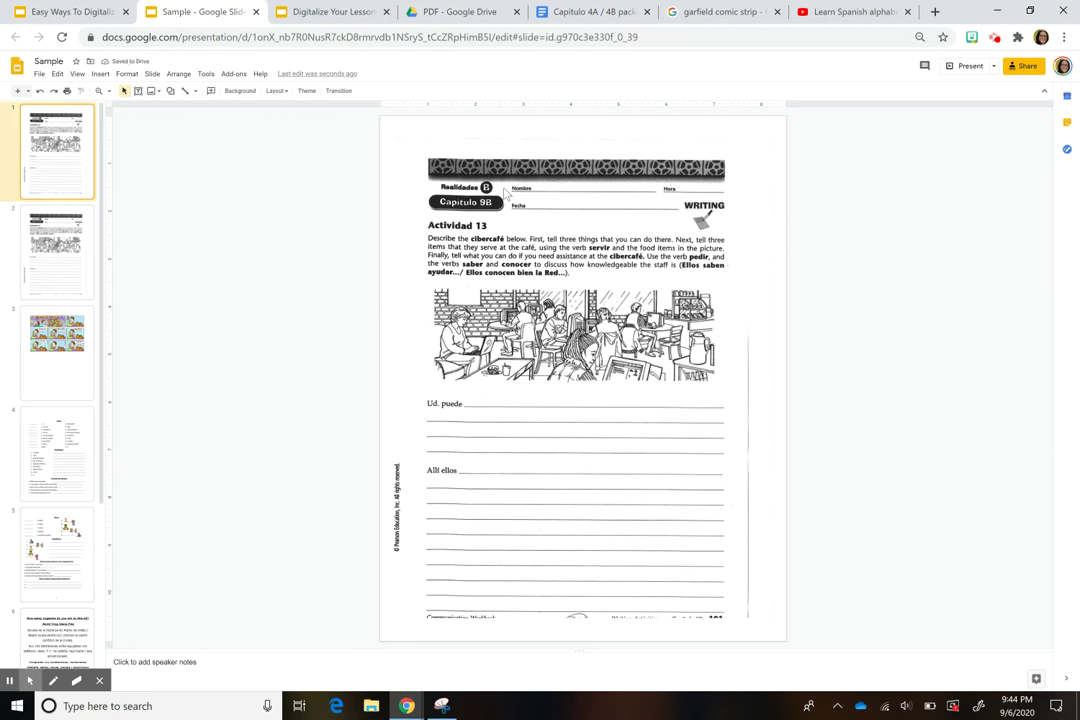
drag(378, 216, 632, 410)
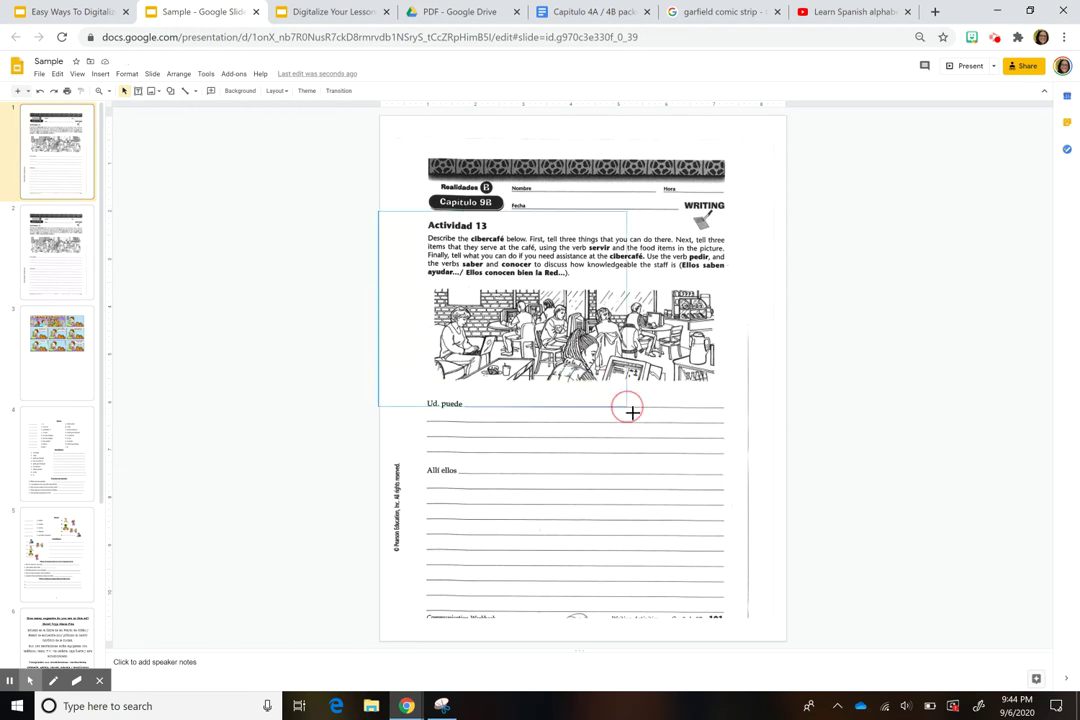
drag(403, 260, 750, 176)
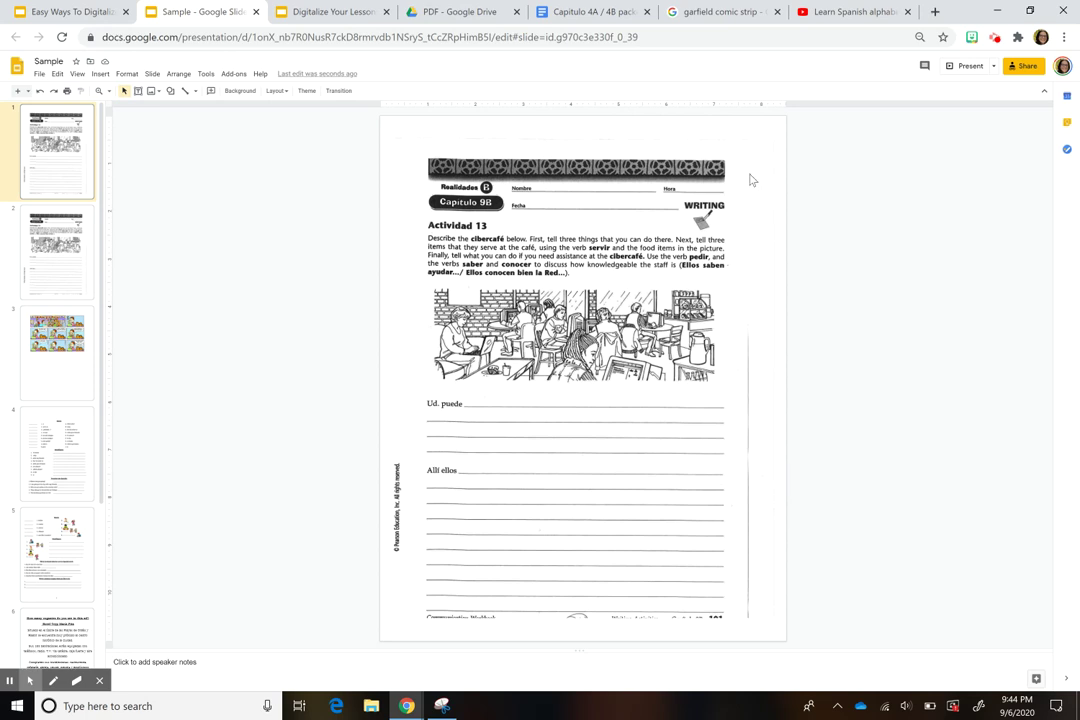
drag(383, 410, 510, 435)
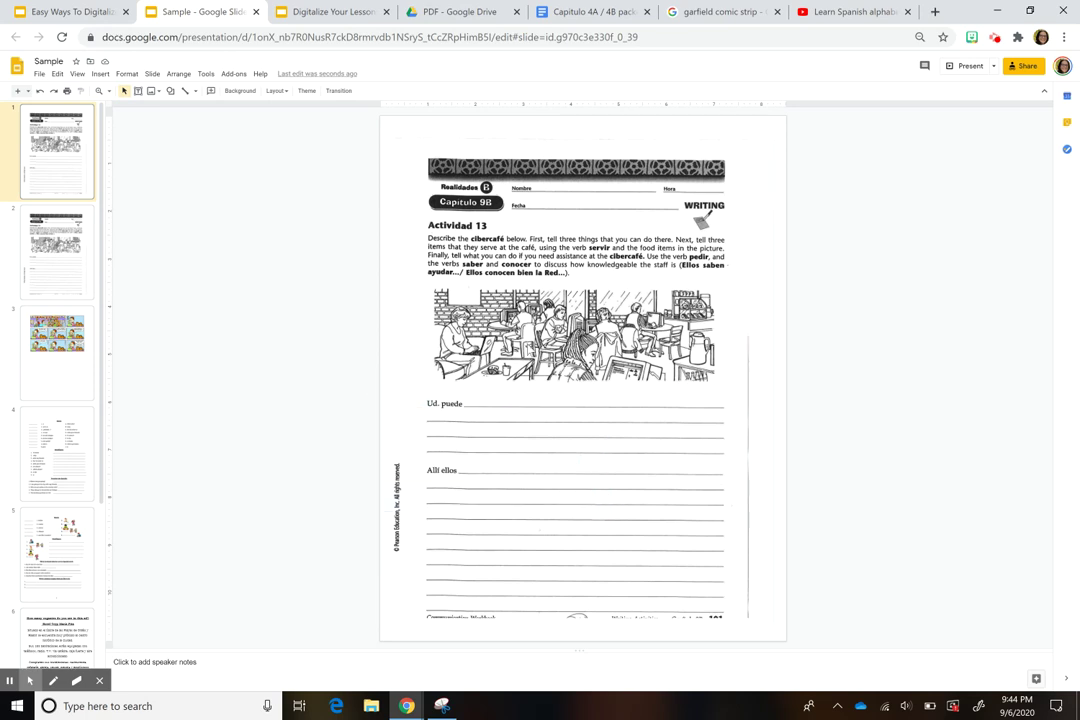
Step: Try out a text box reading "Ghasgbdjalksjd" over the answer lines of the worksheet on slide 1, and delete it again
click(100, 74)
click(116, 107)
drag(424, 410, 691, 605)
text(Ghasgbdjalksjd)
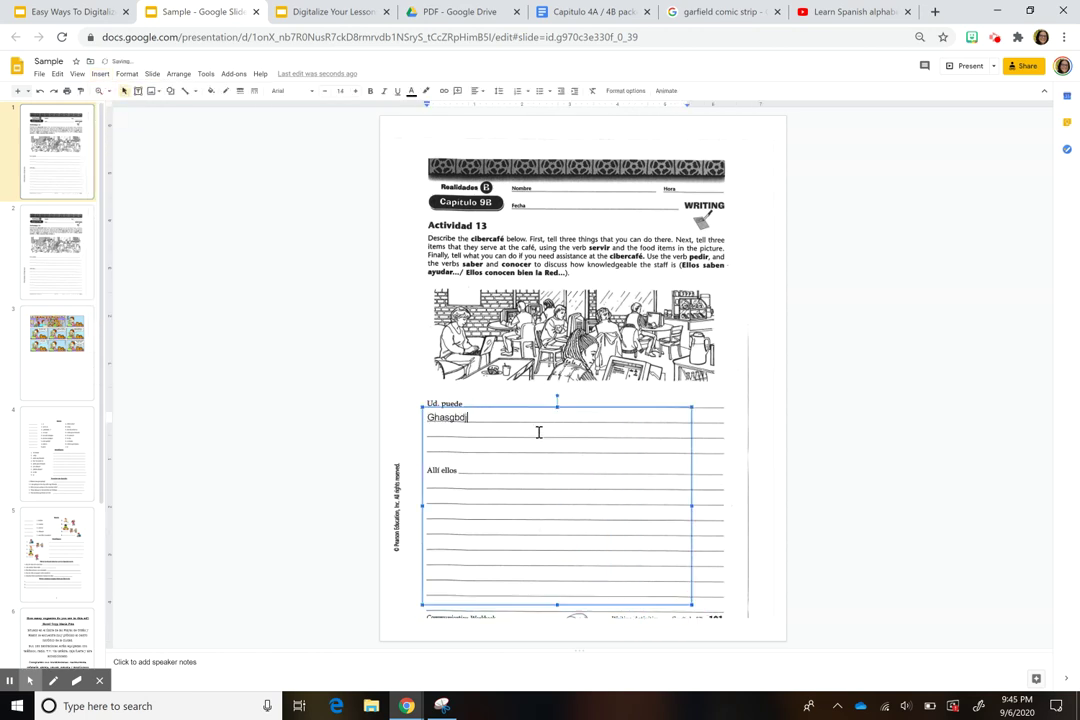
drag(632, 410, 629, 413)
click(606, 248)
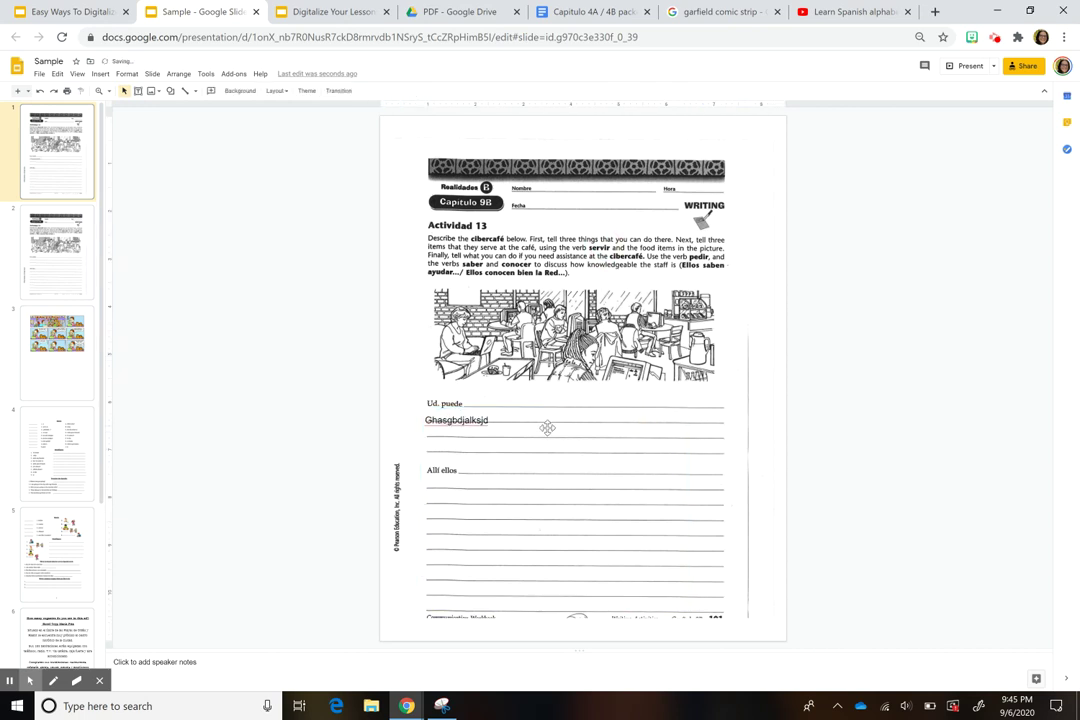
click(573, 410)
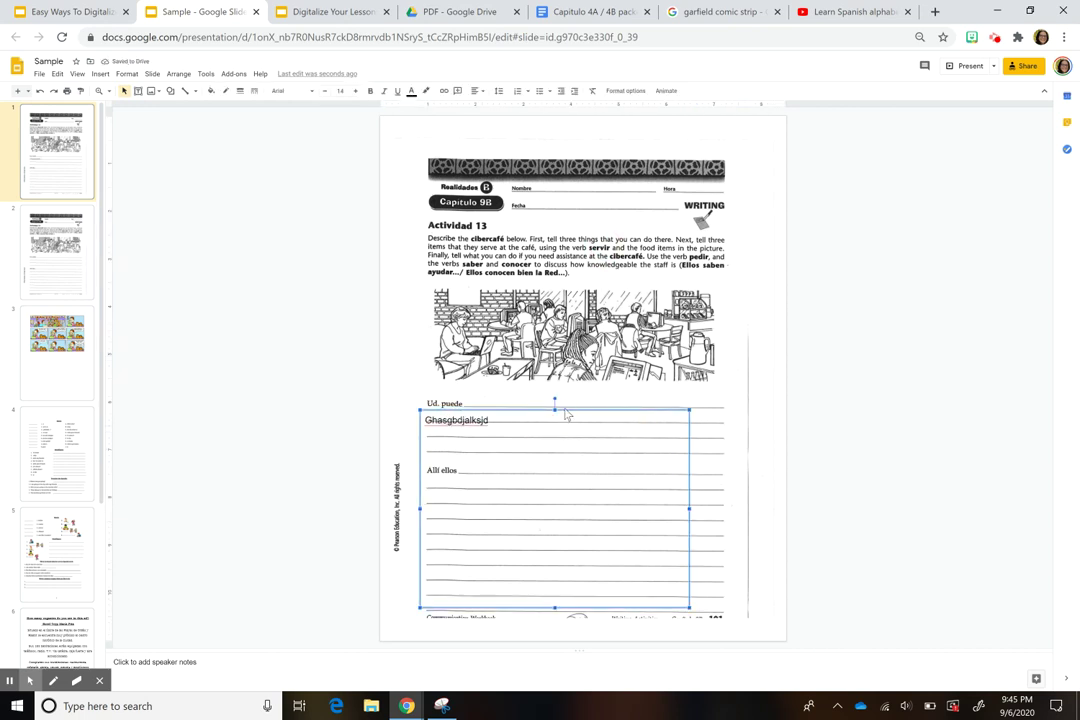
key(Delete)
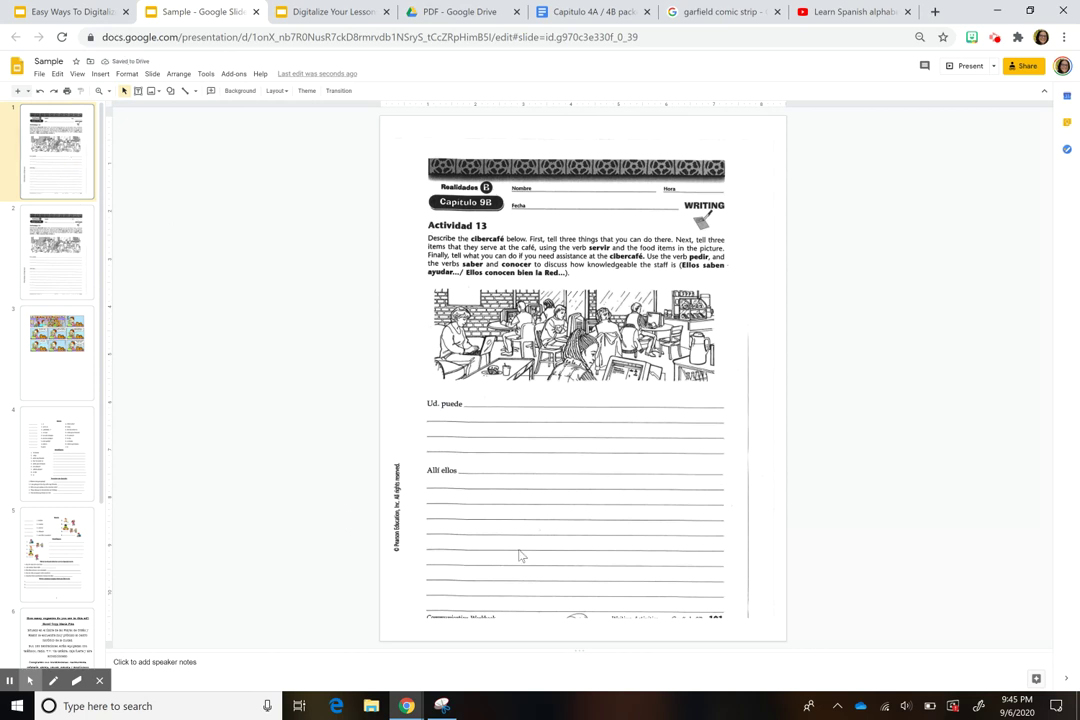
Step: Crop the worksheet image on slide 2 to just below the café picture, removing the answer lines
click(68, 262)
click(572, 327)
double_click(550, 418)
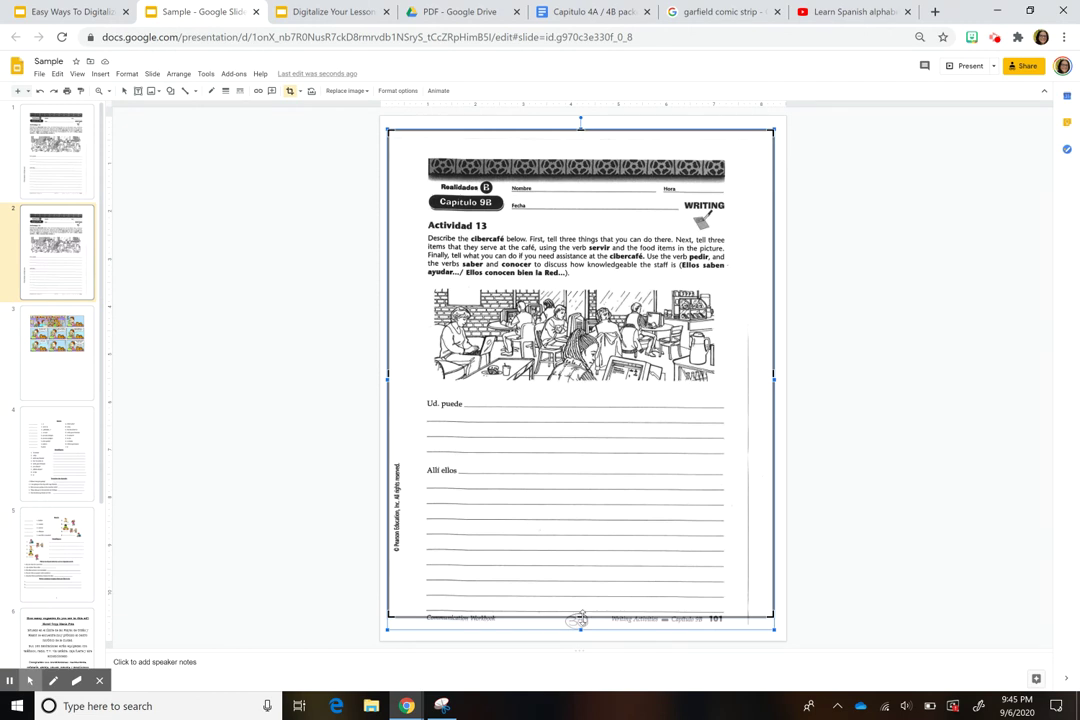
mouse_move(580, 618)
mouse_down()
mouse_move(589, 379)
mouse_move(588, 392)
mouse_up()
key(Return)
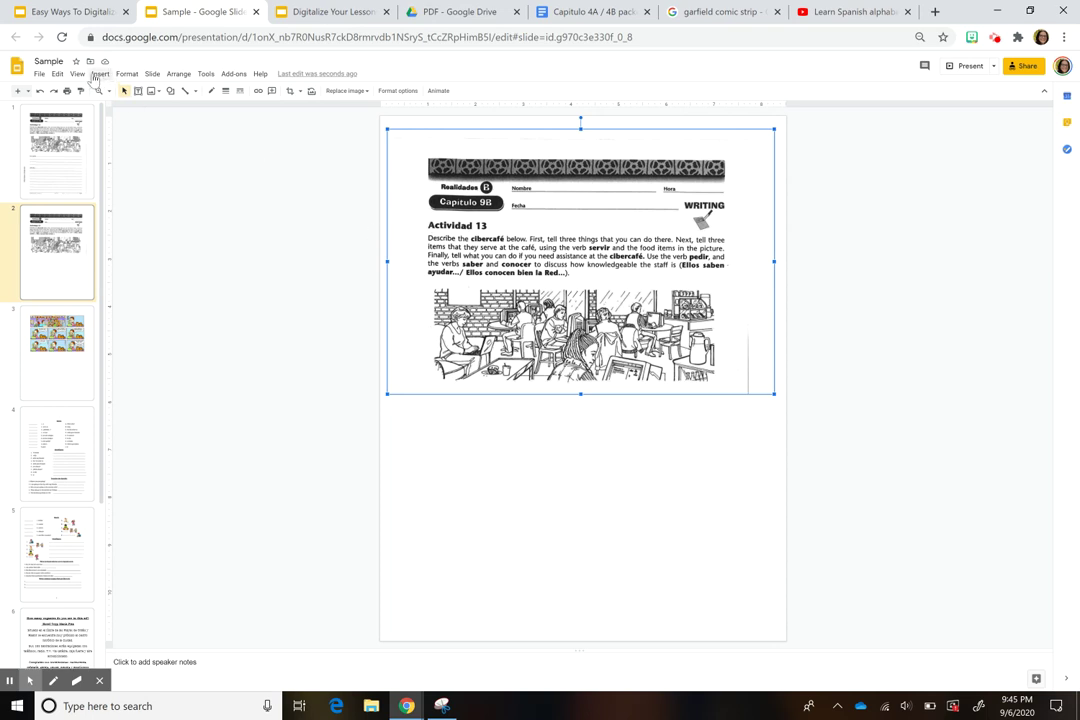
Step: Replace the full worksheet image in Custom Layout 1 of the slide master with the cropped one, and return to slide 1
click(152, 75)
click(190, 230)
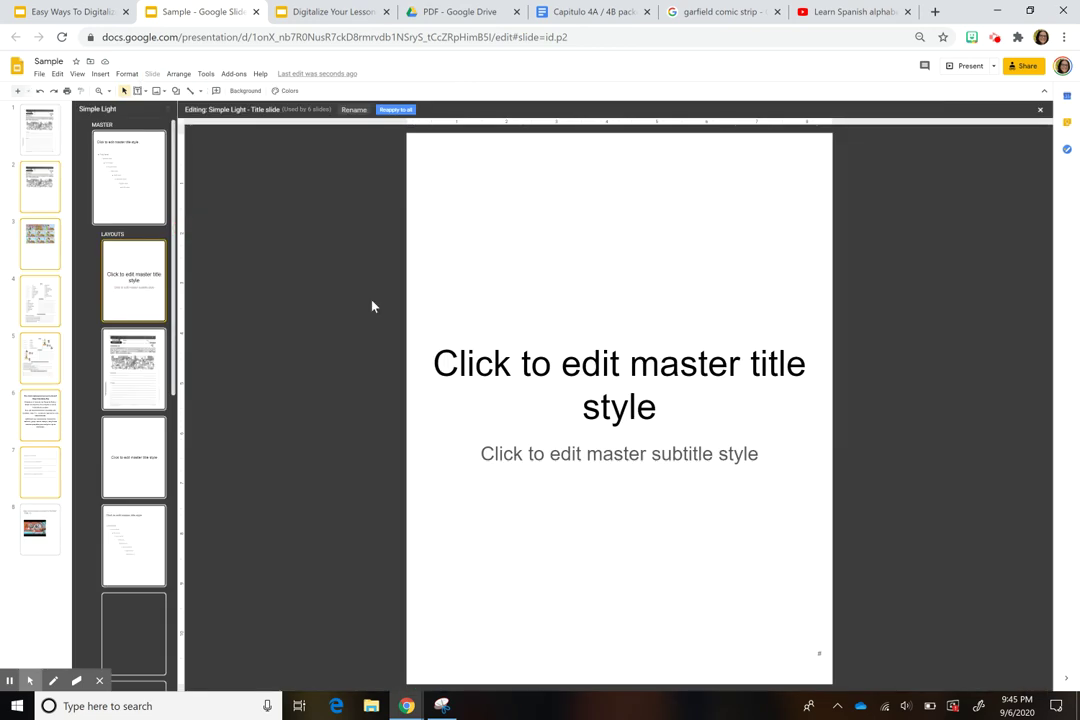
click(139, 378)
click(514, 286)
key(Delete)
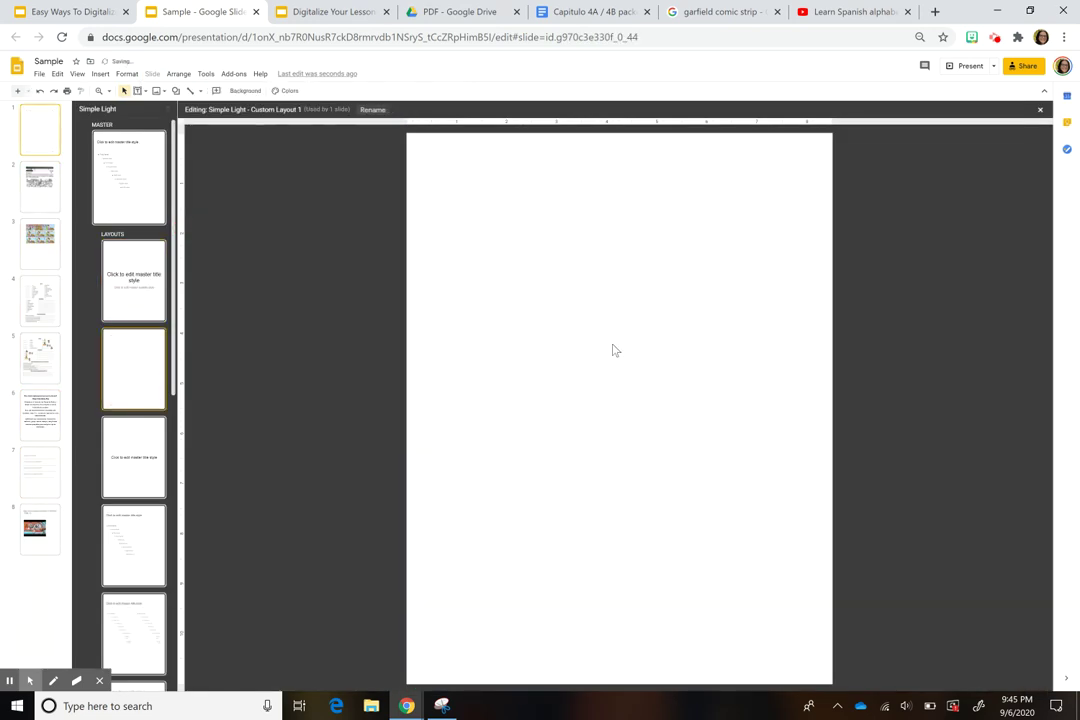
key(ctrl+z)
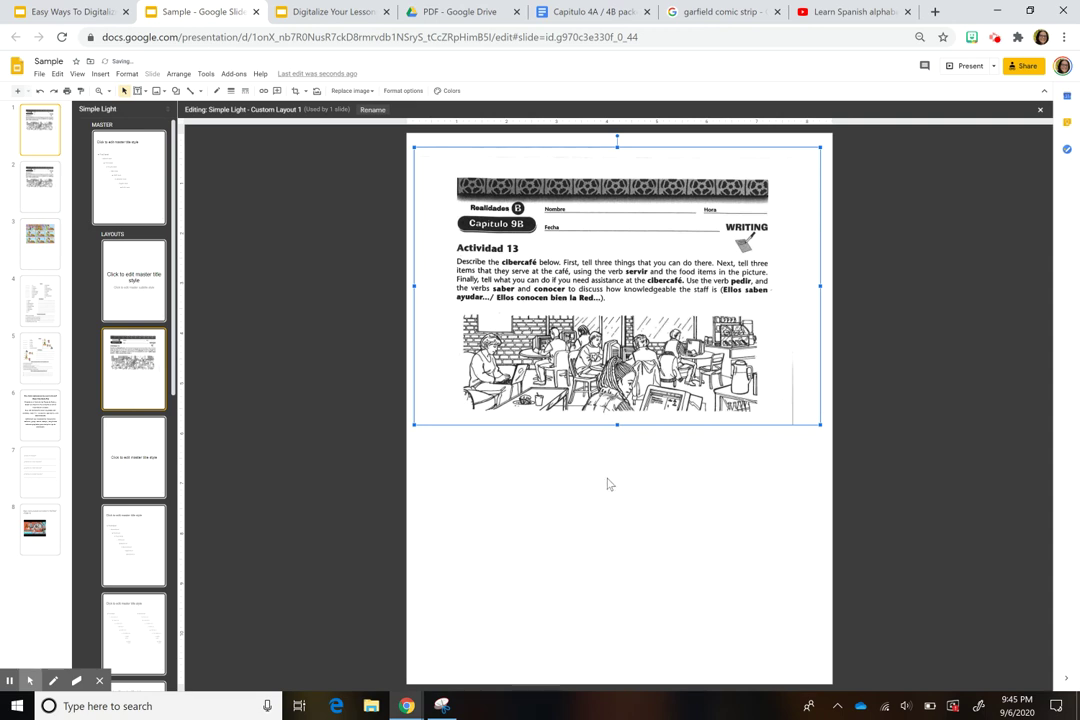
click(44, 122)
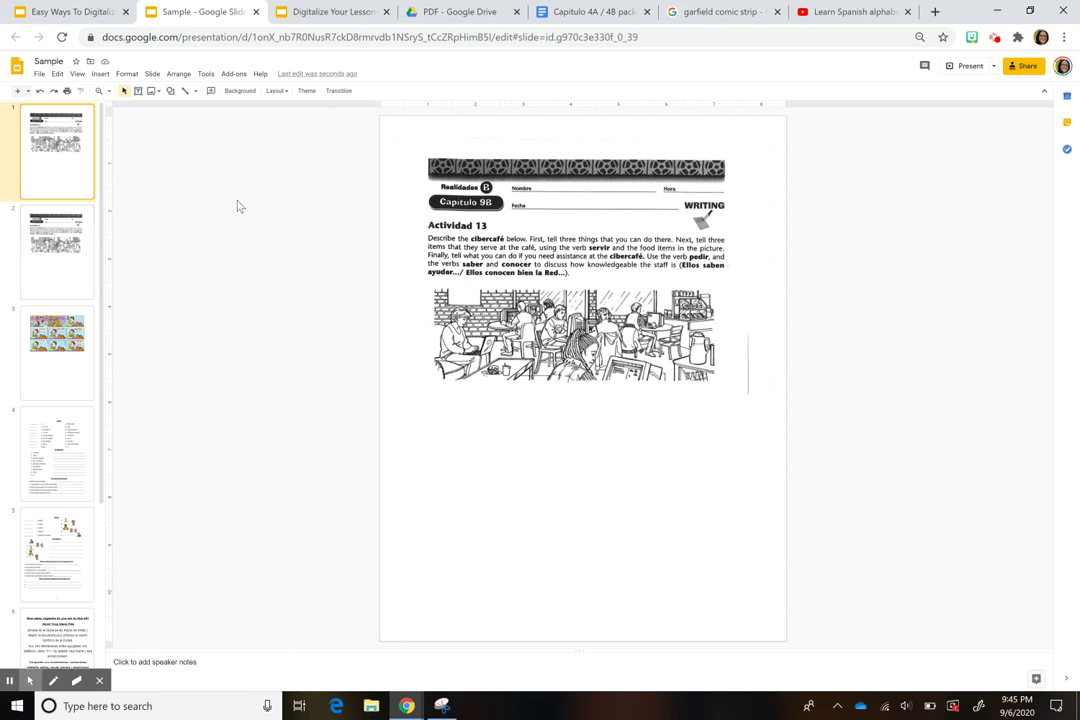
Step: Duplicate slide 1 and select the copy
click(74, 250)
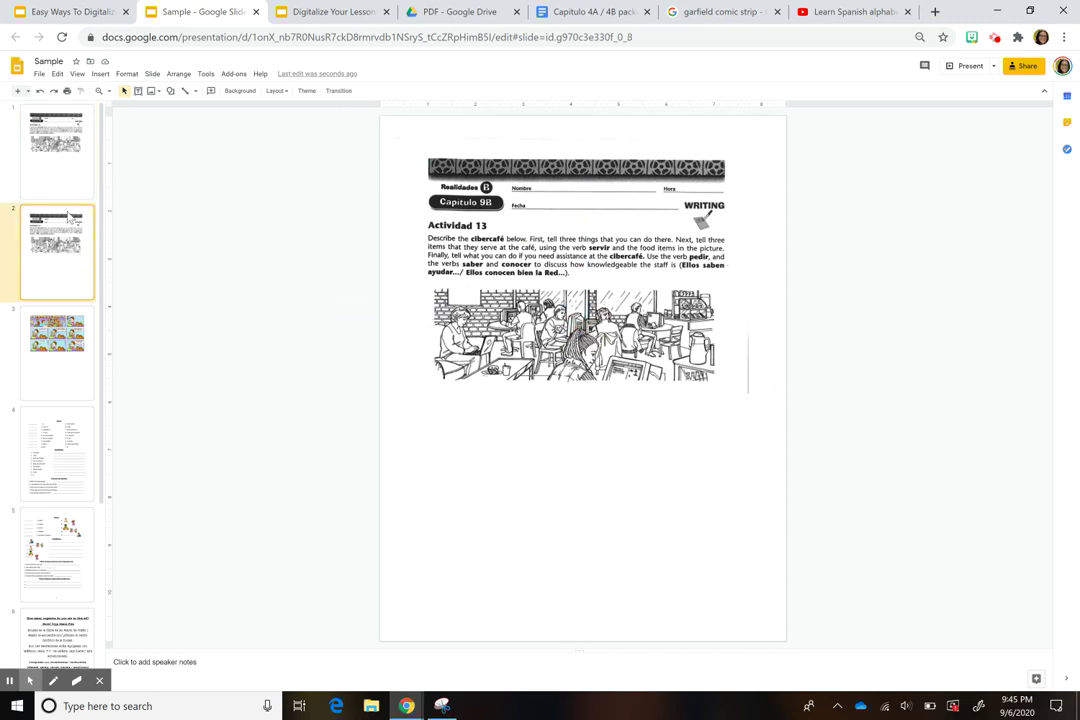
click(72, 174)
key(ctrl+d)
click(84, 275)
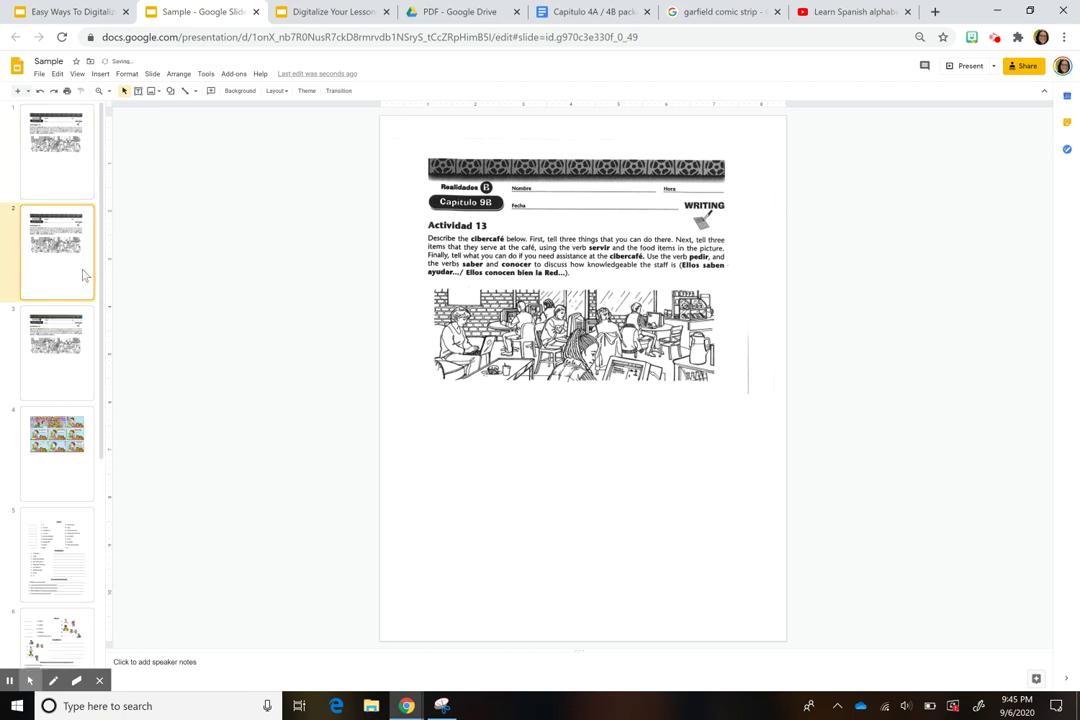
Step: Apply the Blank layout to the duplicated slide 2
right_click(84, 274)
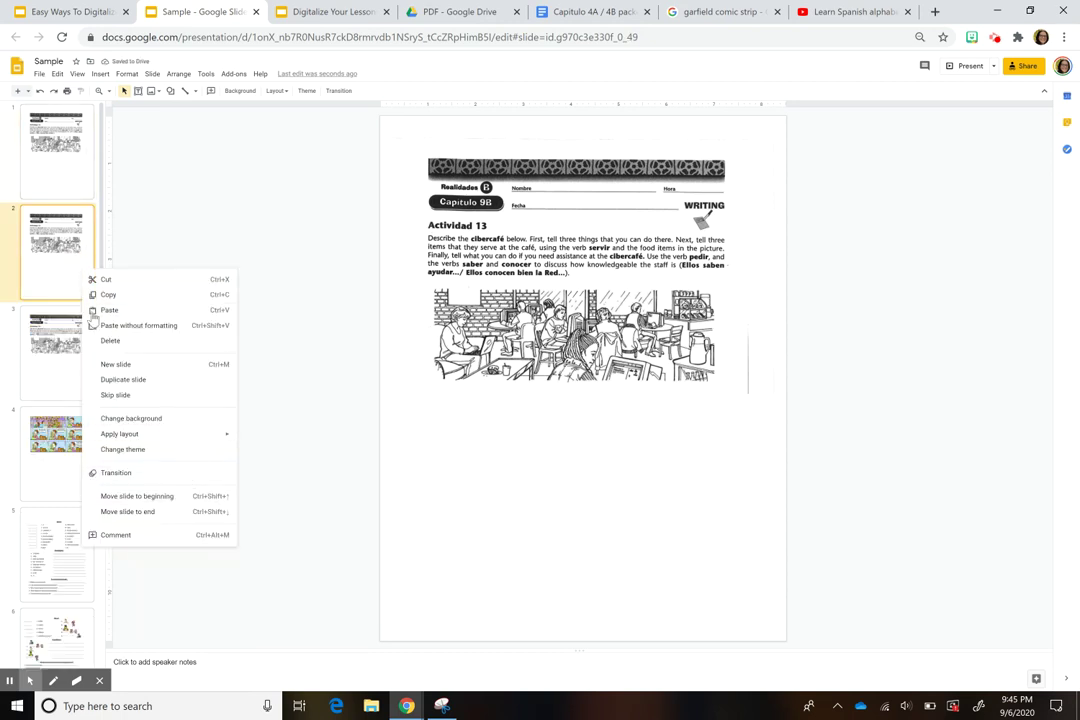
mouse_move(140, 434)
click(338, 400)
click(63, 265)
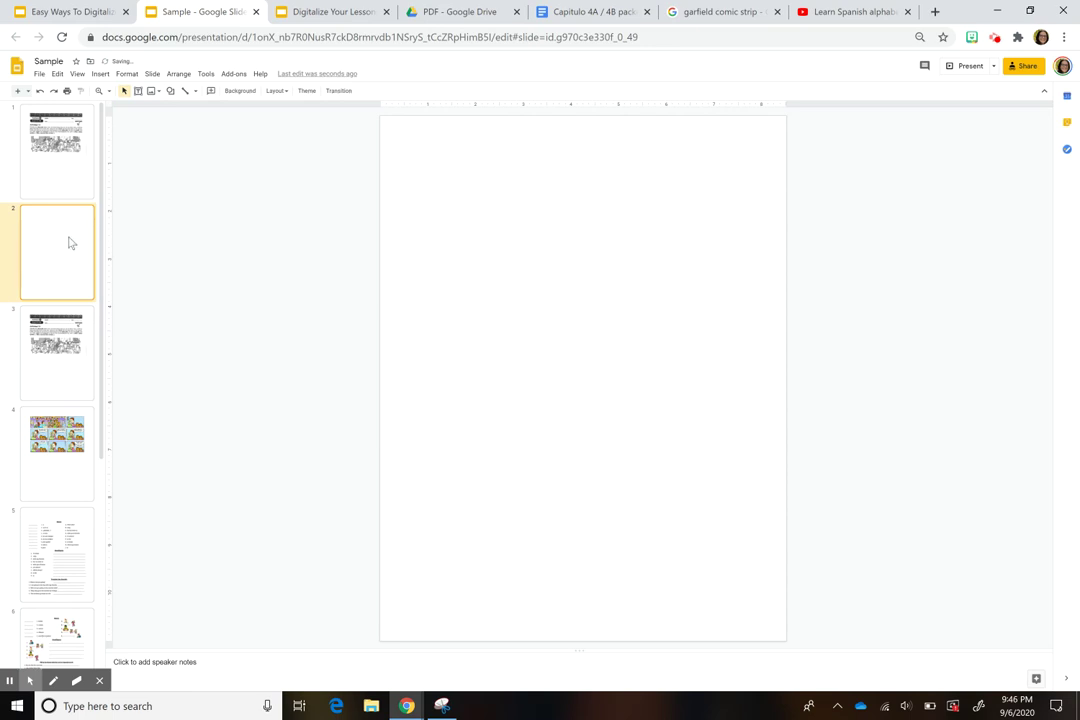
Step: Apply Custom Layout 1 to slide 2
right_click(71, 242)
mouse_move(111, 405)
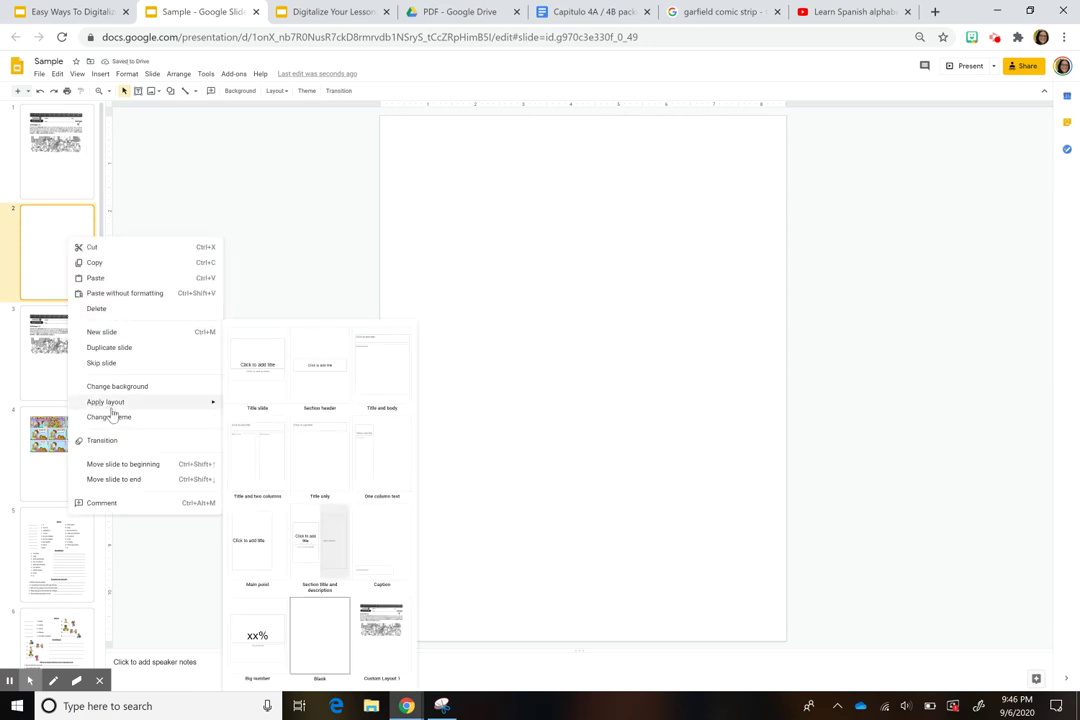
click(381, 632)
click(646, 386)
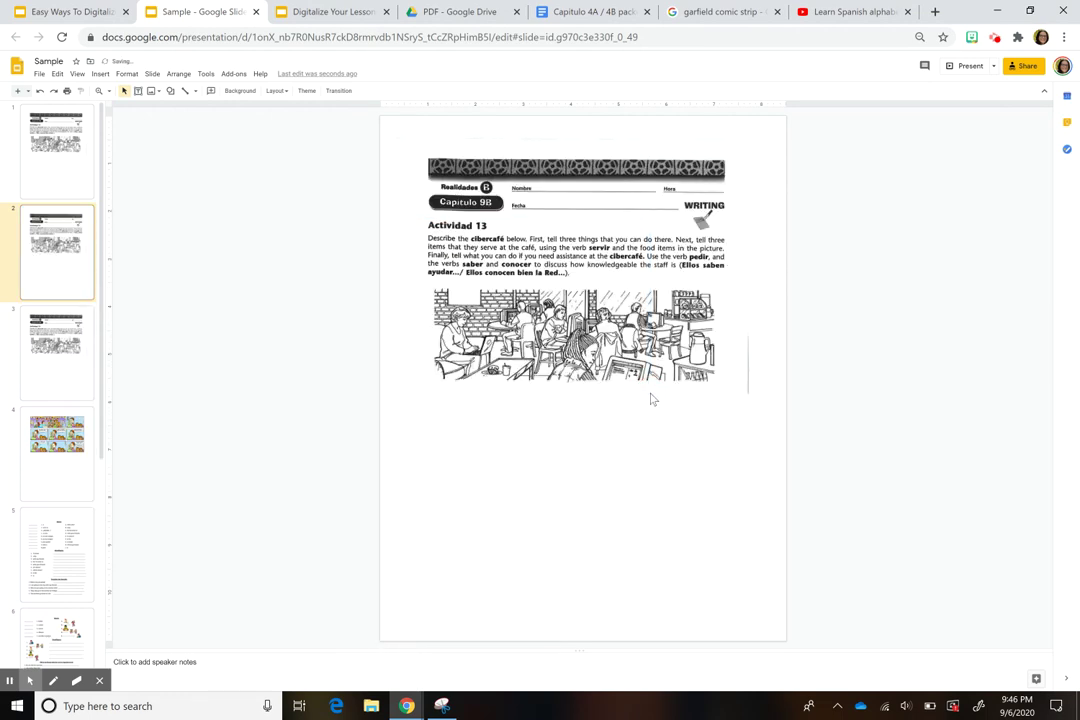
click(647, 406)
Step: Try out a text box reading "HBASDB" in the empty area below the café picture on slide 2, and remove it
click(100, 74)
click(124, 106)
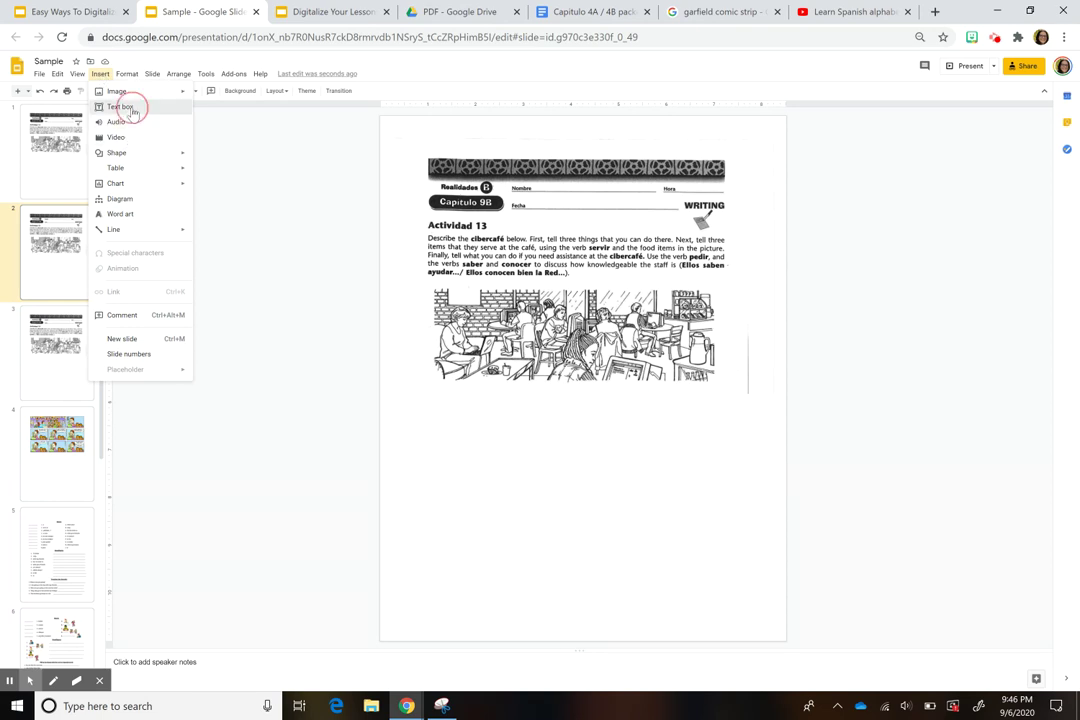
drag(422, 402, 714, 587)
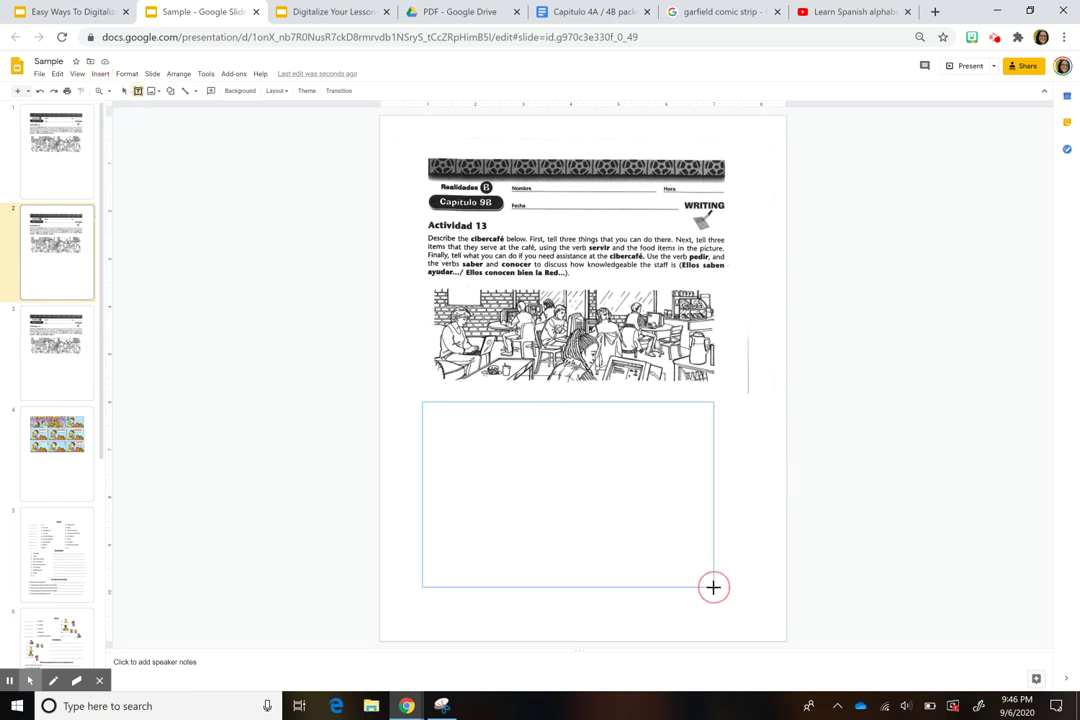
text(HBASDB)
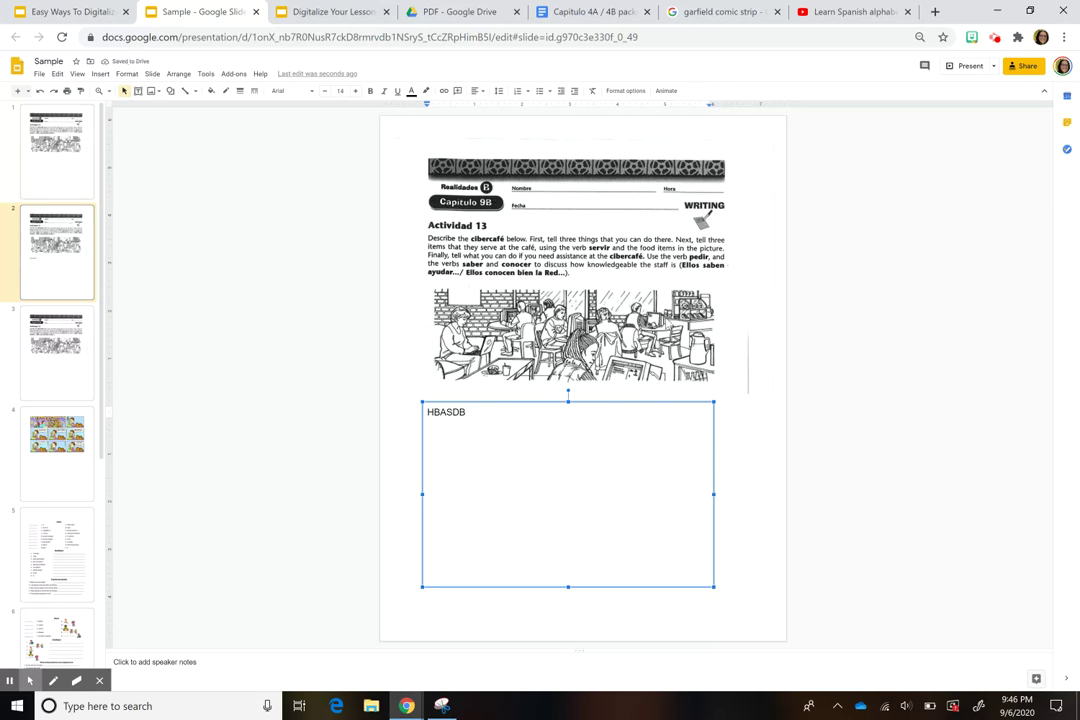
key(BackSpace)
Step: Delete slide 3, the one holding the cropped worksheet as a loose image
click(53, 279)
key(Down)
key(Up)
key(Delete)
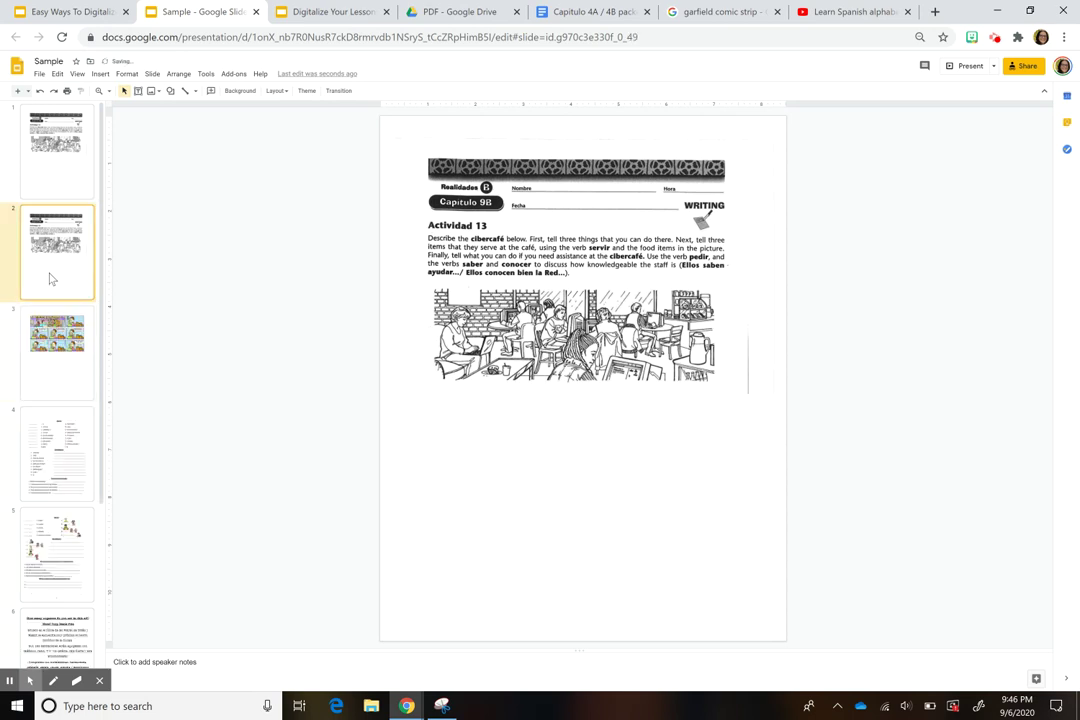
Step: Shift the Garfield comic strip image slightly on slide 3
click(69, 346)
click(563, 240)
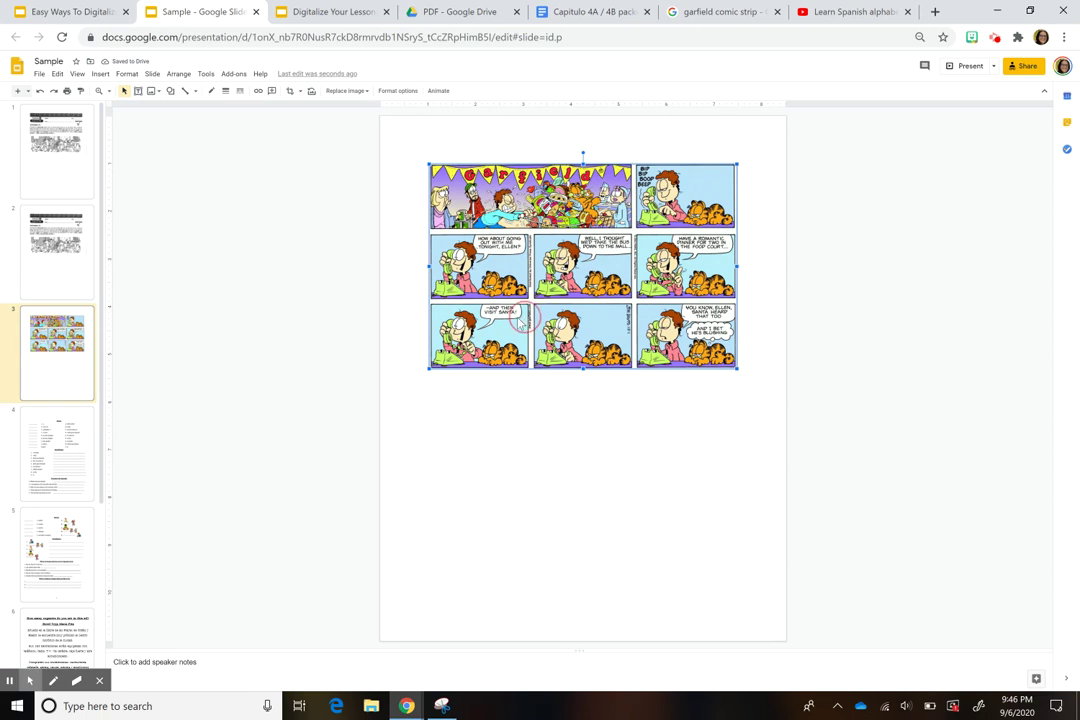
drag(527, 319, 553, 317)
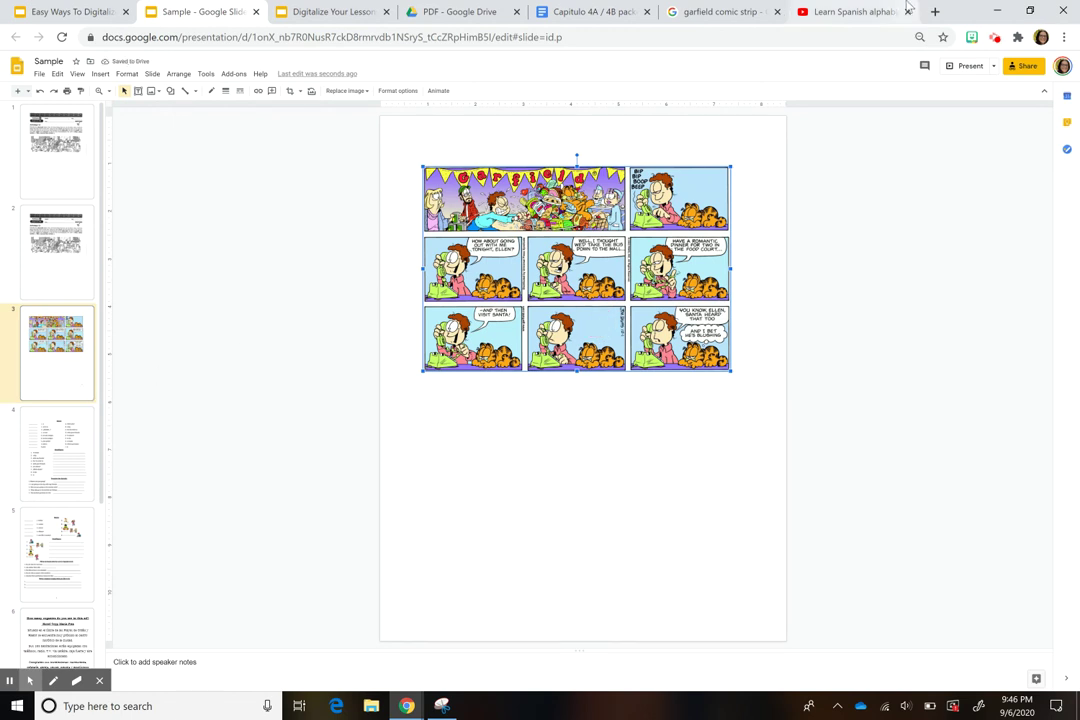
Step: Switch to the Google Images results for garfield comic strip, and copy the Garfield, December 2002 comic strip image
click(700, 13)
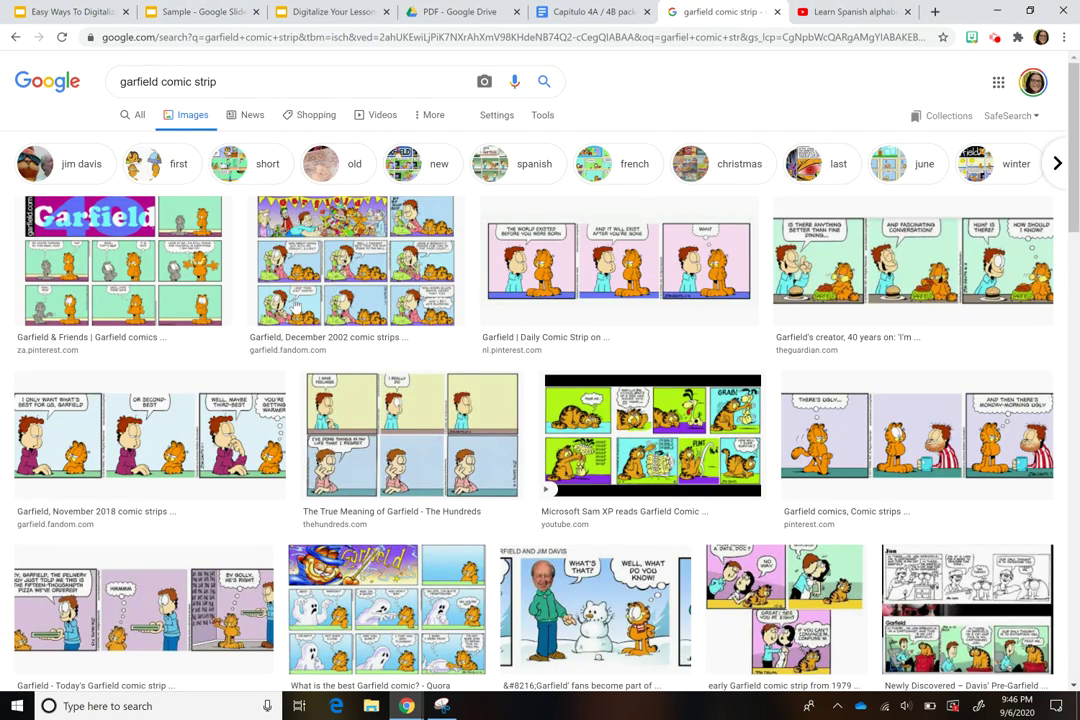
right_click(386, 255)
click(386, 255)
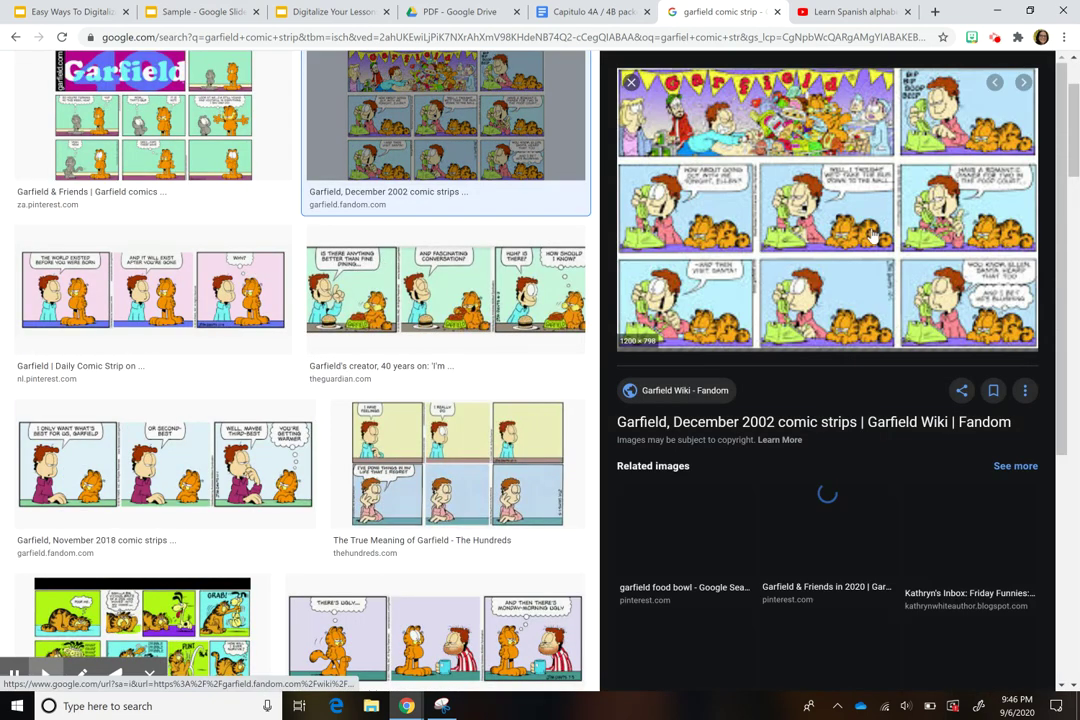
right_click(855, 219)
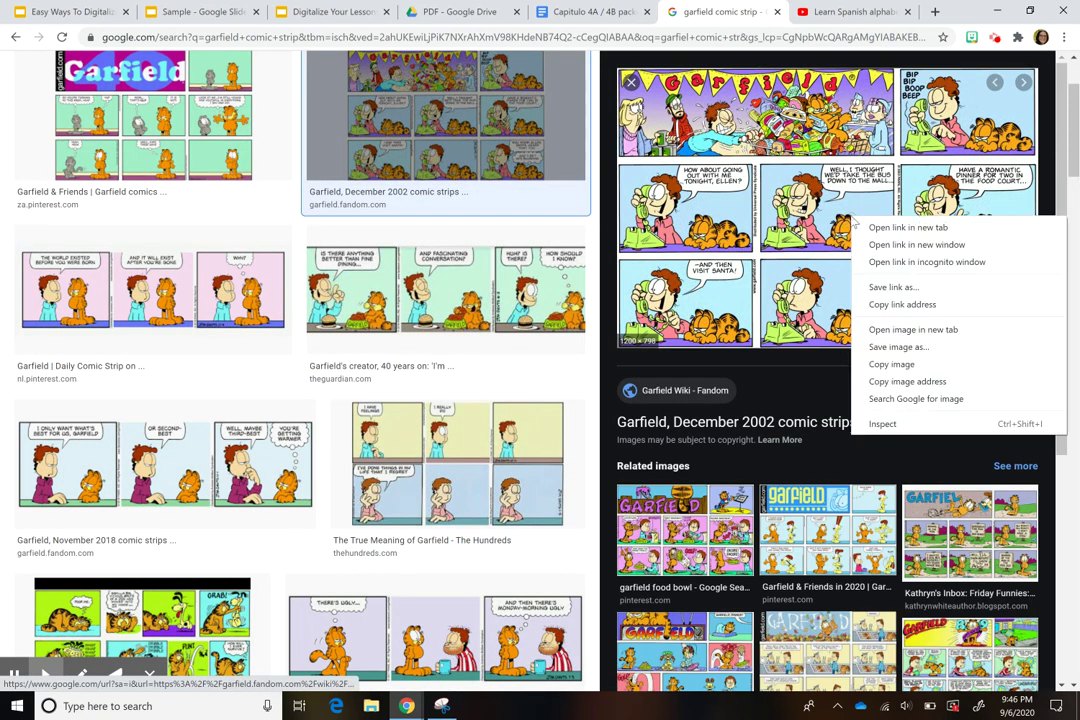
click(891, 364)
Step: Switch back to the Sample presentation and delete the loose Garfield comic strip image from slide 3
click(205, 12)
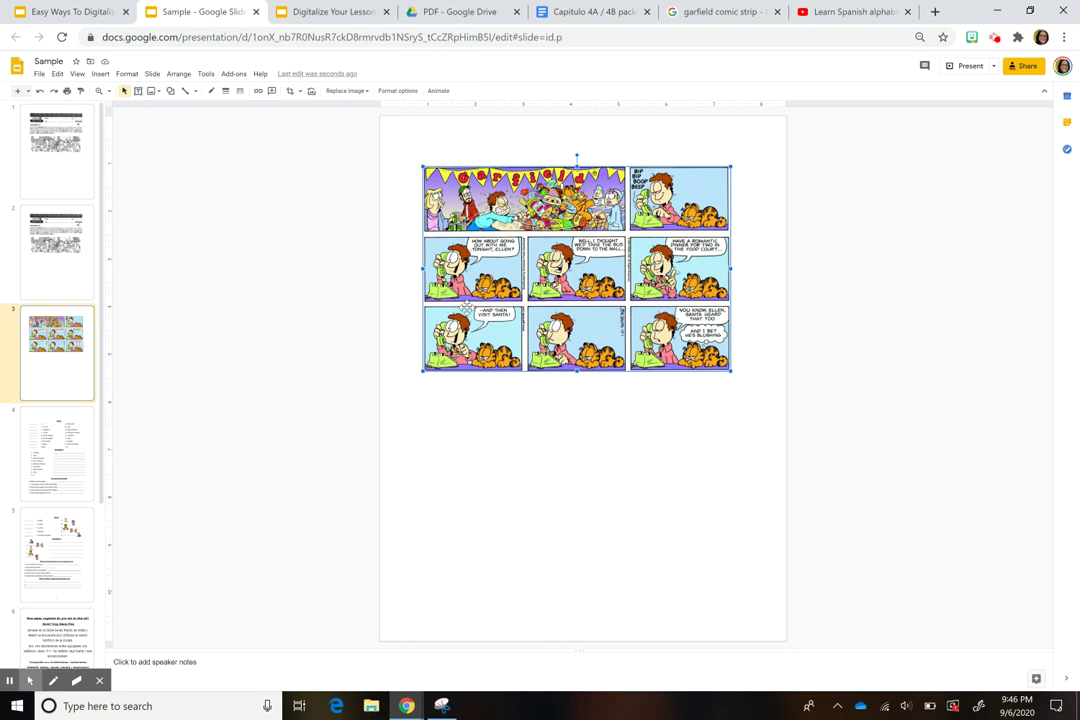
key(Delete)
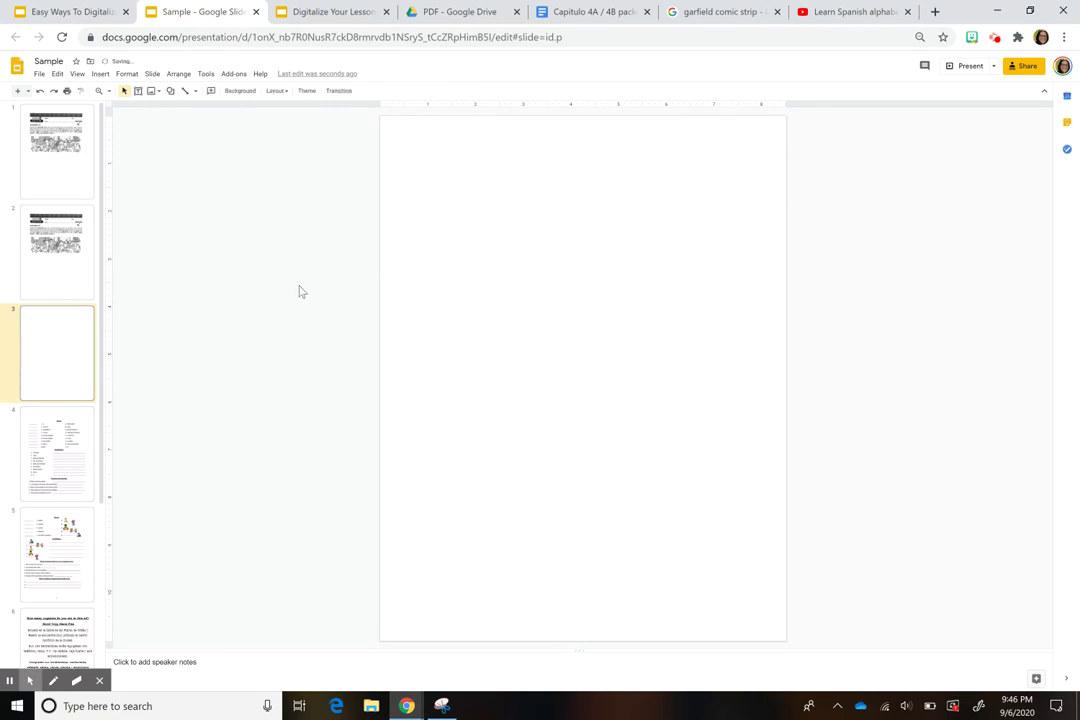
Step: Add a new master layout after Custom Layout 1, and replace its title placeholder with the copied Garfield comic strip
click(152, 74)
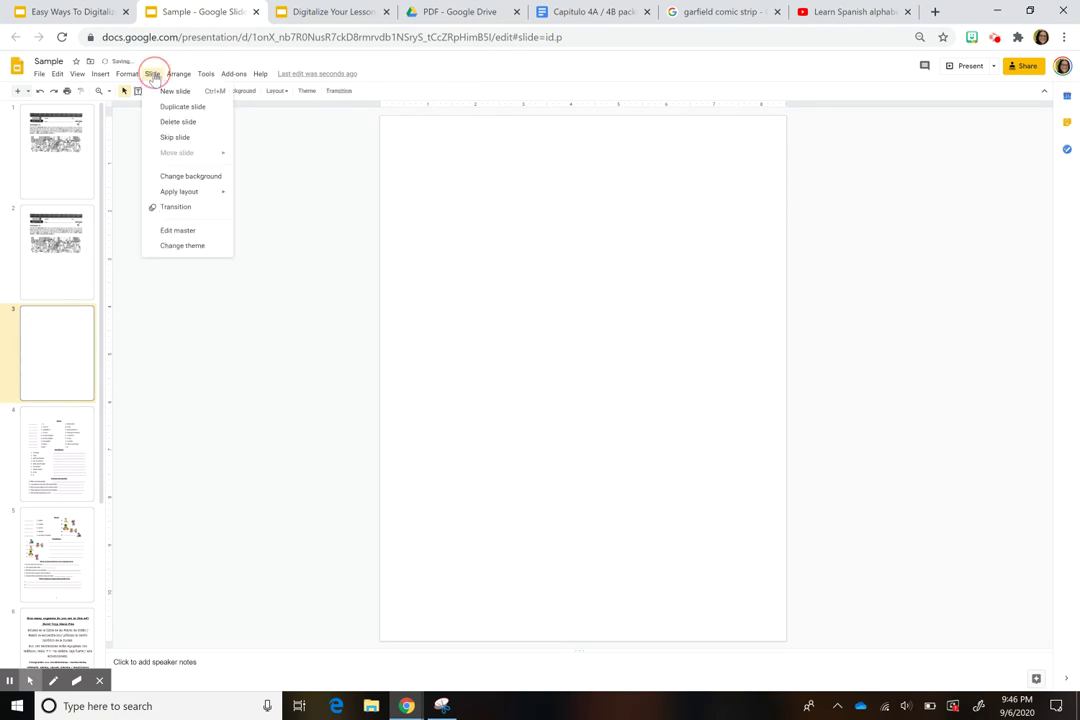
click(190, 231)
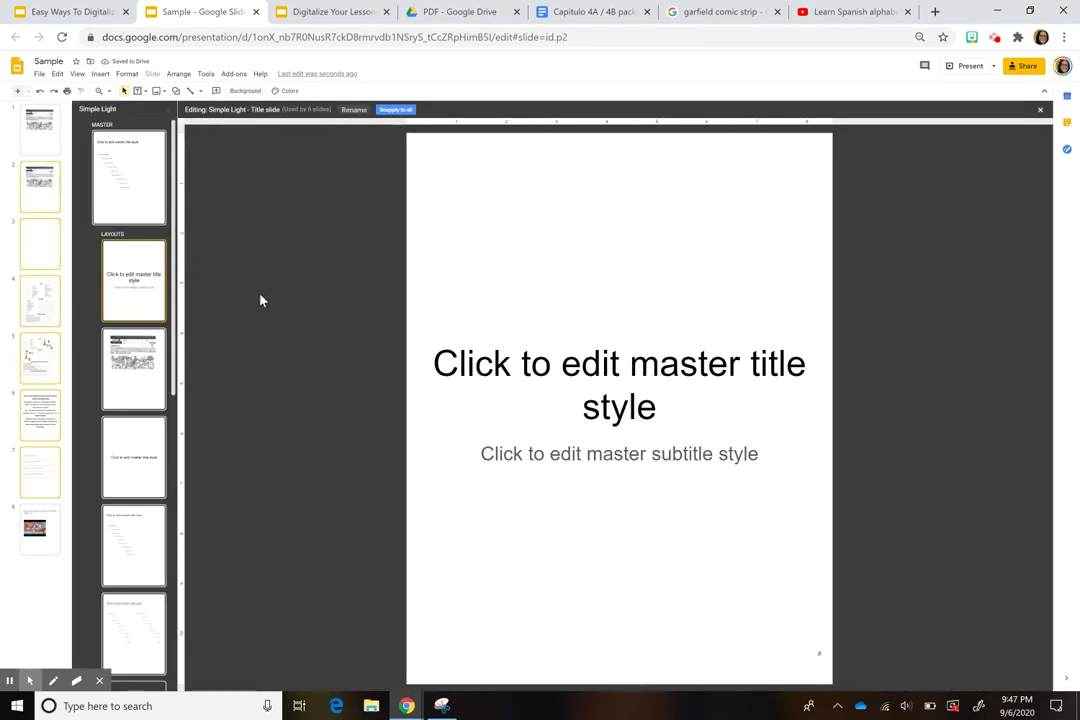
click(142, 400)
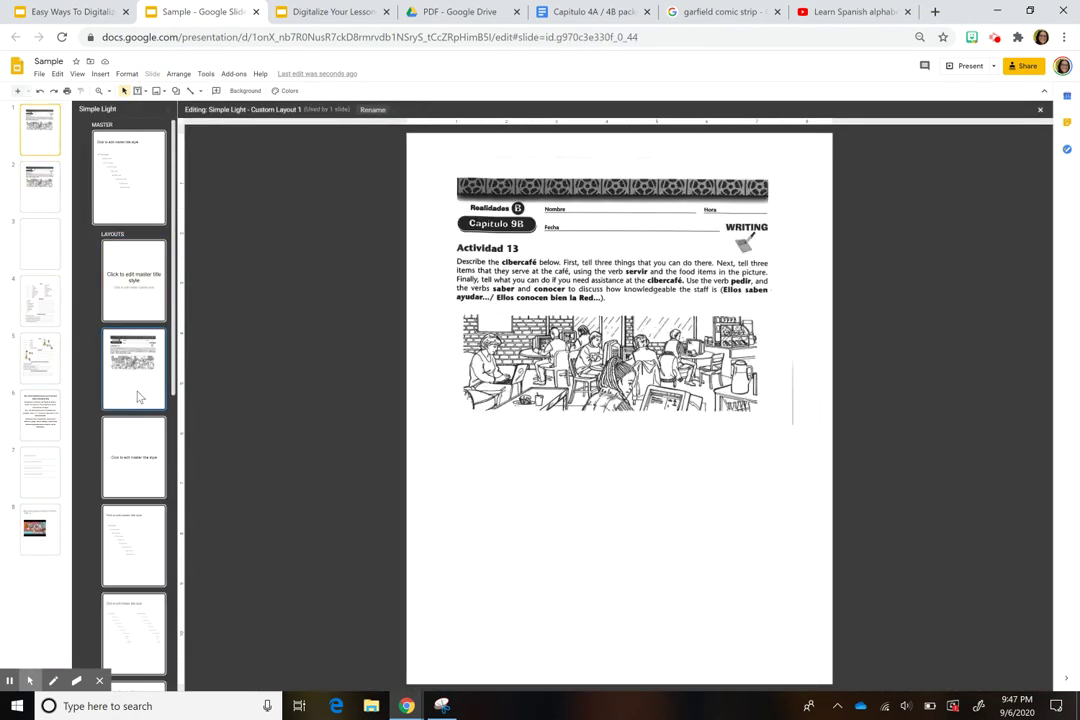
key(ctrl+m)
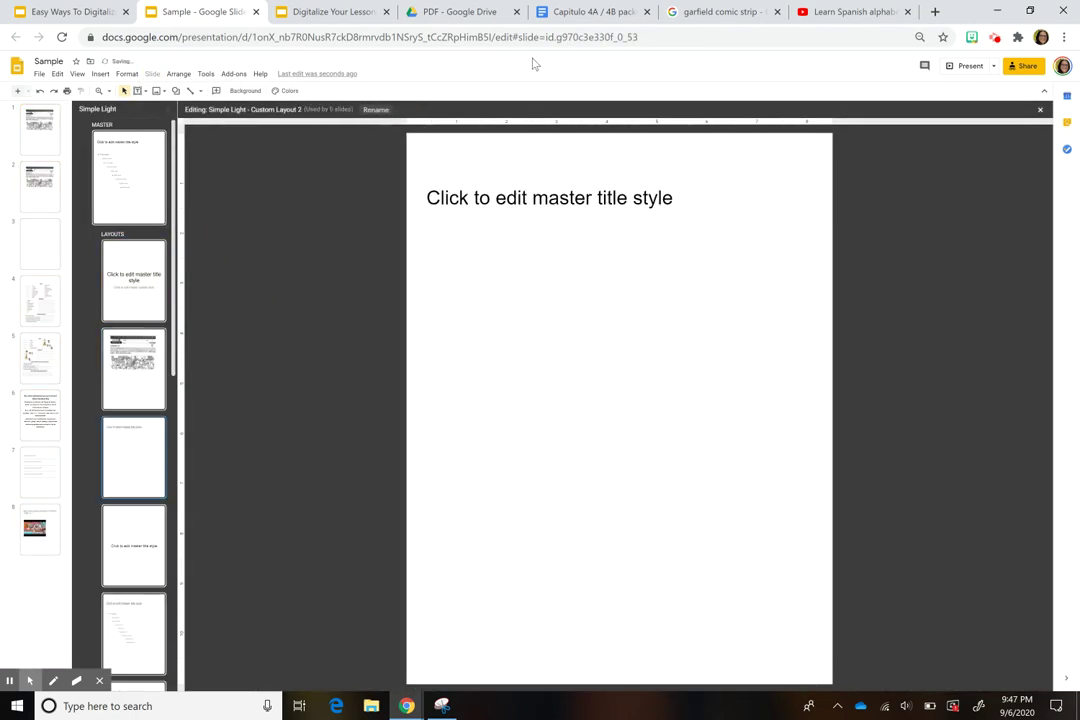
click(455, 183)
key(Escape)
key(Delete)
key(ctrl+v)
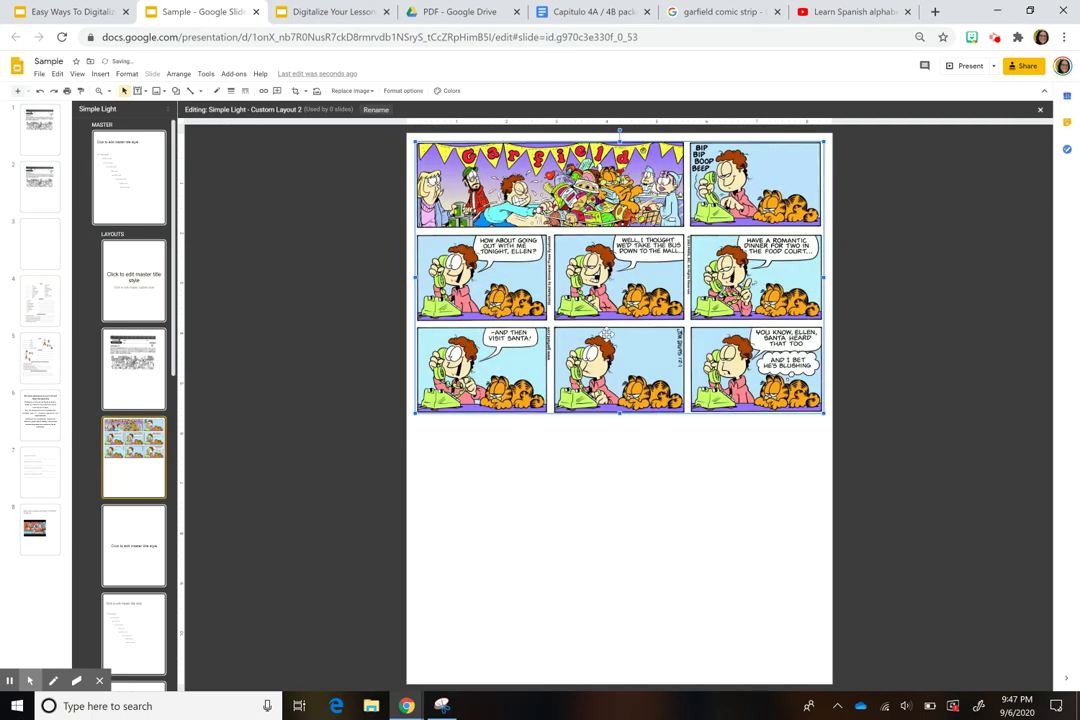
Step: Shrink the comic strip slightly in the new layout and center it near the top of the page
drag(497, 265, 498, 278)
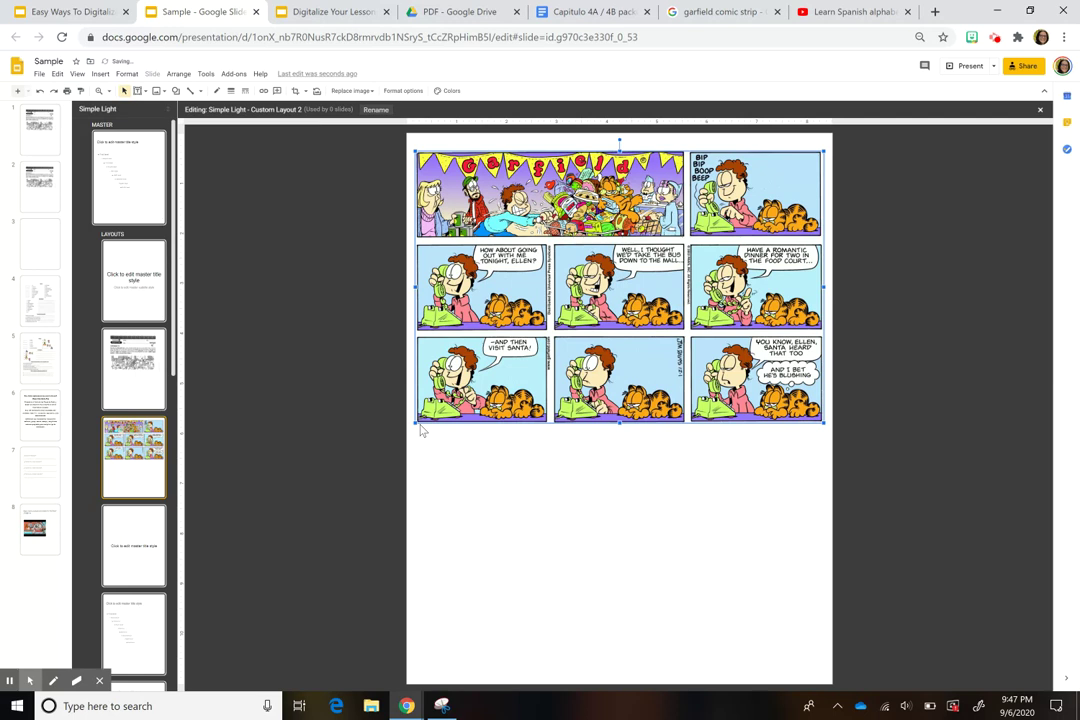
drag(418, 421, 443, 404)
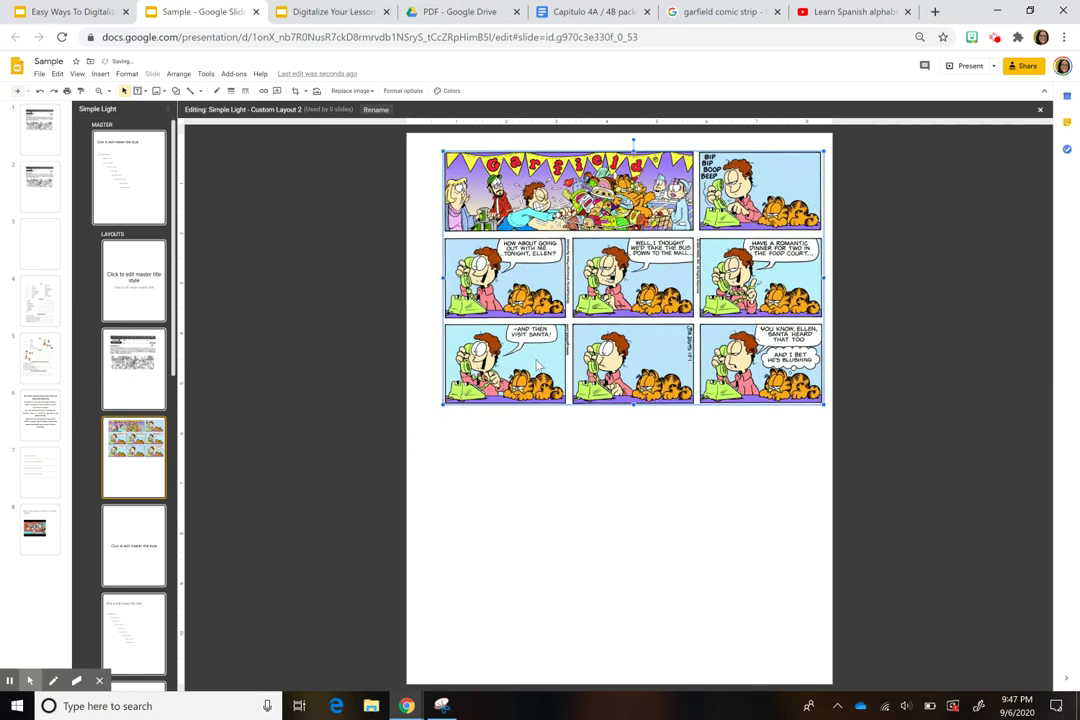
drag(521, 366, 511, 370)
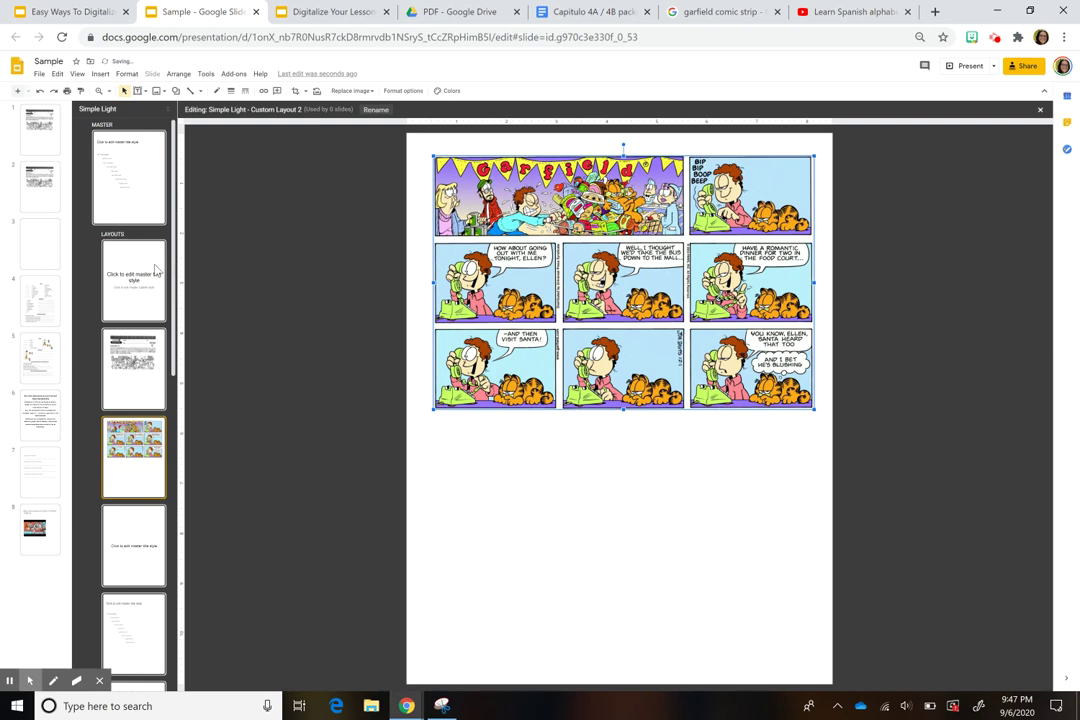
Step: Apply Custom Layout 2, the one holding the comic strip, to the blank slide 3
click(40, 222)
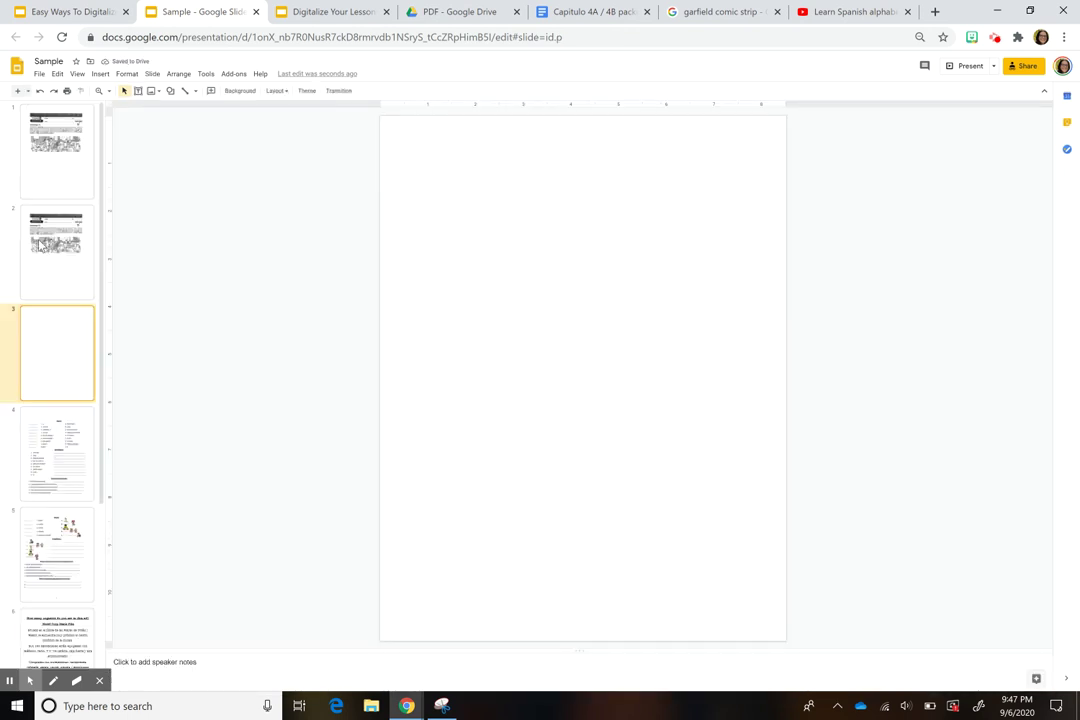
right_click(57, 380)
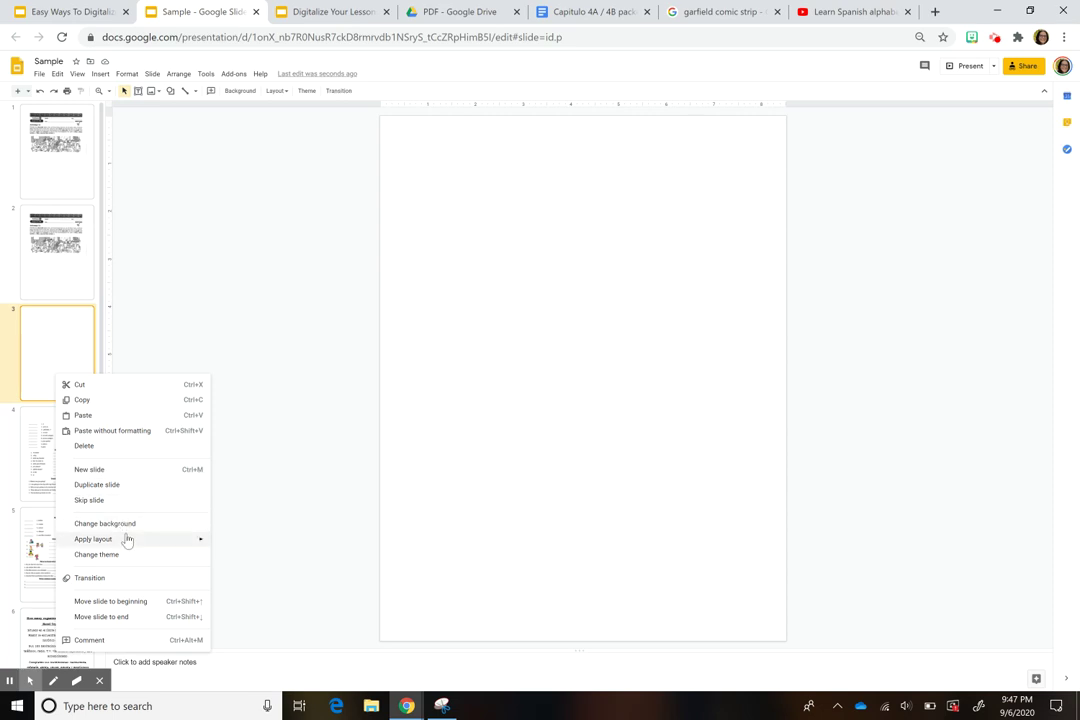
mouse_move(125, 540)
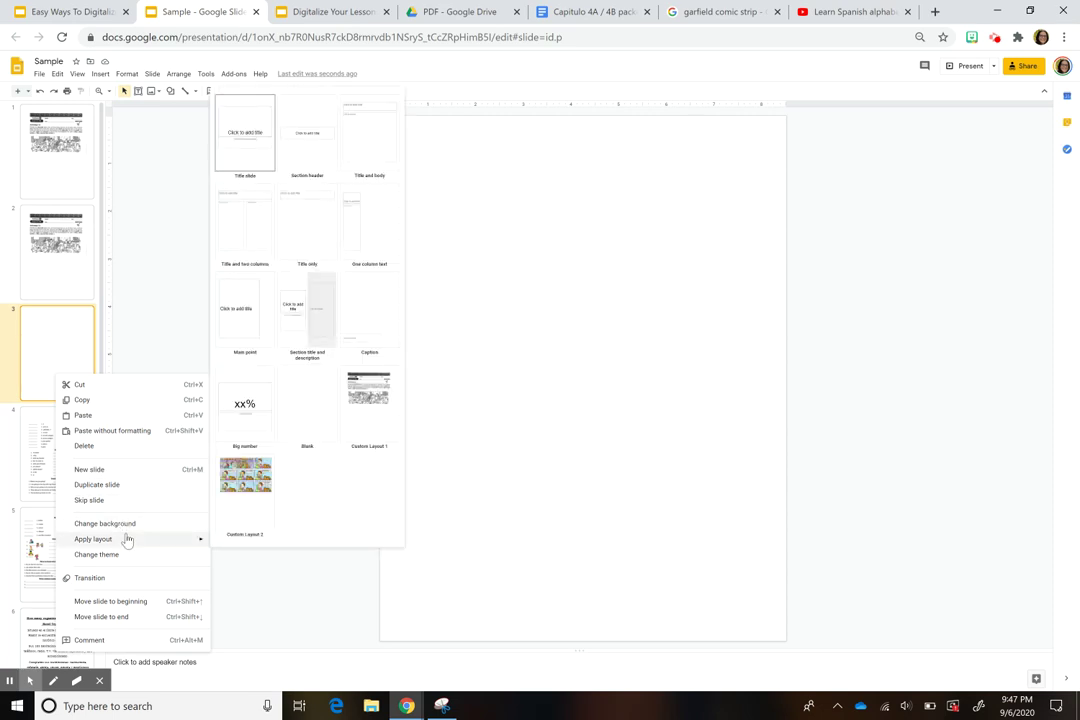
click(245, 495)
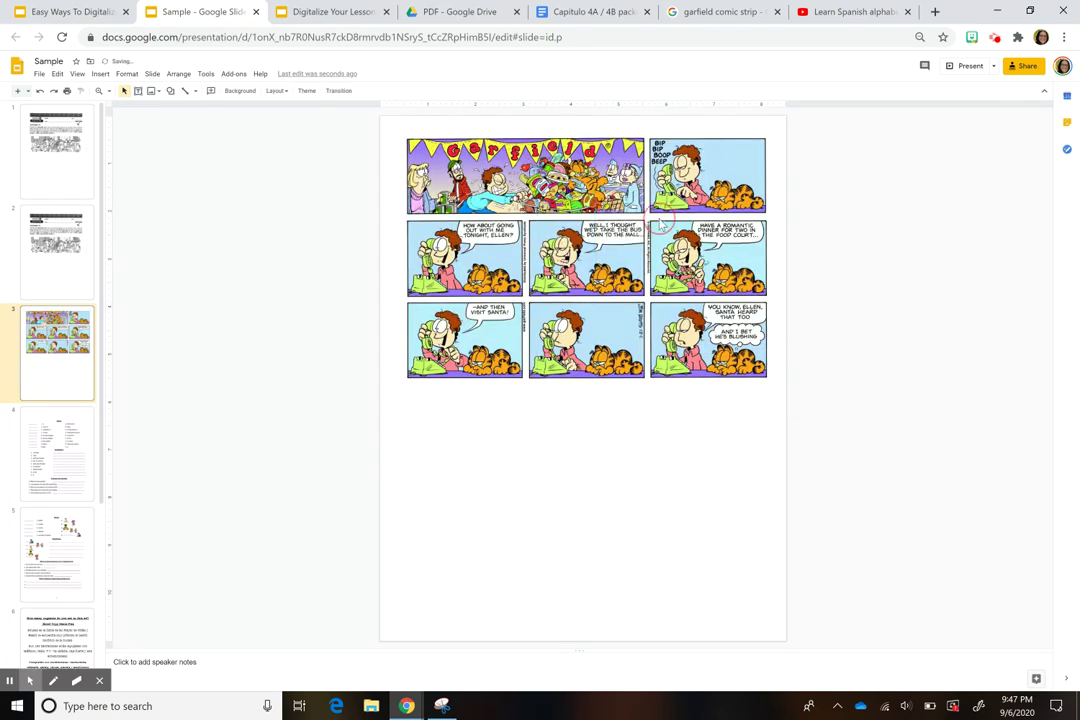
Step: Test whether the comic strip on slide 3 can be selected, and view the worksheets on slides 1 and 2
drag(348, 236, 410, 340)
click(70, 183)
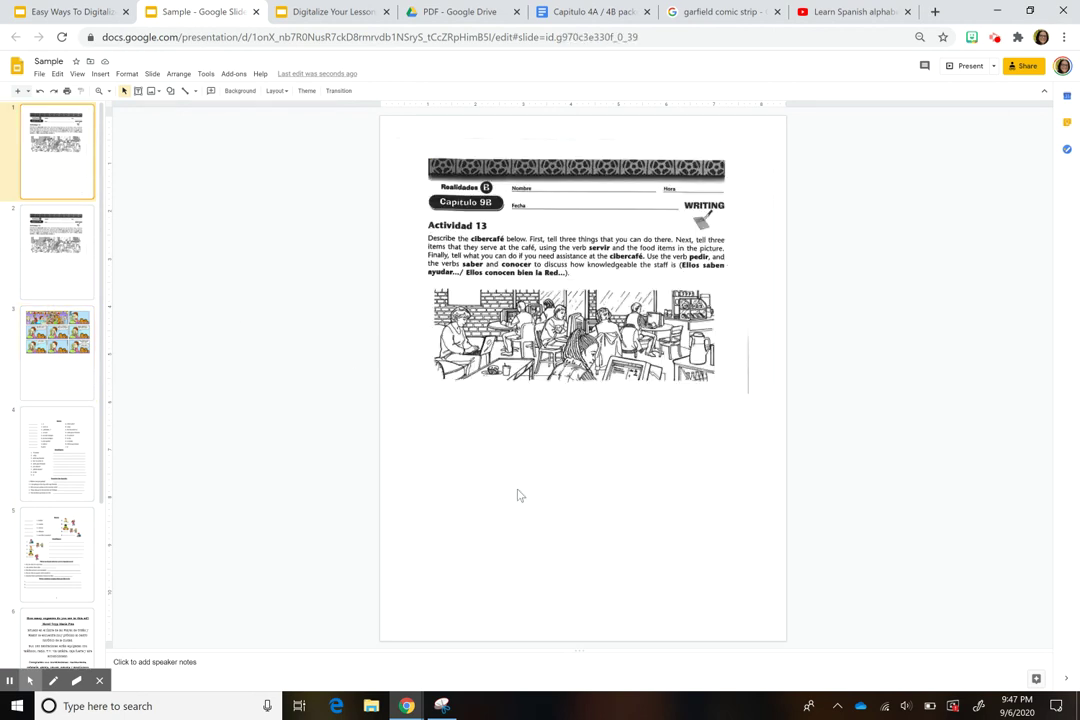
click(58, 238)
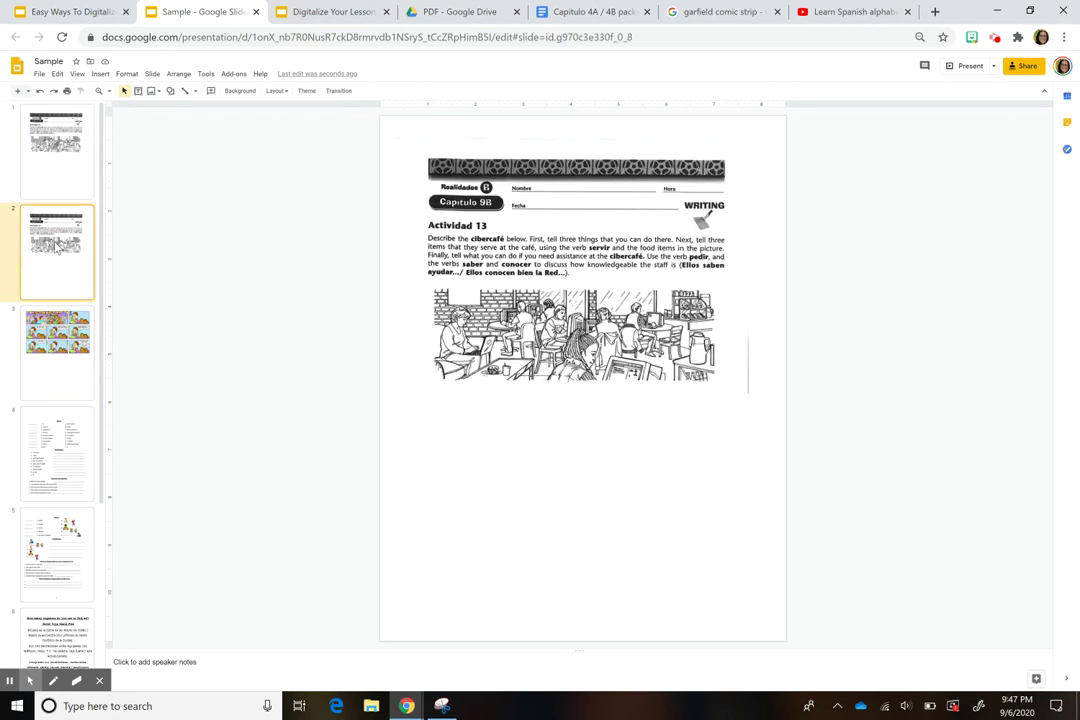
click(514, 451)
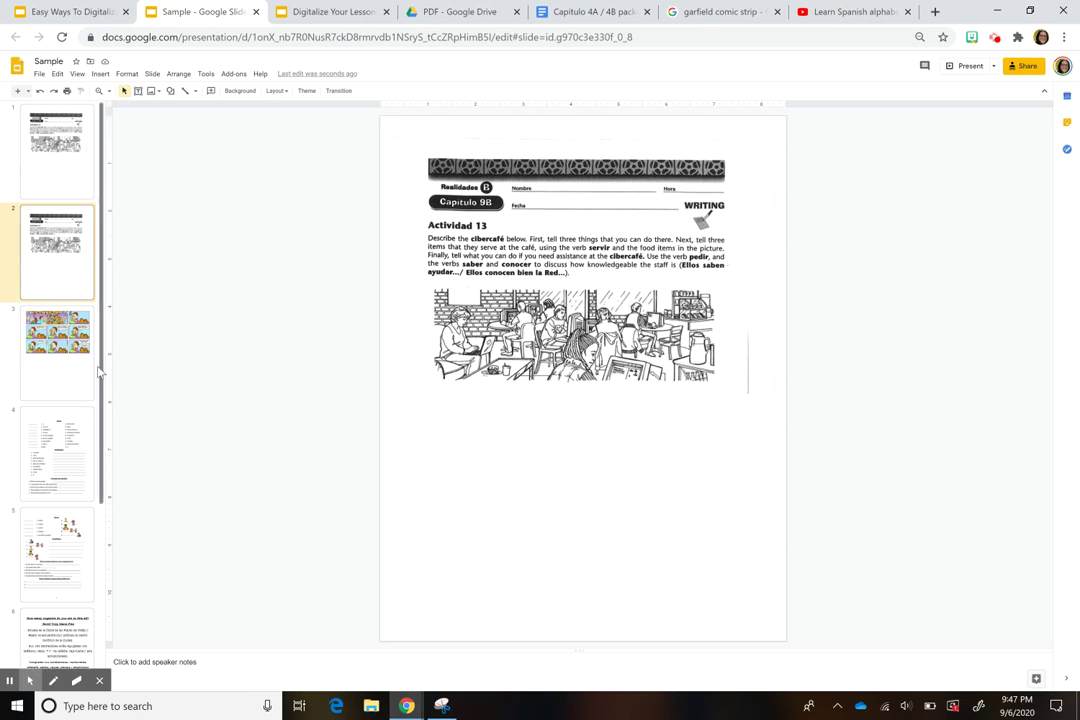
Step: Add a large text box below the comic strip on slide 3 reading "Escribe cinco oraciones de la foto."
click(76, 318)
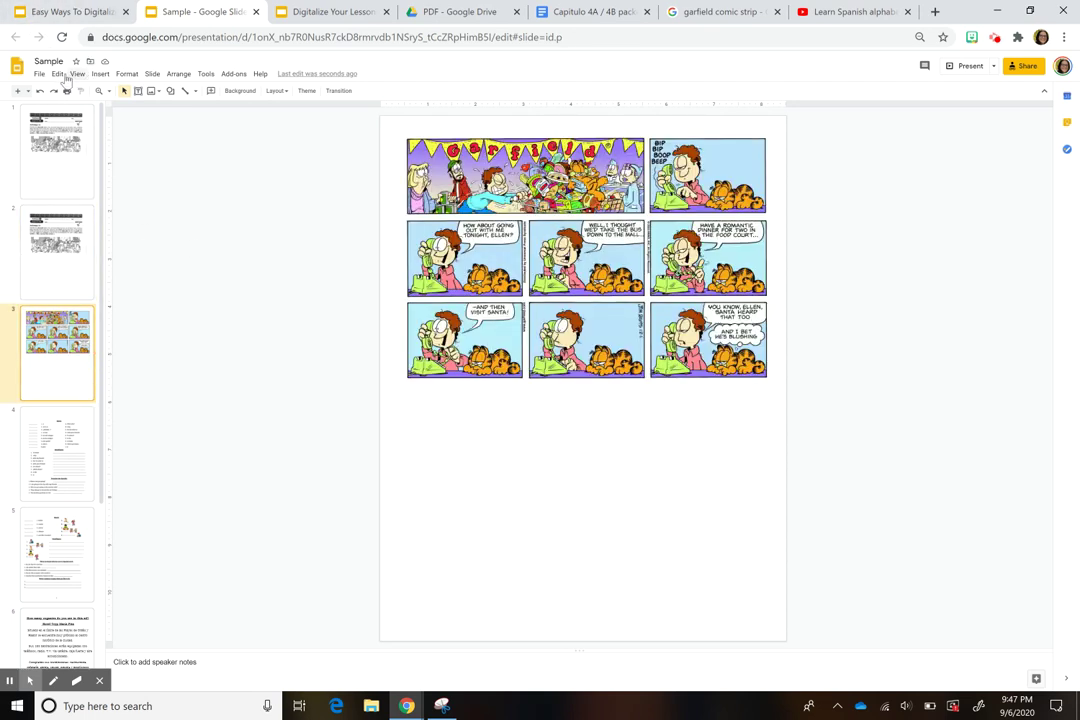
click(100, 74)
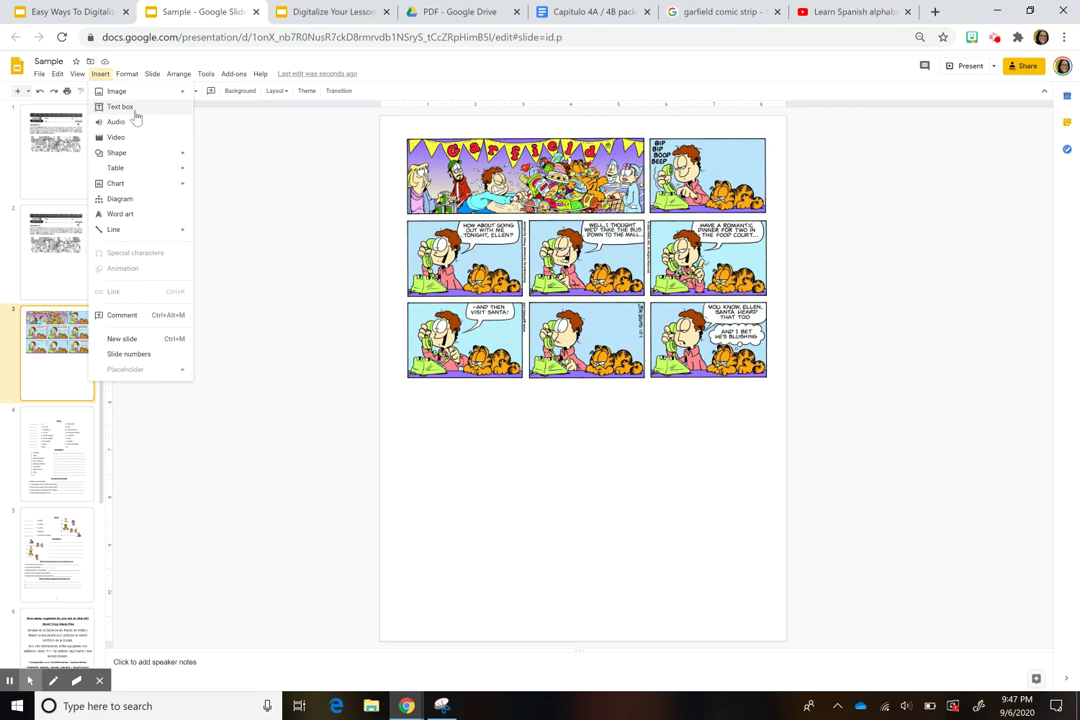
click(134, 107)
drag(413, 408, 739, 593)
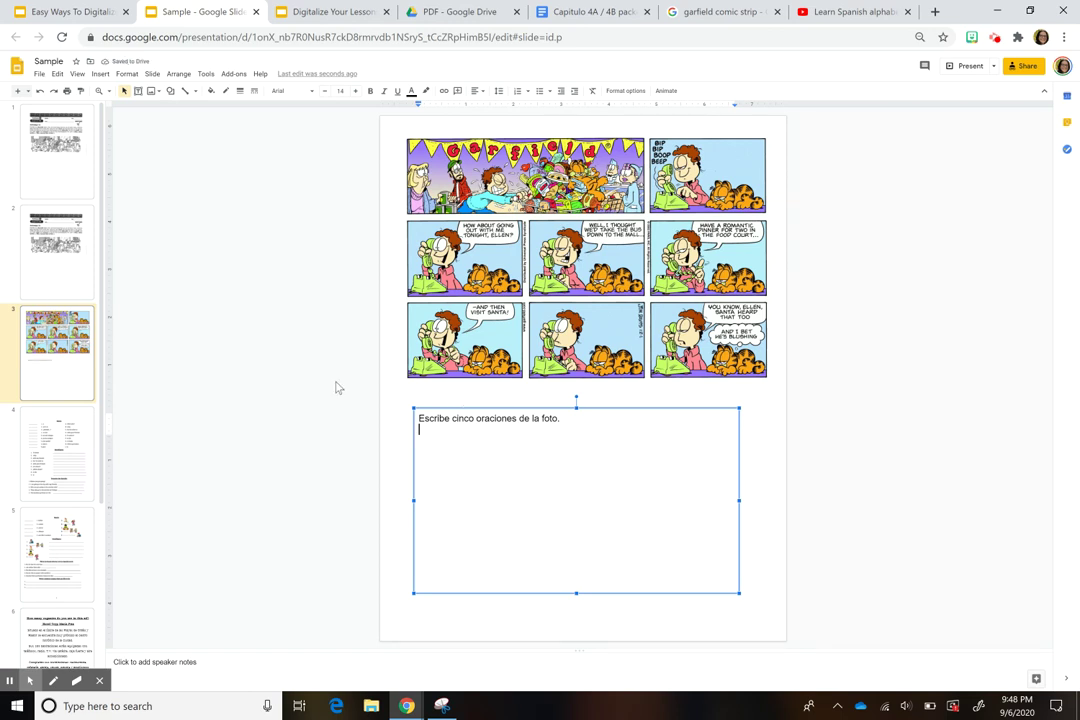
click(80, 368)
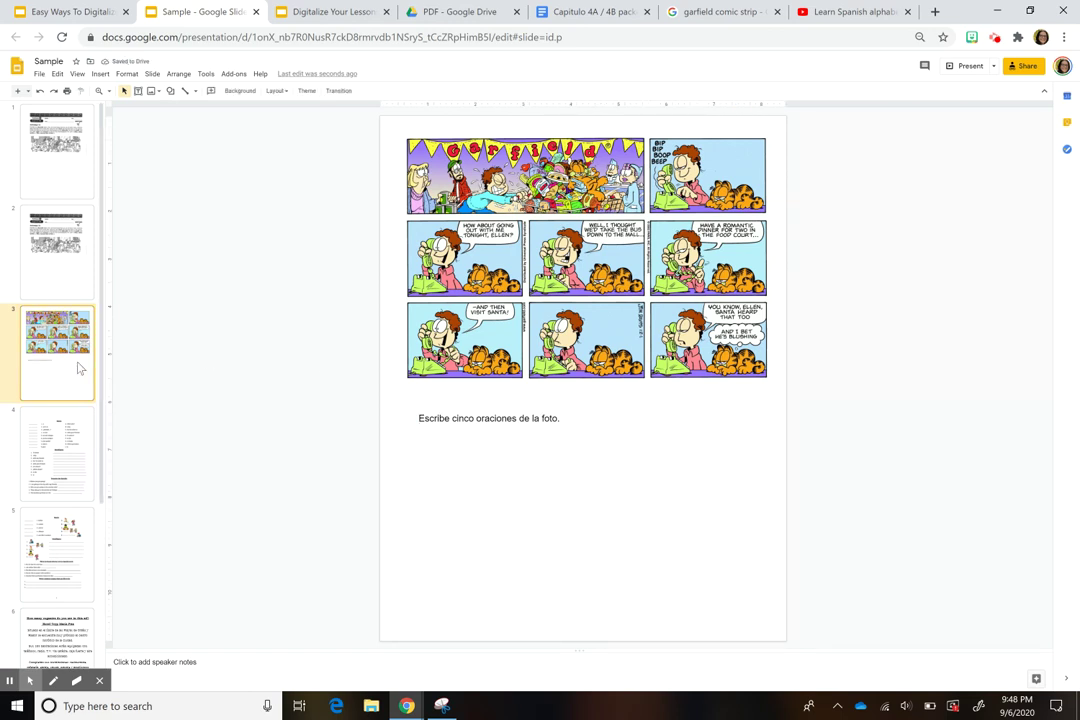
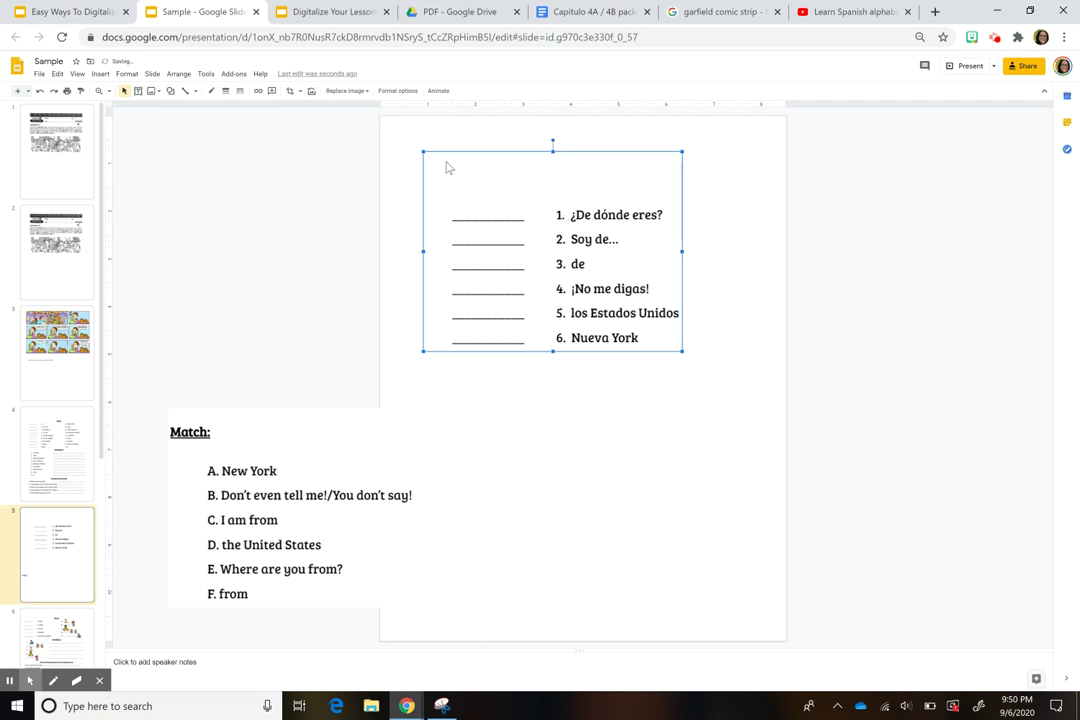
Step: Enlarge the image of the six numbered Spanish phrases on slide 5 to nearly page width and shift it down slightly
click(422, 152)
drag(422, 152, 397, 131)
drag(683, 352, 730, 387)
click(673, 343)
drag(673, 343, 674, 347)
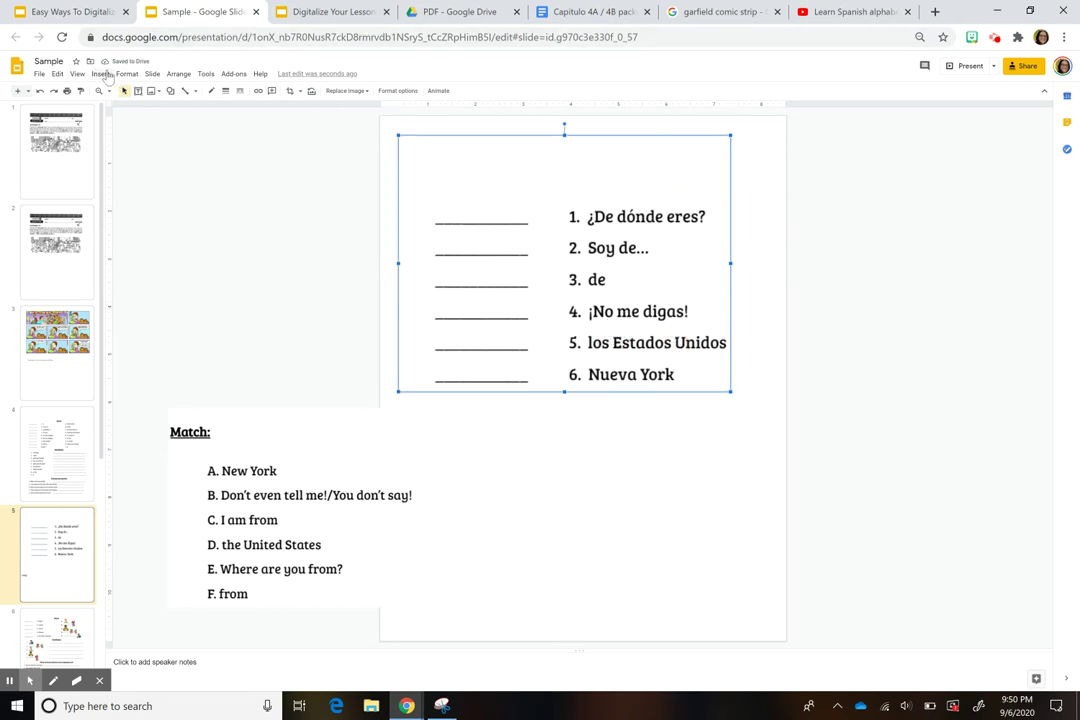
Step: In the master's Section header layout, replace the title placeholder with the image of the six numbered Spanish phrases
click(152, 74)
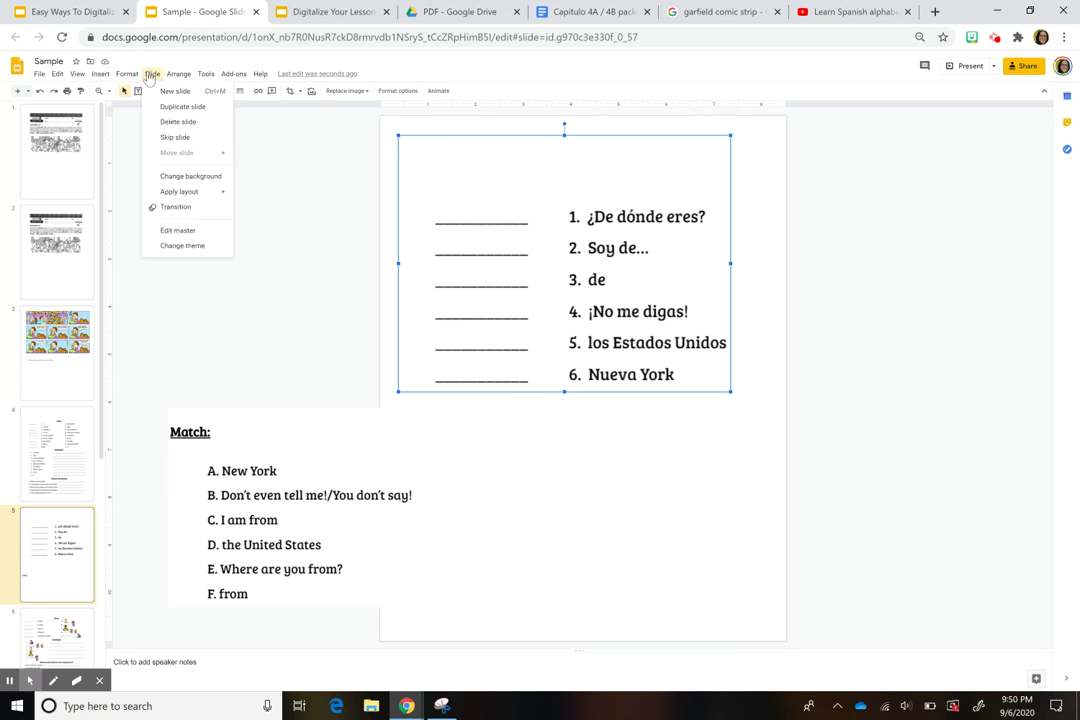
click(180, 230)
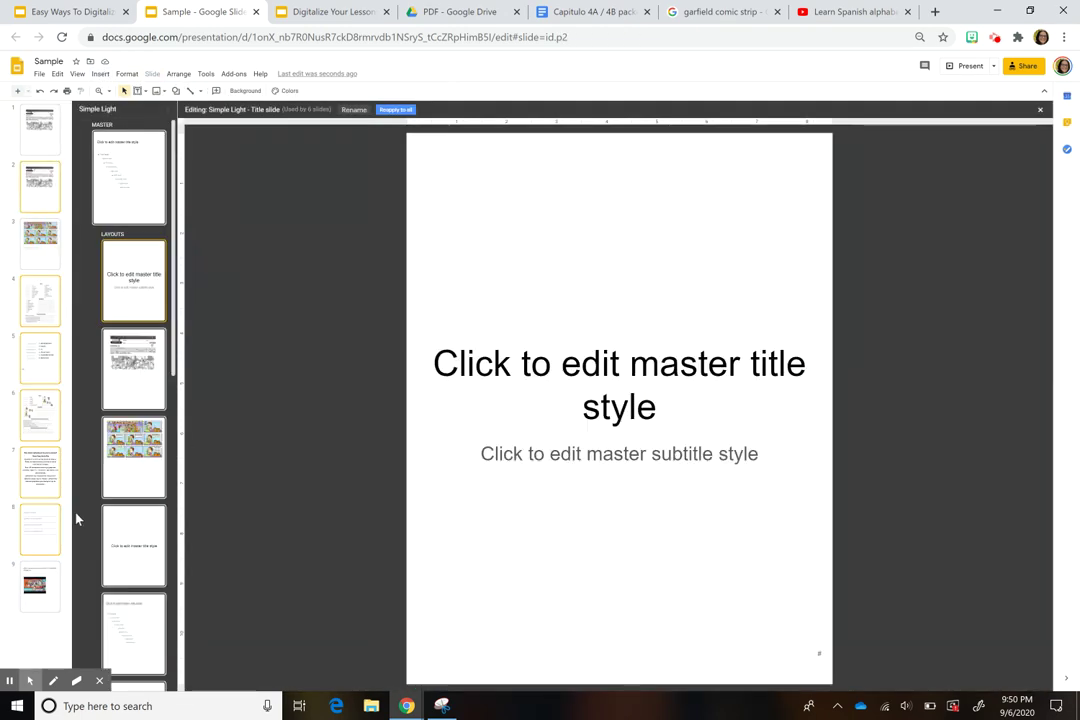
click(137, 545)
click(654, 391)
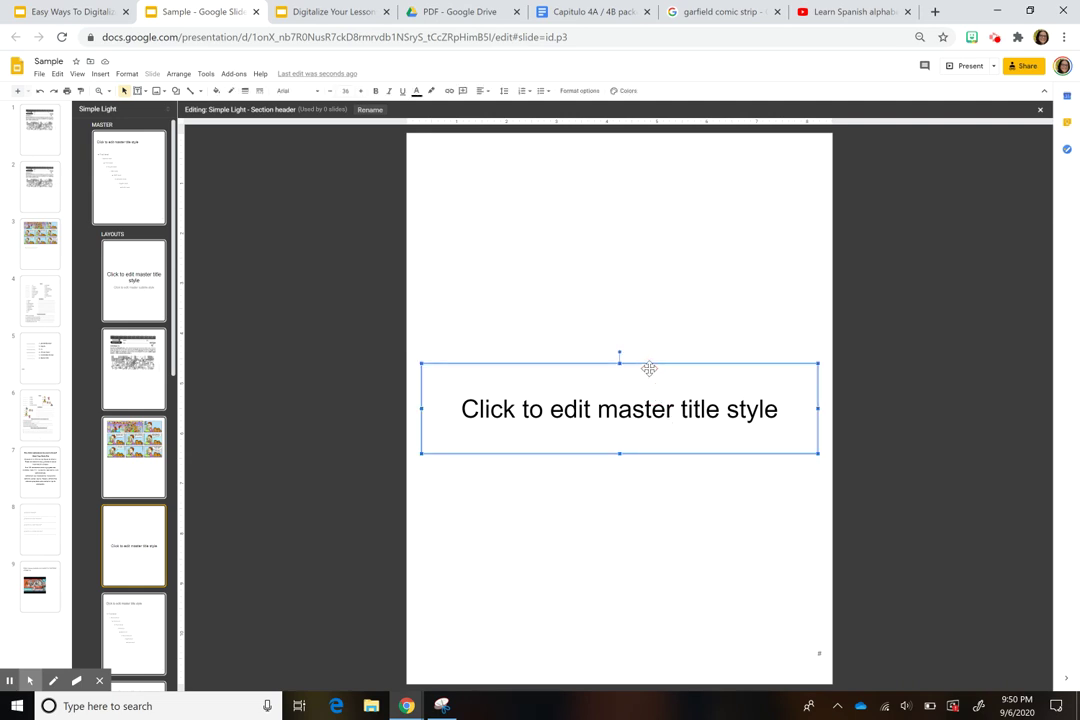
key(Delete)
key(ctrl+v)
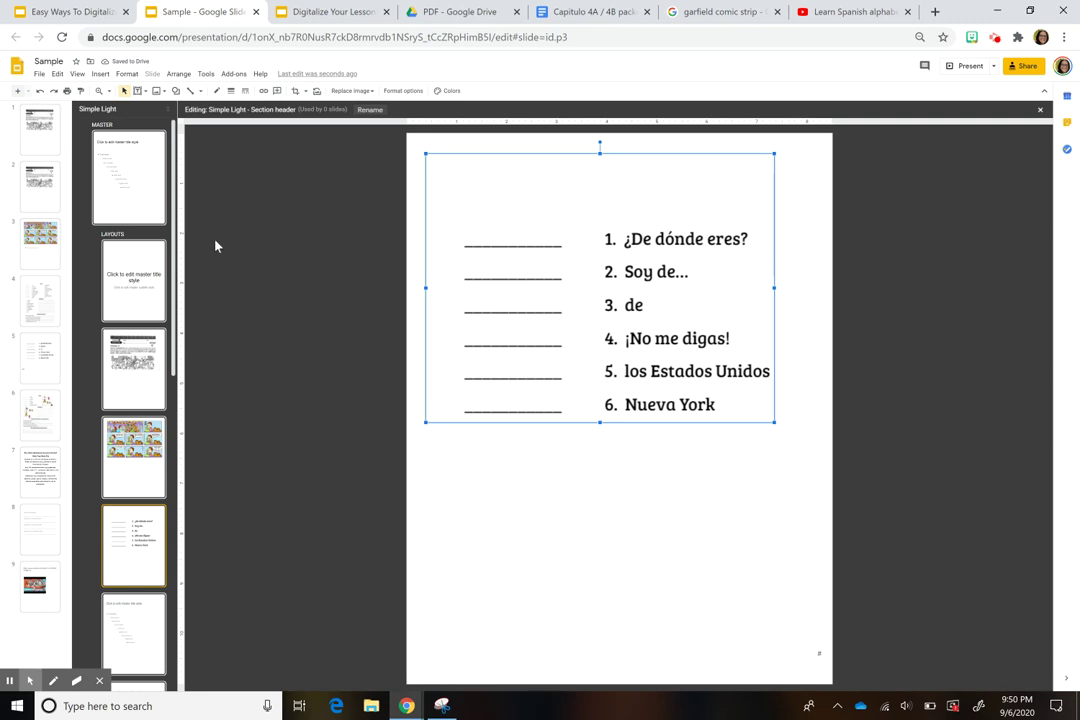
Step: Delete the loose numbered-phrases image from slide 5 and apply the Section header layout to that slide
click(38, 345)
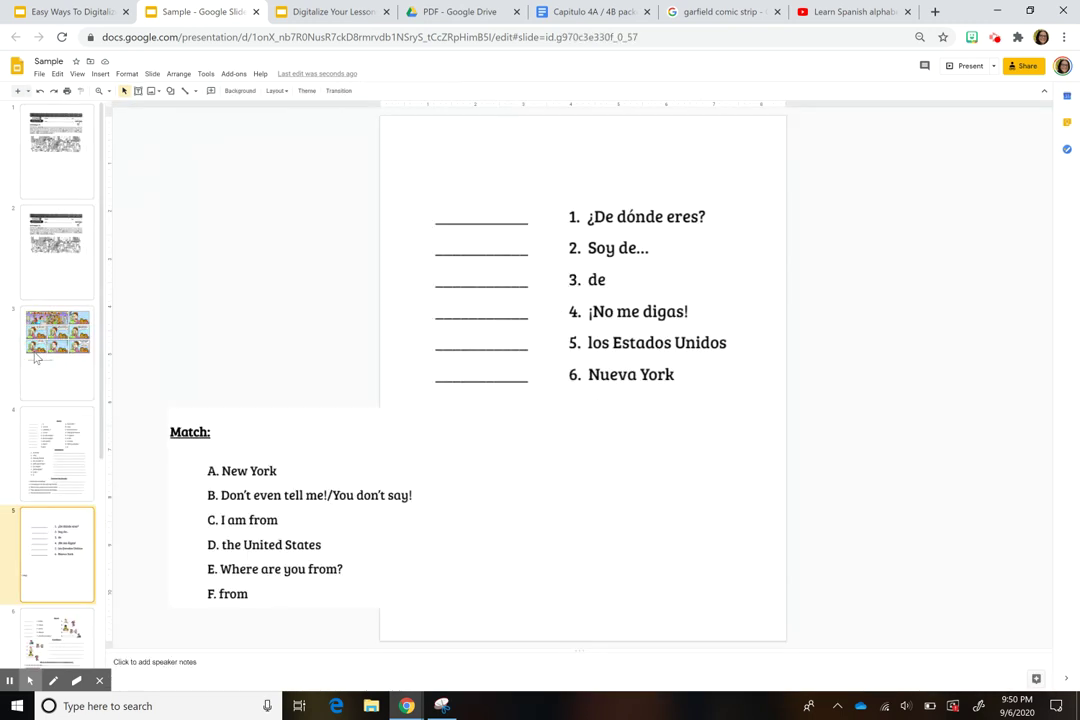
click(496, 312)
key(Delete)
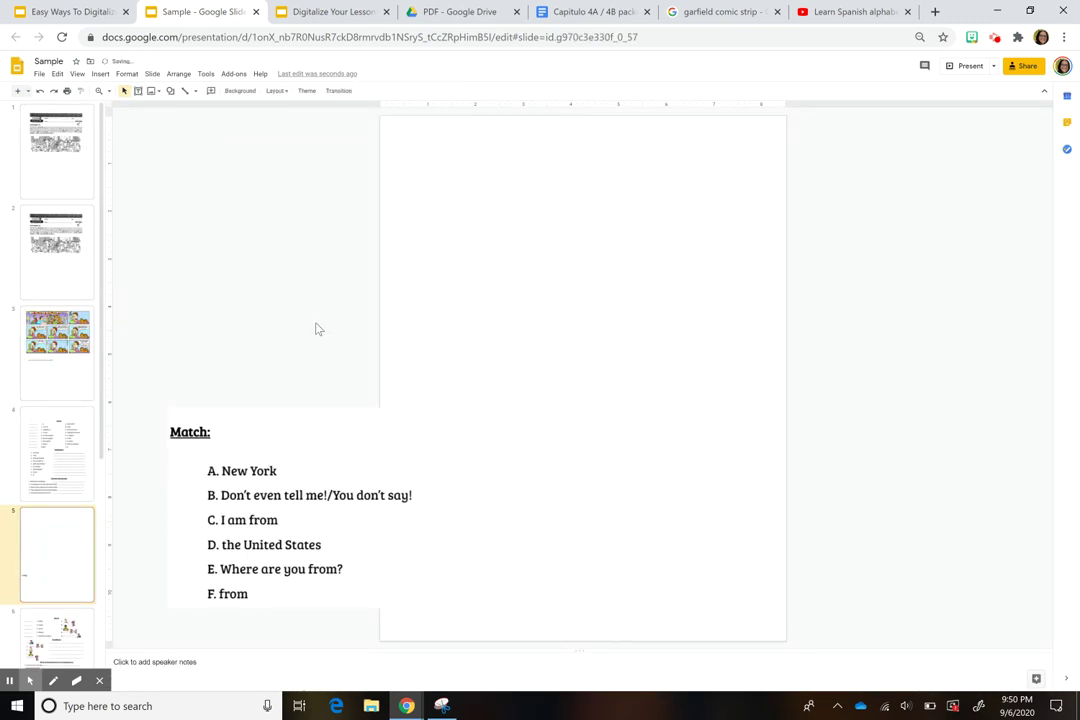
right_click(50, 553)
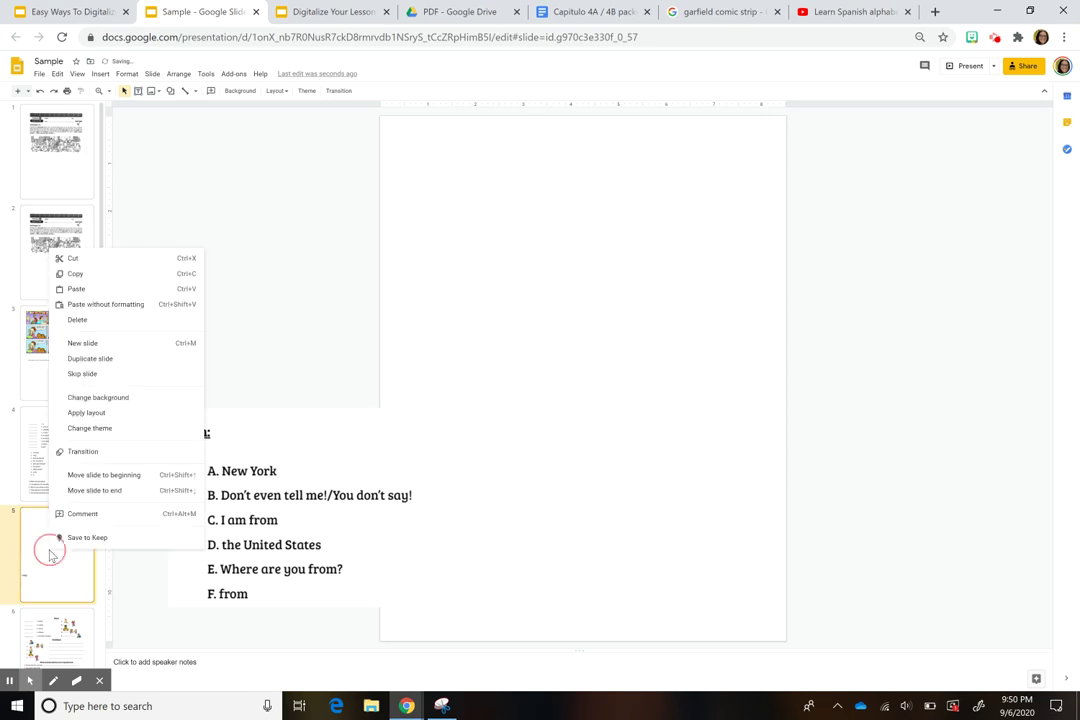
mouse_move(127, 420)
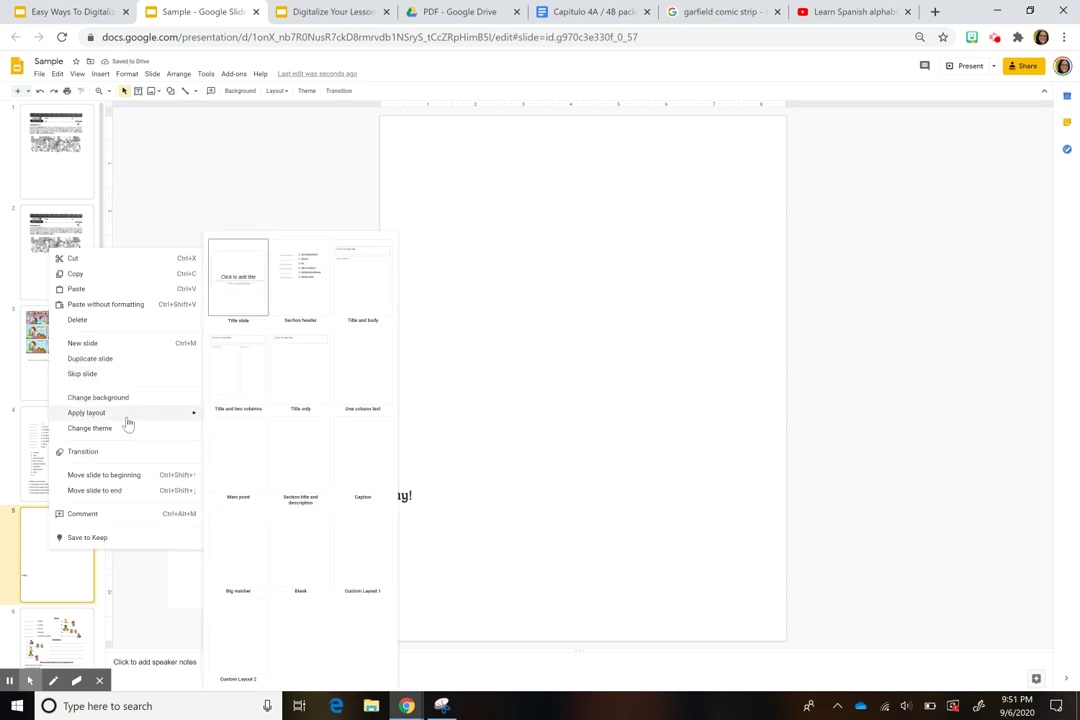
click(300, 290)
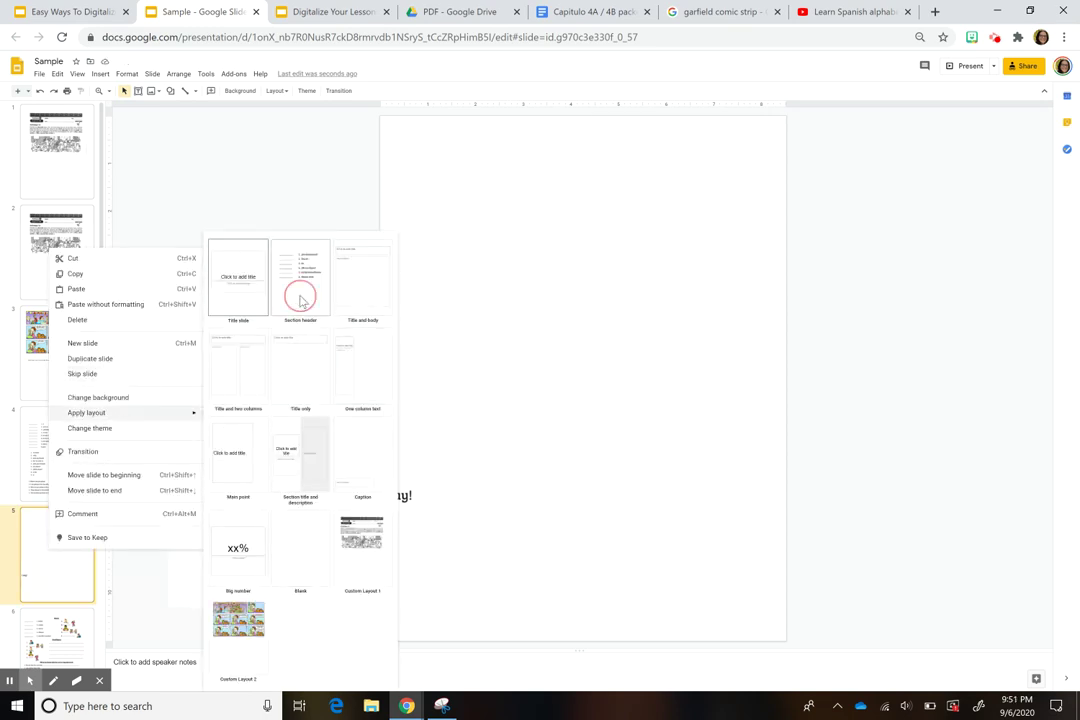
Step: Move the Match answer image onto slide 5 below the phrases, and capture its "A. New York" line with Snipping Tool
drag(265, 460, 487, 444)
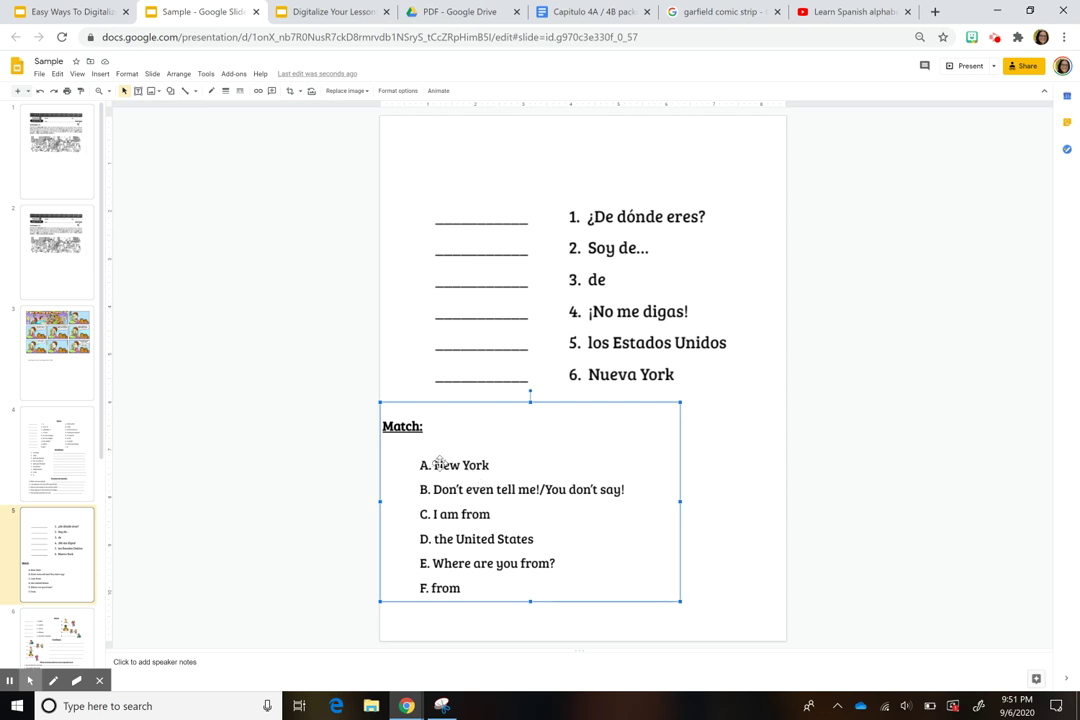
click(441, 706)
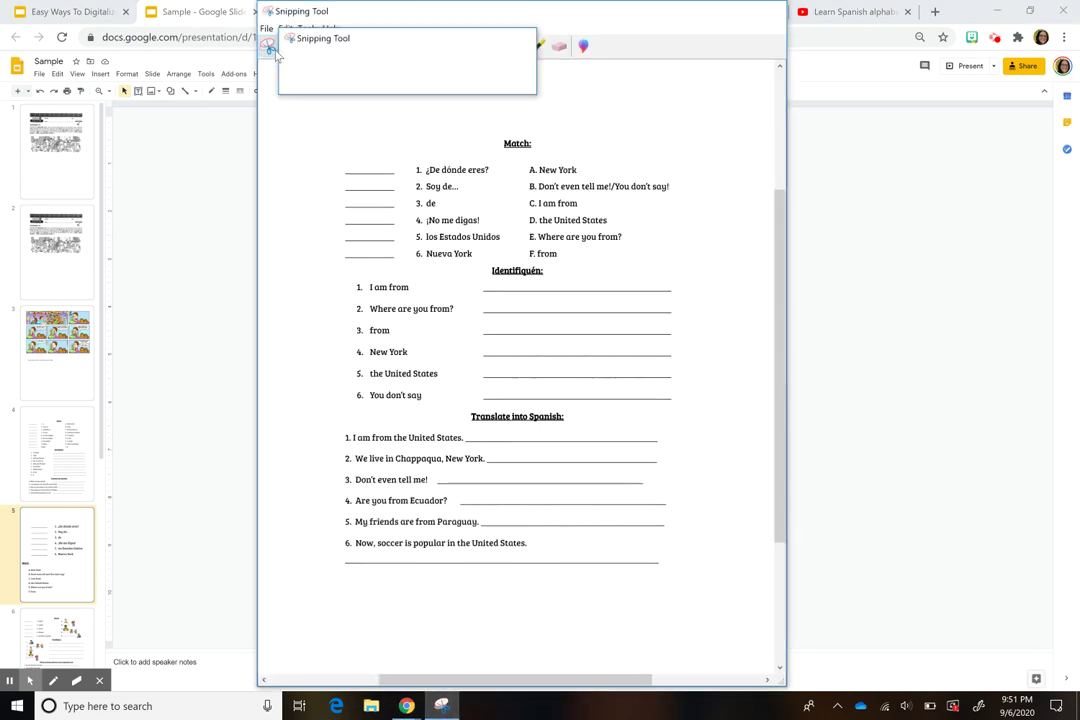
click(280, 47)
drag(409, 455, 503, 480)
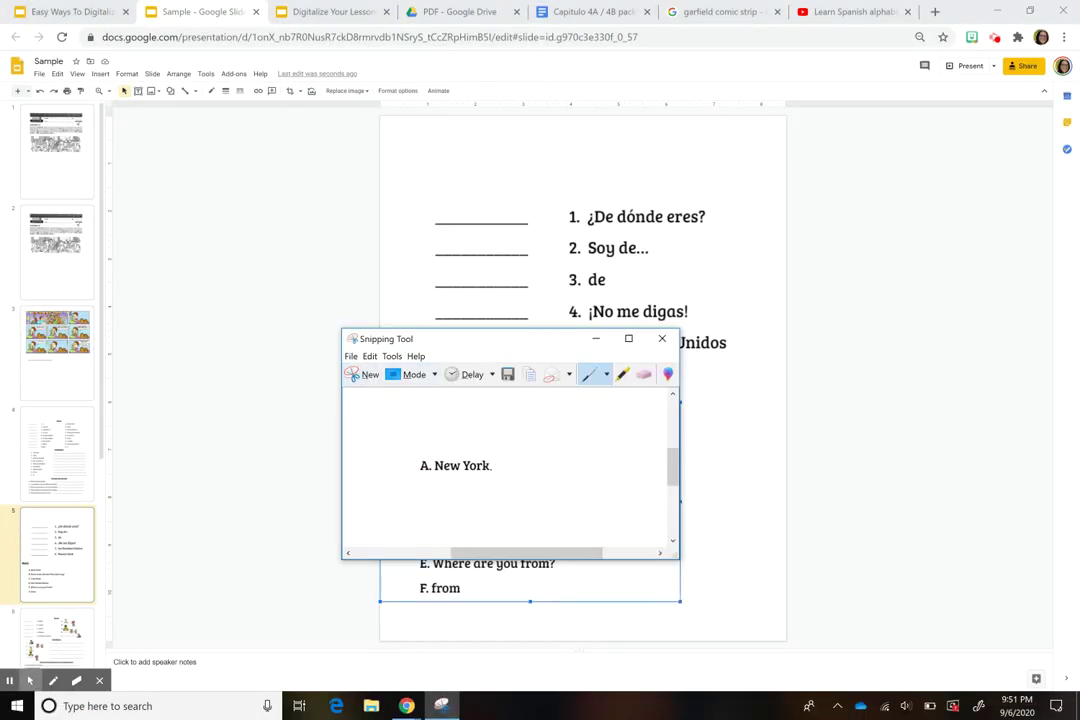
Step: Copy the "A. New York" snip and paste it onto slide 5 as a separate image
right_click(416, 464)
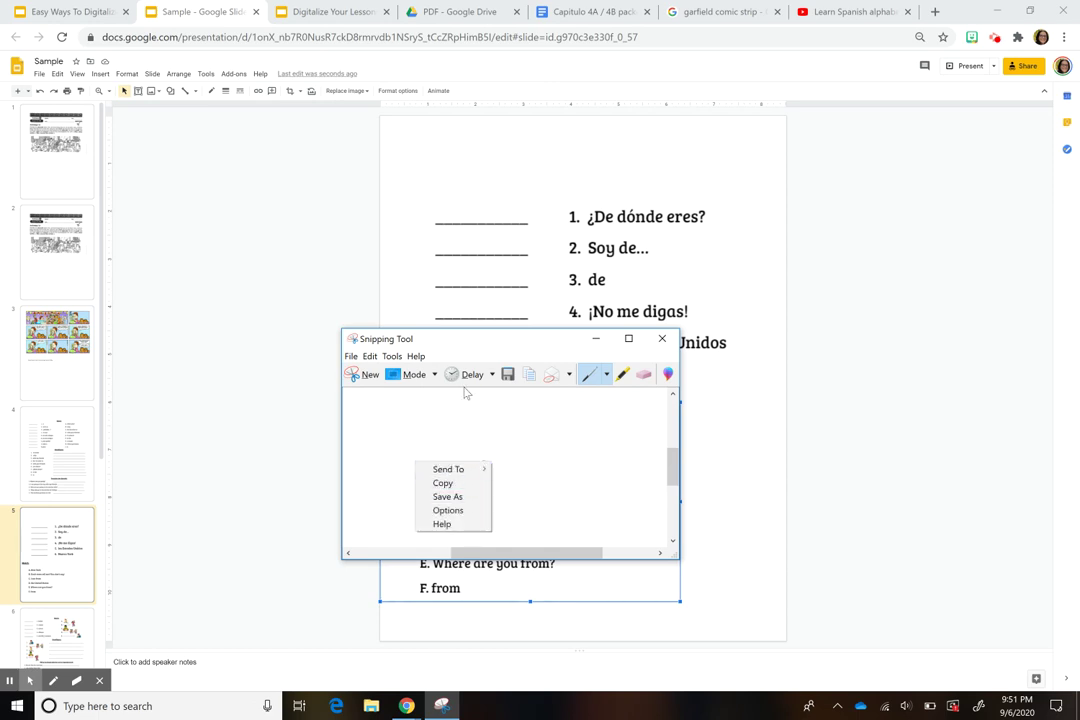
click(321, 361)
click(304, 373)
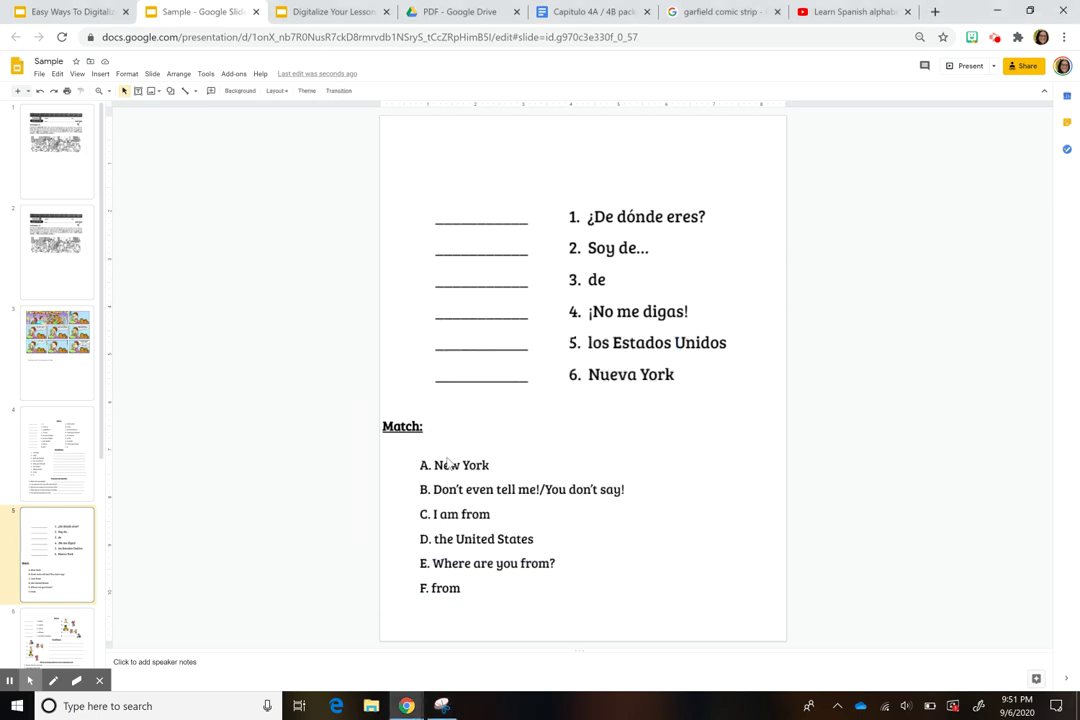
click(441, 706)
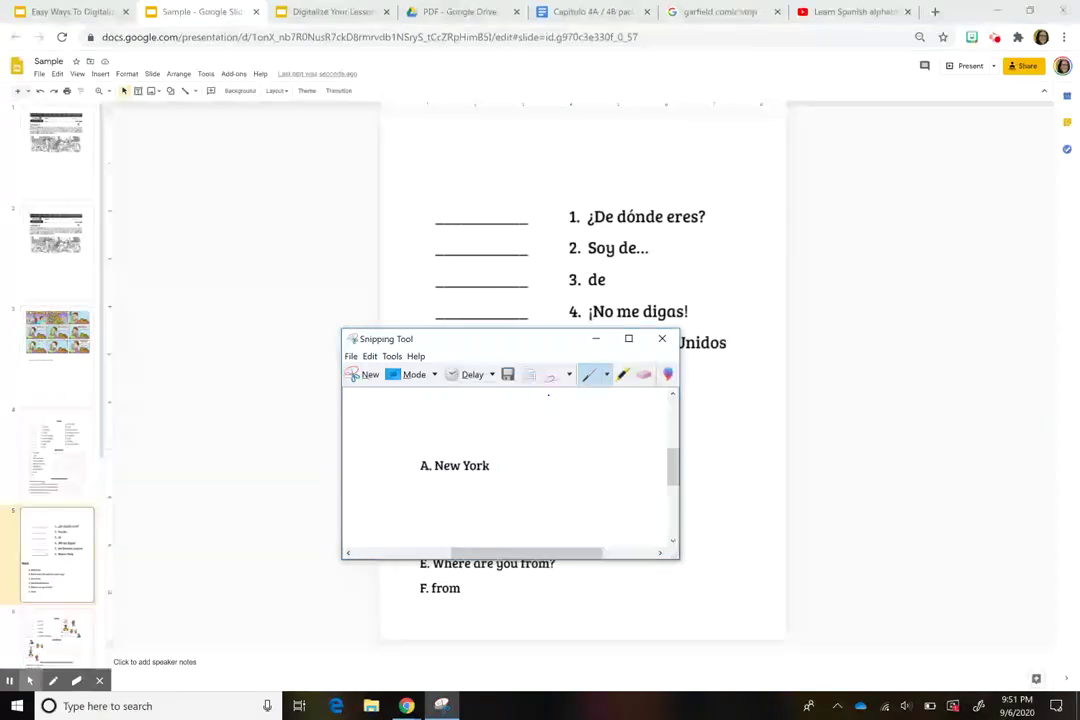
click(752, 438)
key(ctrl+v)
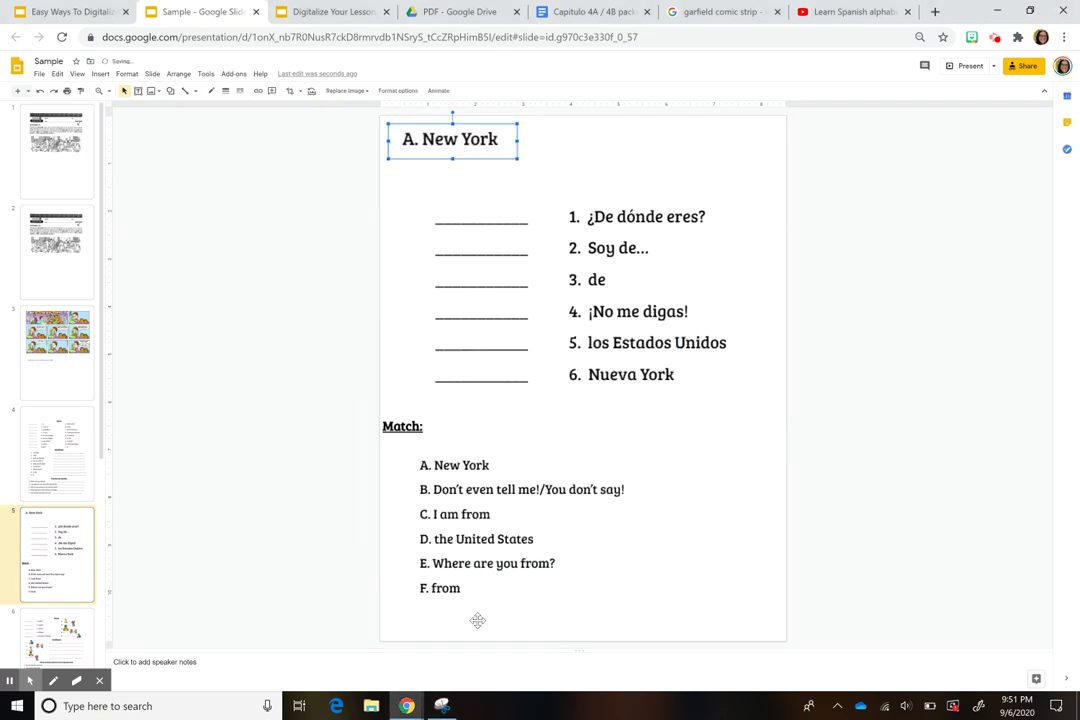
Step: Snip the "Don't even tell me!/You don't say!" answer without its letter and paste it onto slide 5
key(alt+Tab)
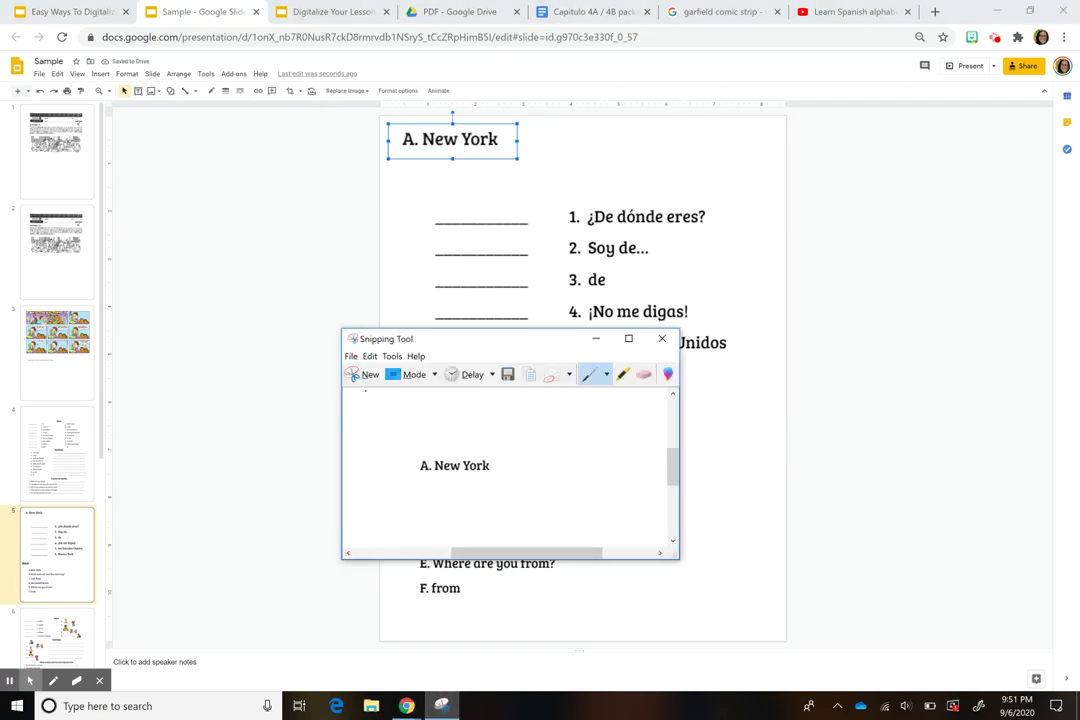
click(362, 374)
drag(431, 485, 634, 501)
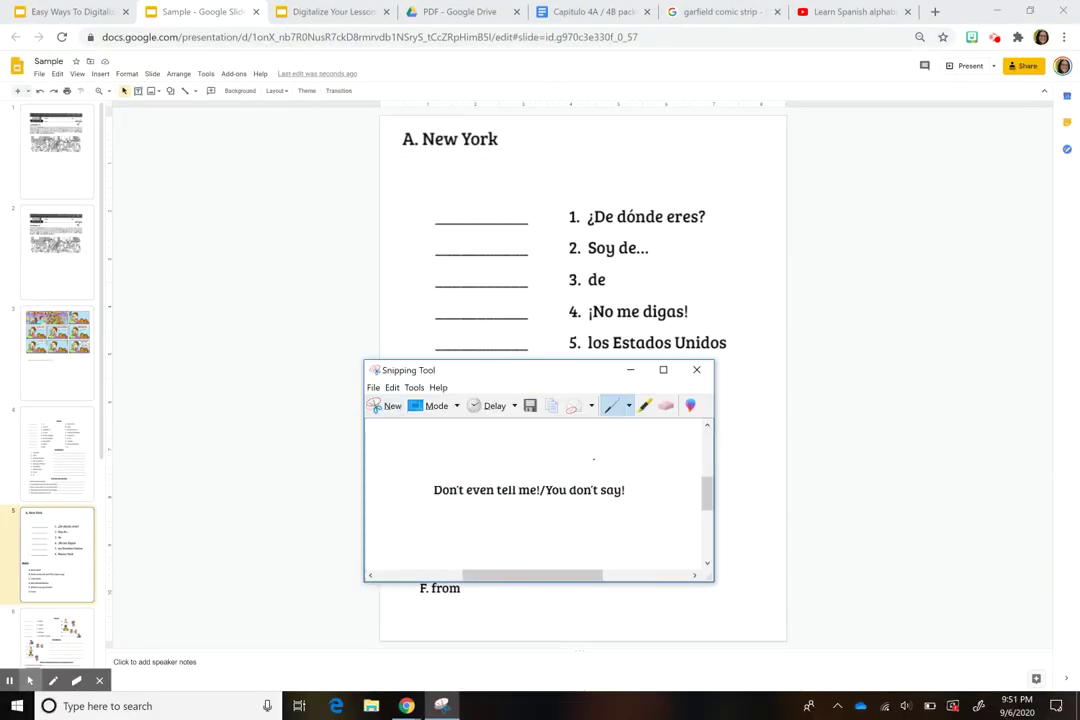
click(766, 598)
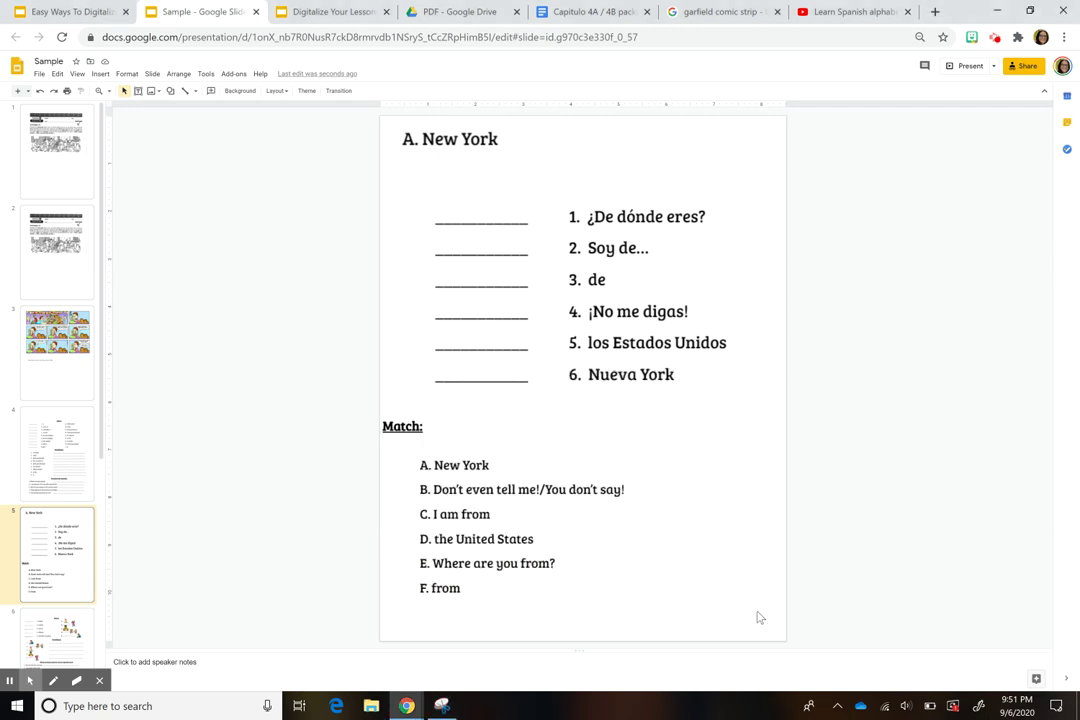
key(ctrl+v)
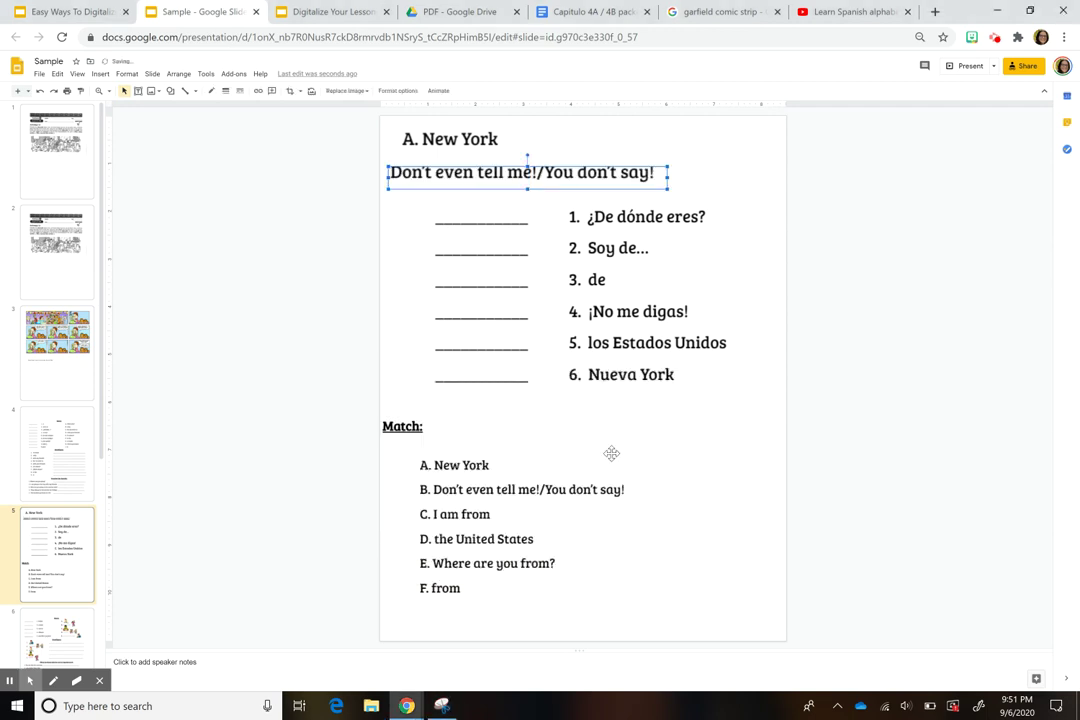
Step: Snip the "I am from" answer without its letter and paste it onto slide 5
click(441, 706)
click(388, 406)
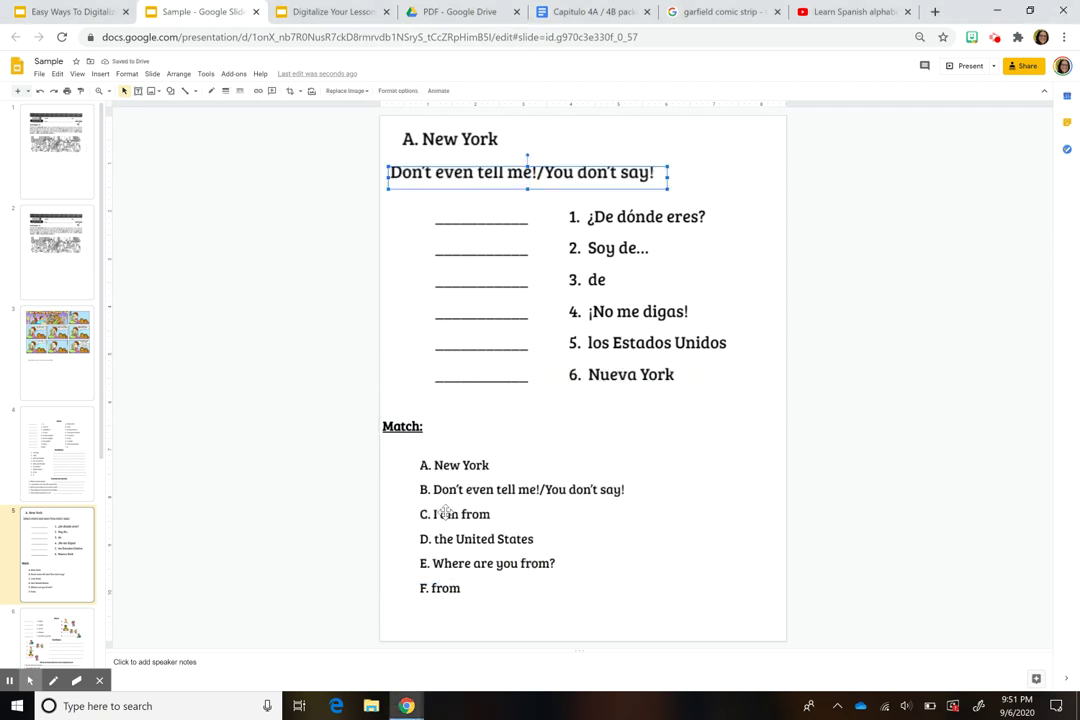
drag(432, 505, 492, 522)
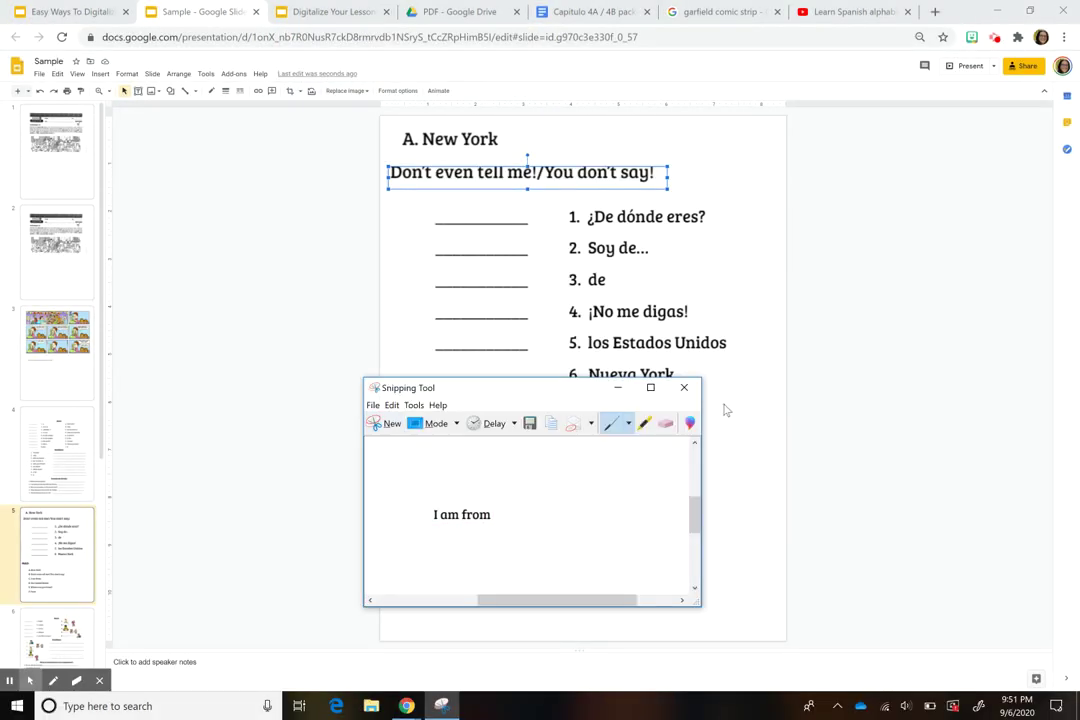
click(774, 451)
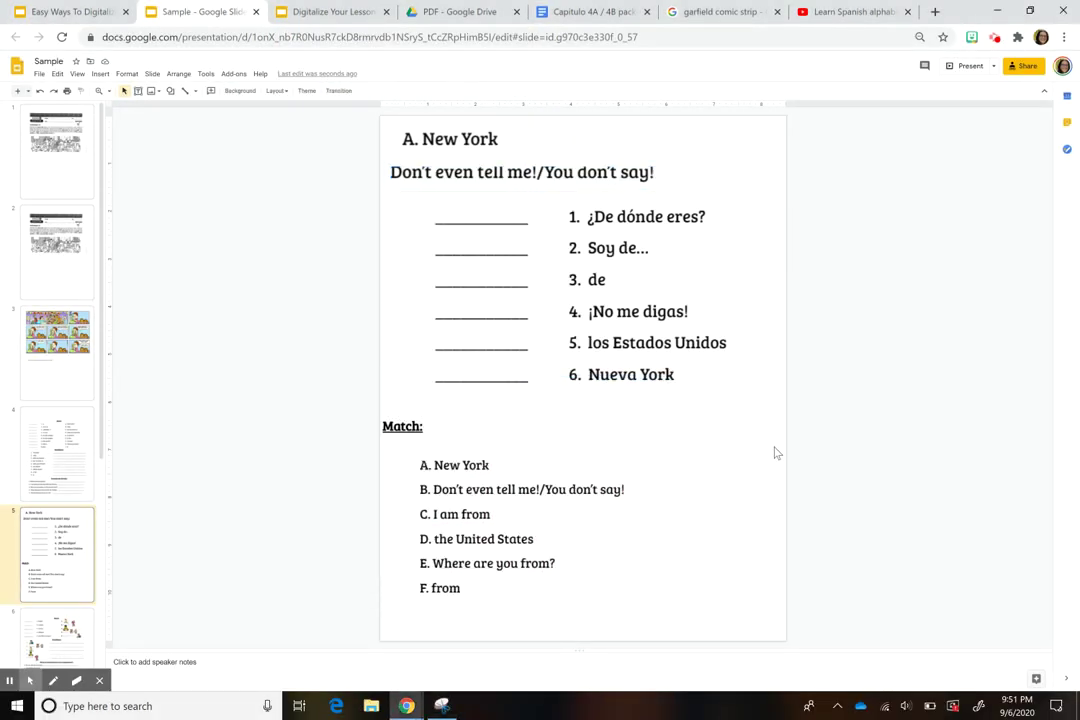
key(ctrl+v)
Step: Move the Match answer list off the slide and spread the three answer snips in the empty area below the numbered phrases
drag(435, 213, 677, 415)
click(456, 430)
drag(435, 407, 182, 314)
click(468, 142)
drag(486, 124, 538, 461)
drag(690, 422, 702, 468)
drag(463, 171, 558, 555)
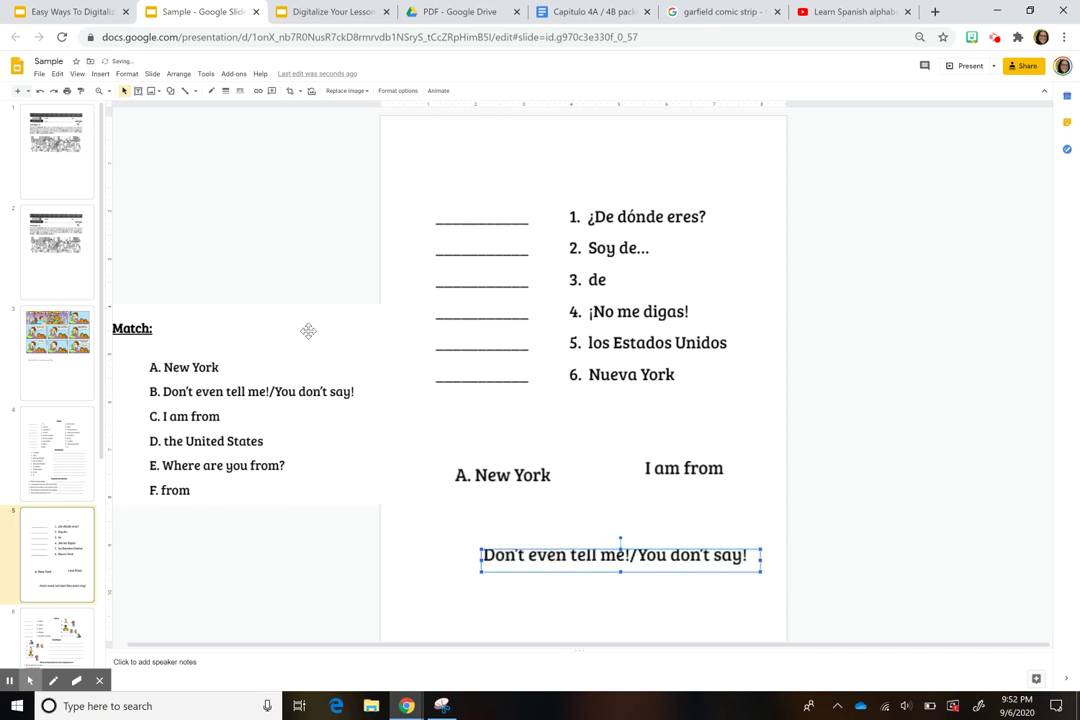
Step: In the Digitalize Your Lessons presentation, rearrange the "To where?", "With who?", "with your friends" and "to the" snips in the blue area of slide 6
click(310, 11)
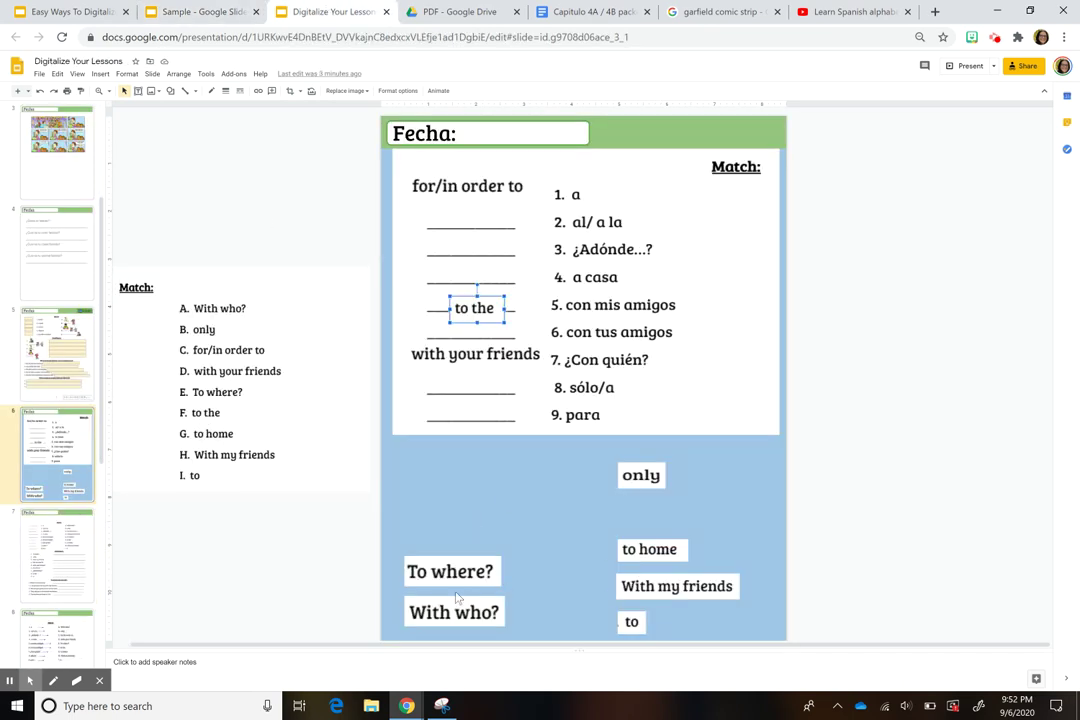
drag(455, 571, 449, 460)
drag(458, 604, 450, 495)
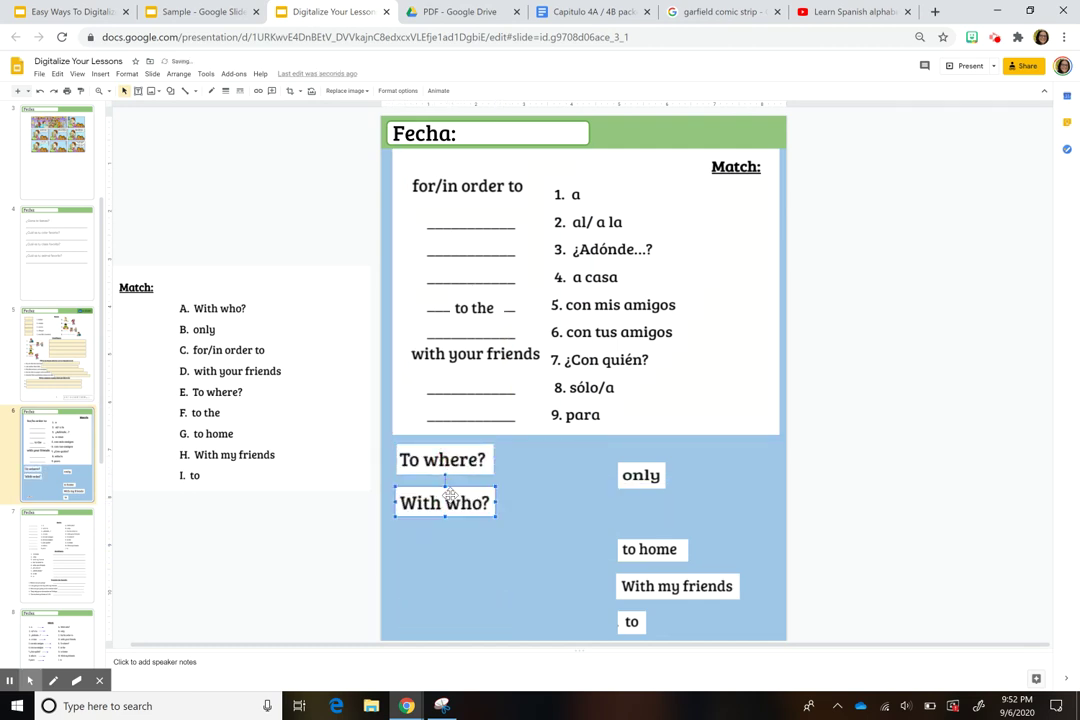
drag(482, 355, 468, 556)
click(483, 309)
drag(483, 309, 546, 455)
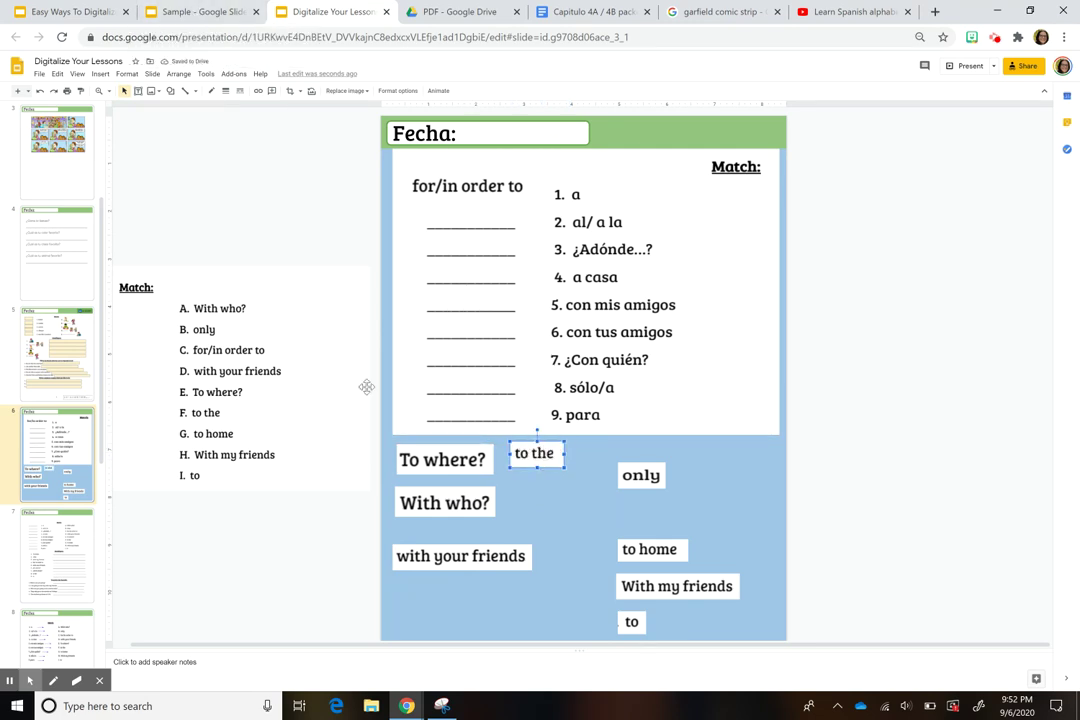
Step: Return to the Sample presentation and delete the Match answer list image beside slide 5
click(205, 12)
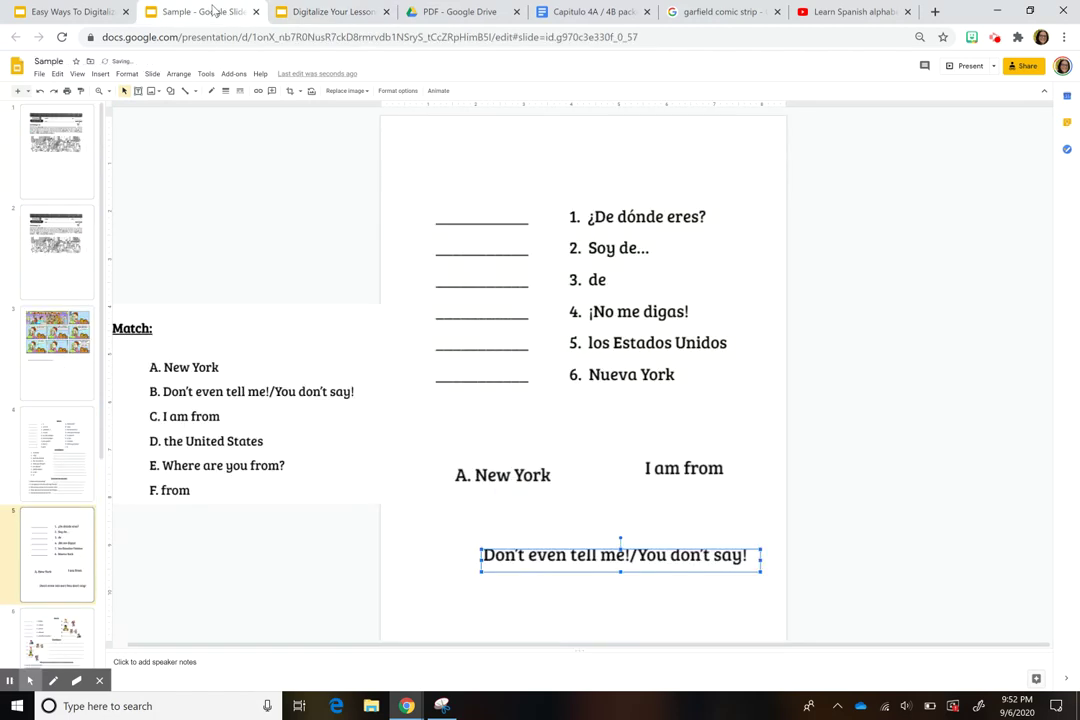
click(278, 458)
key(Delete)
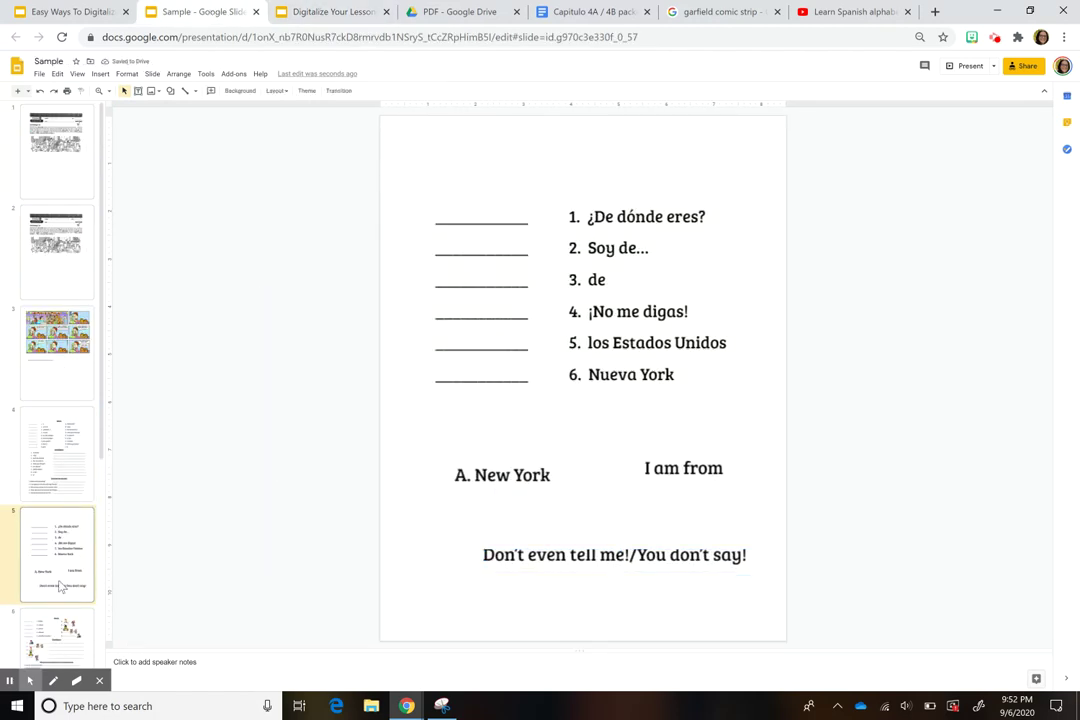
scroll(66, 557, down, 1)
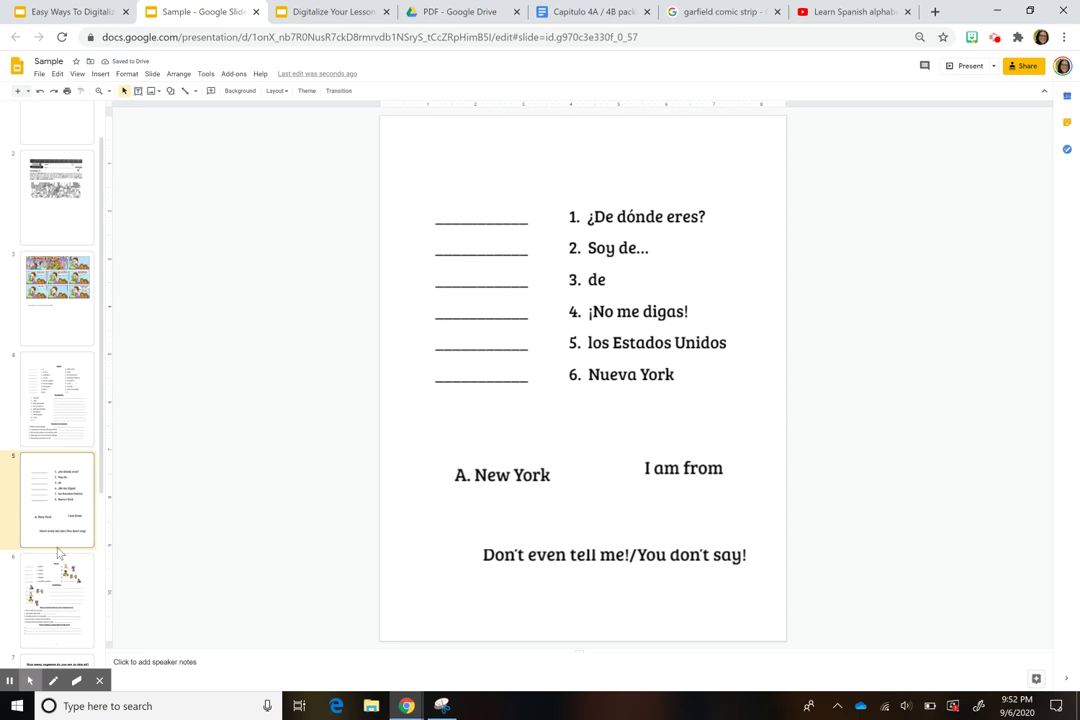
scroll(58, 553, down, 2)
scroll(73, 503, up, 3)
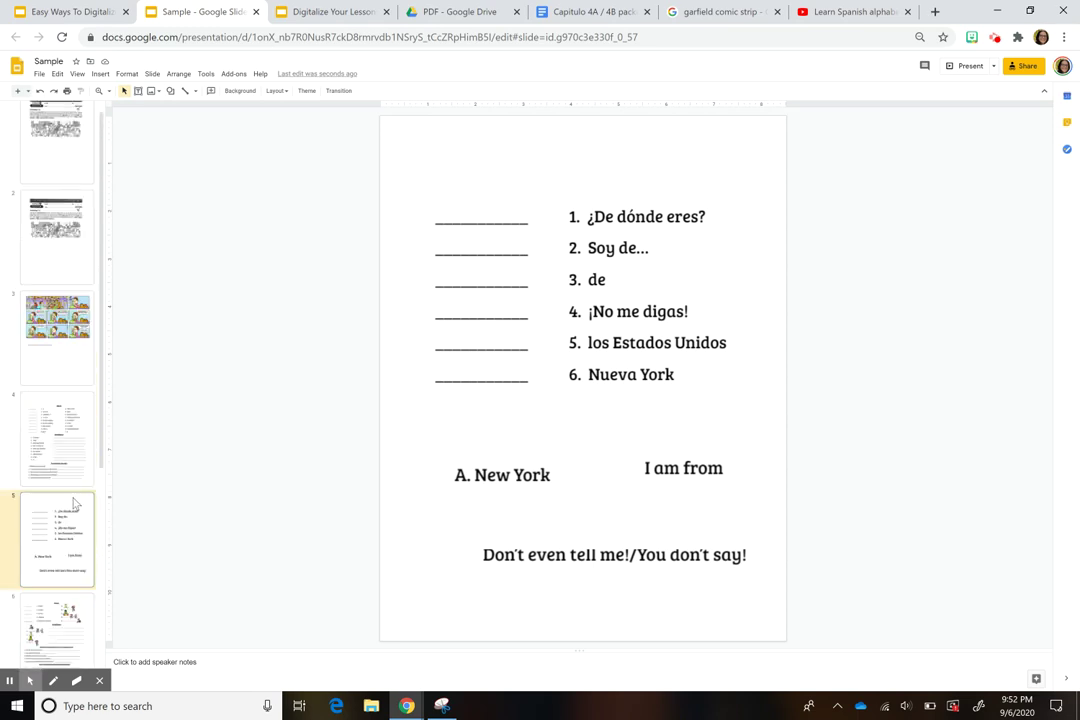
Step: On slide 8 of the Digitalize Your Lessons presentation, stretch the arrow of item 1 to answer C
click(53, 444)
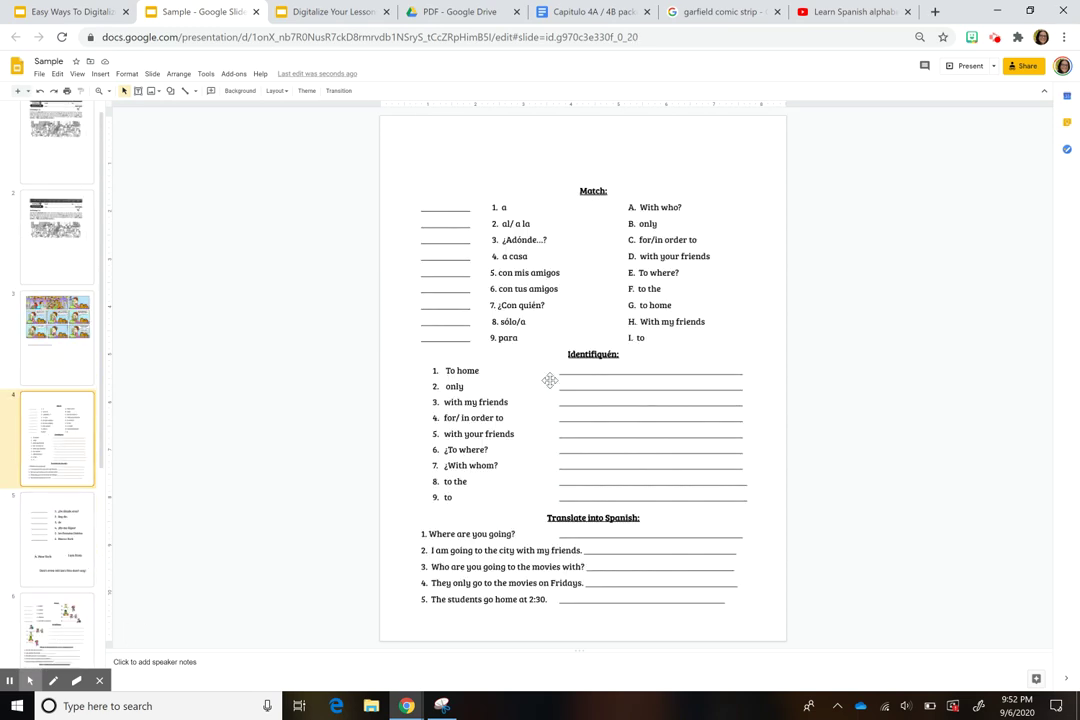
click(608, 400)
click(310, 12)
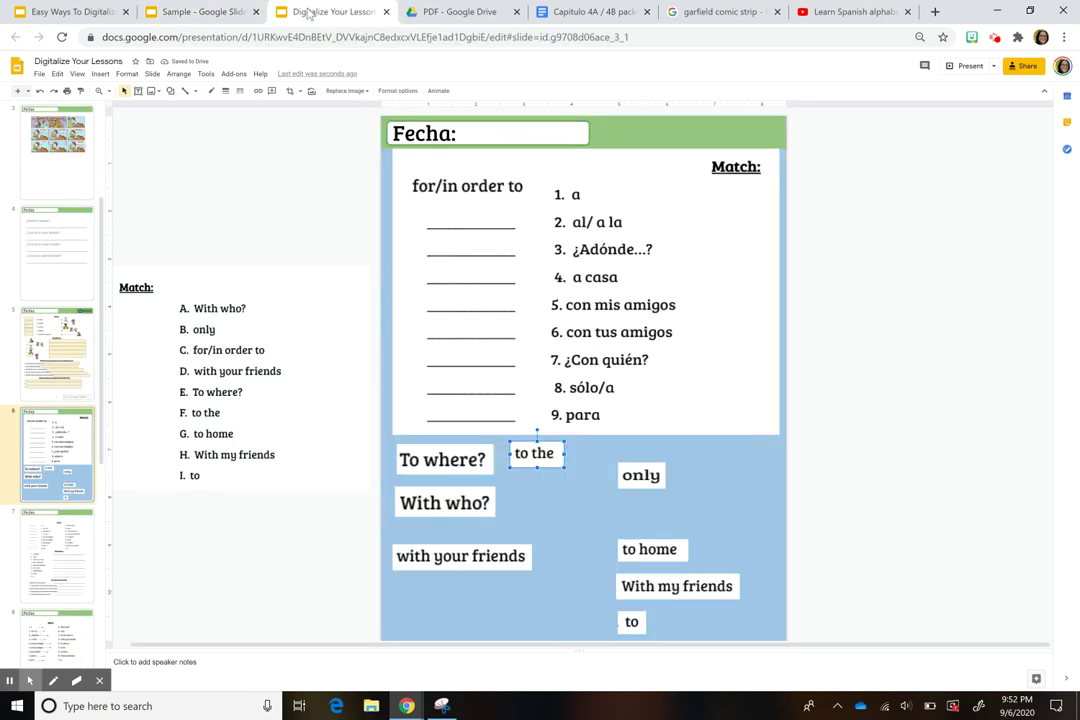
scroll(50, 500, down, 2)
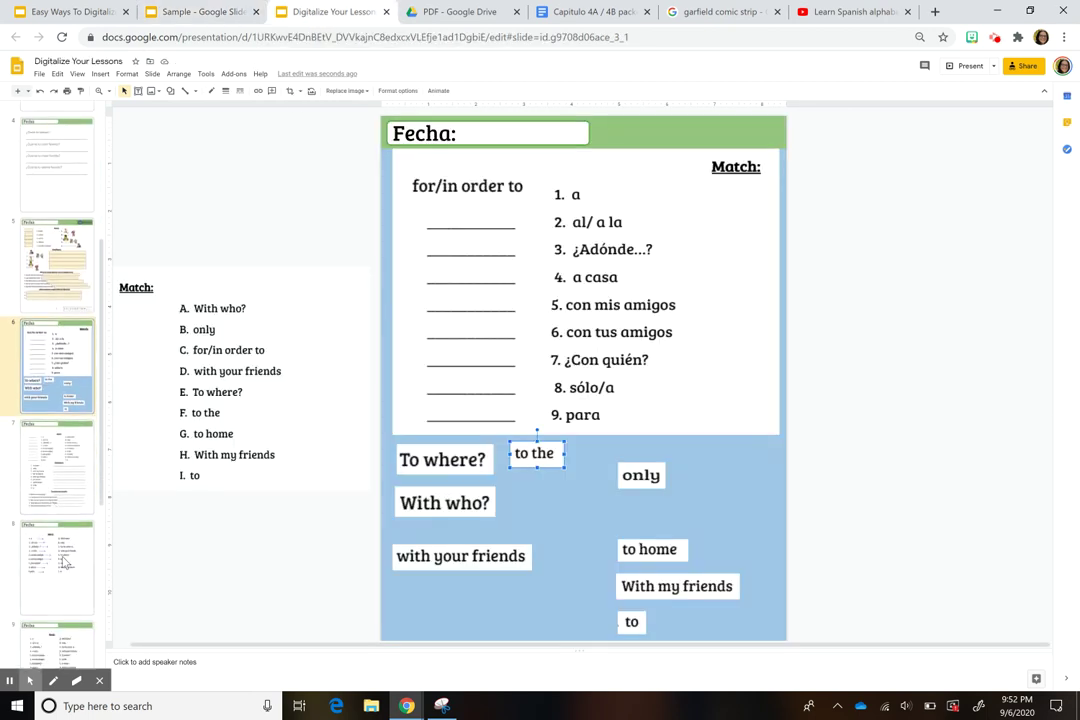
click(65, 565)
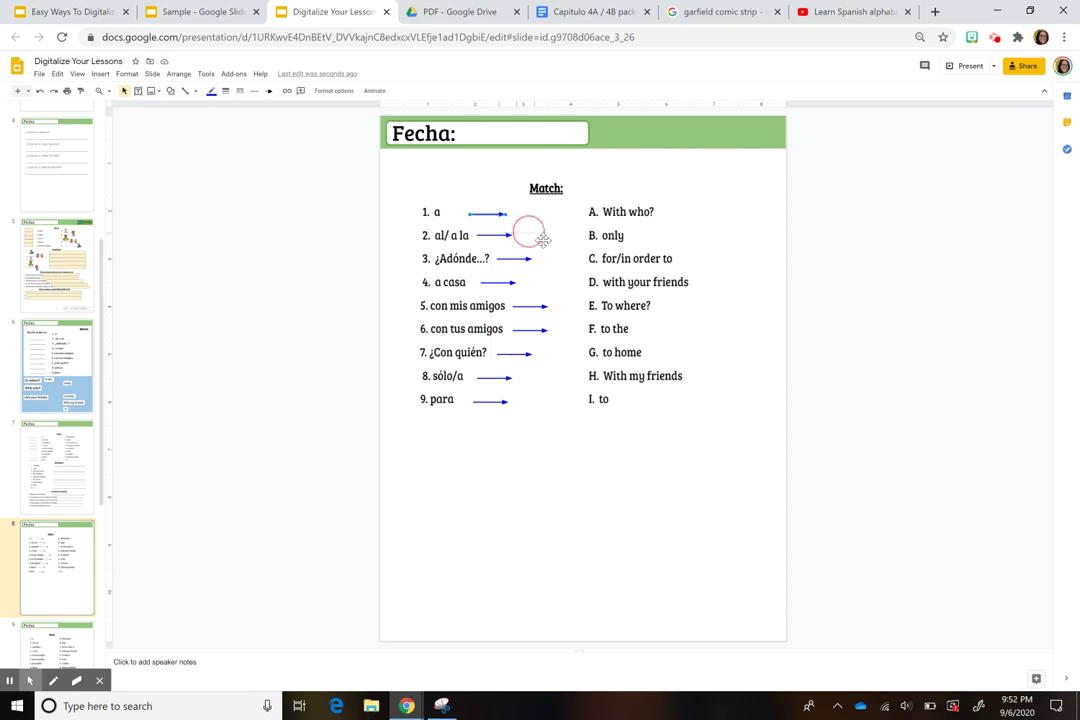
click(489, 212)
drag(489, 212, 583, 258)
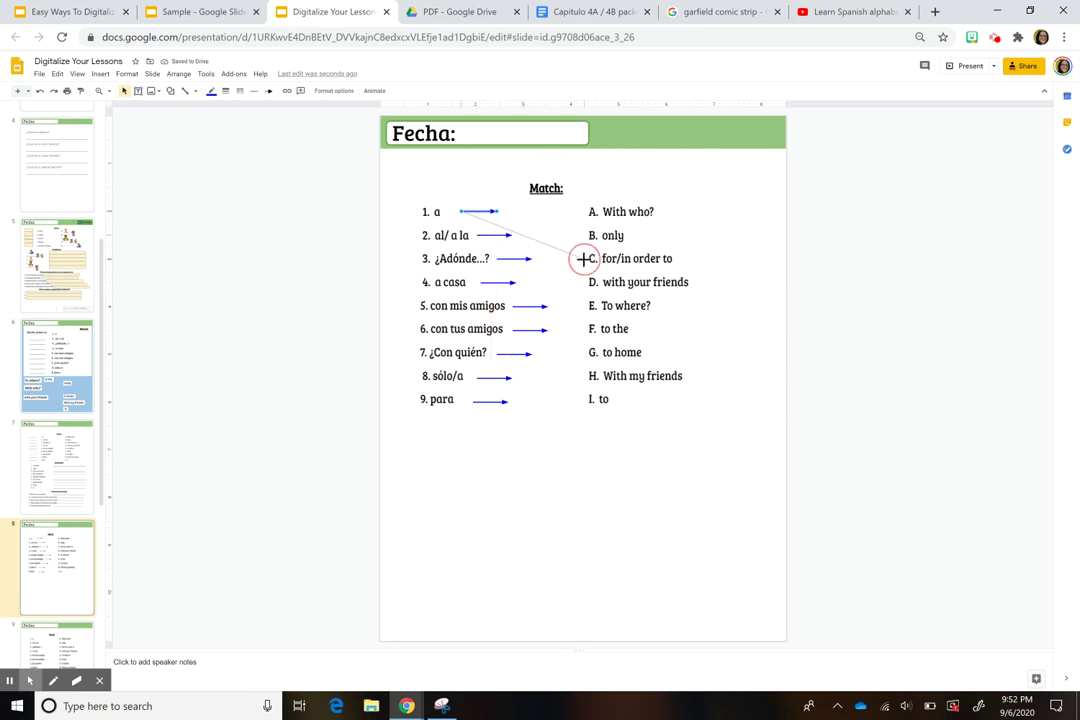
click(507, 233)
mouse_move(510, 237)
mouse_down()
mouse_move(485, 234)
mouse_move(583, 212)
mouse_move(502, 237)
mouse_up()
click(509, 235)
drag(577, 259, 583, 251)
Step: Stretch the arrow of item 5 to answer C and the arrow of item 6 to answer G
click(543, 305)
drag(547, 308, 577, 259)
click(545, 330)
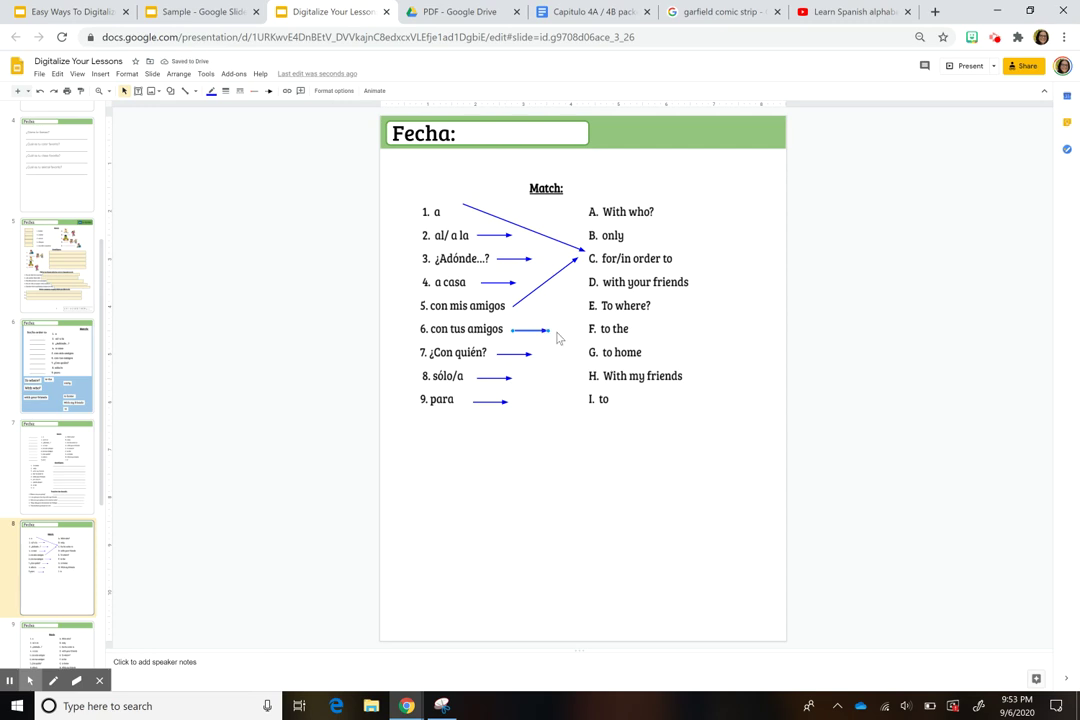
drag(549, 331, 581, 355)
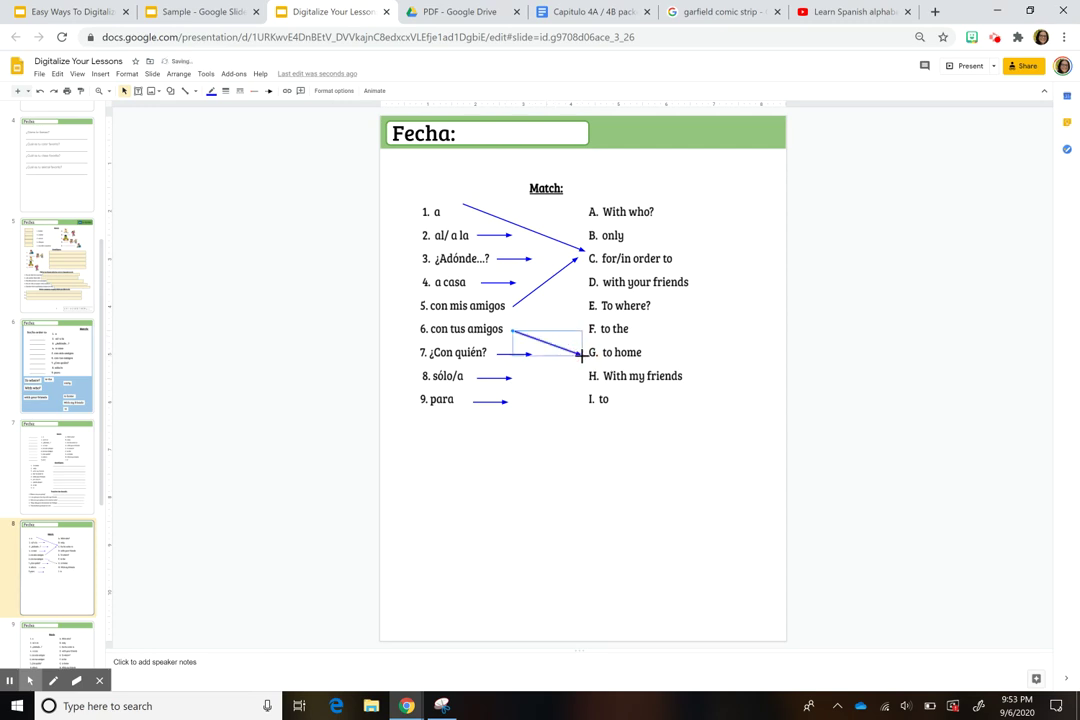
Step: In the Sample presentation, crop the slide 4 worksheet image to its Match section and enlarge it to nearly page width
click(578, 12)
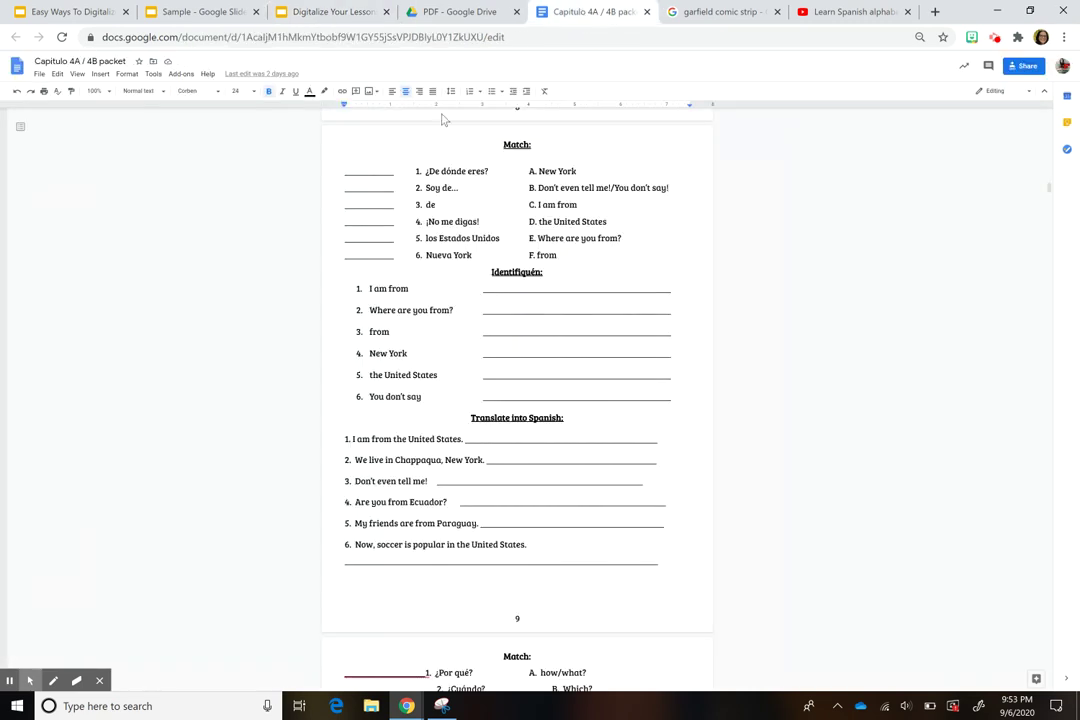
click(203, 11)
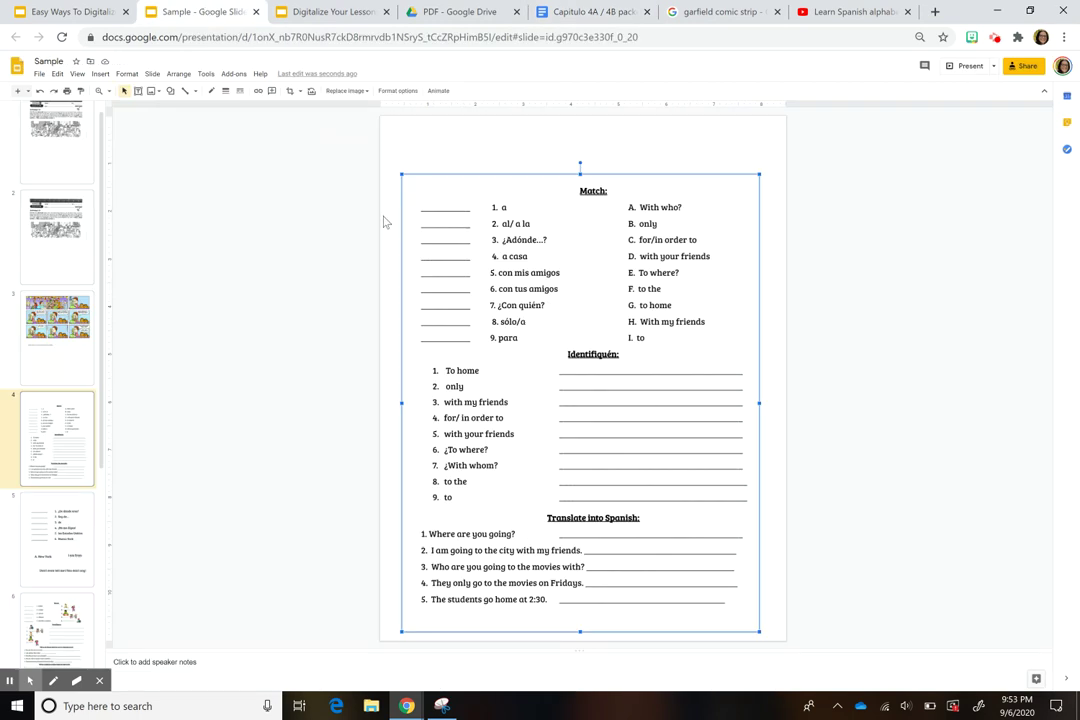
double_click(505, 252)
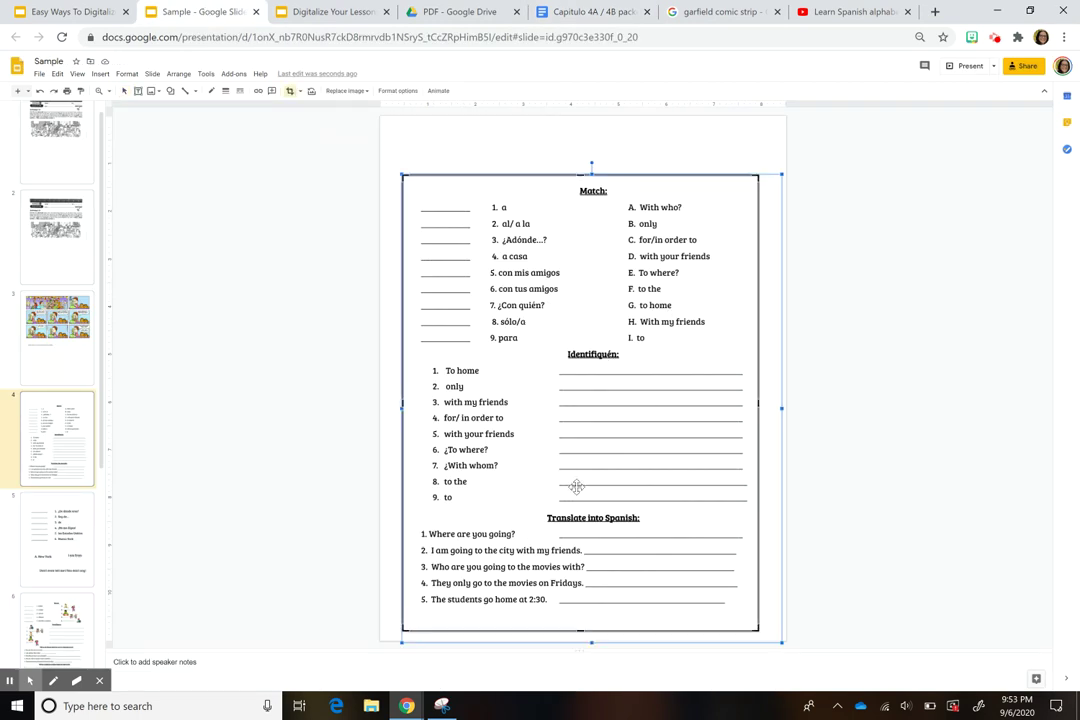
drag(582, 631, 614, 355)
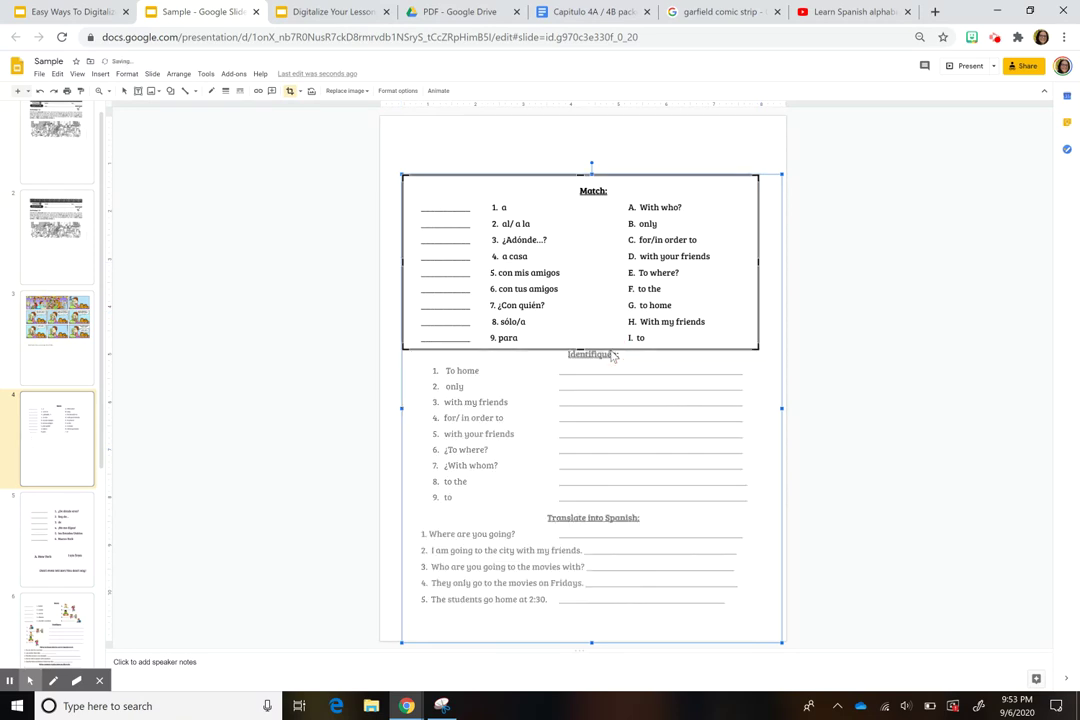
key(Return)
drag(607, 265, 608, 279)
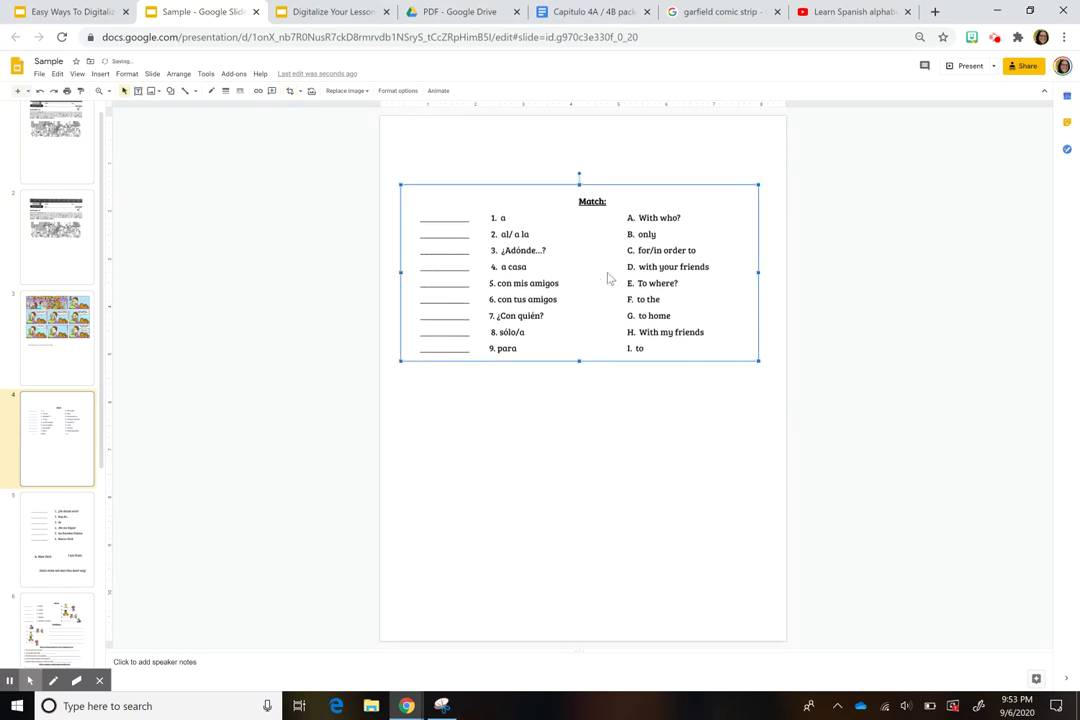
drag(759, 184, 783, 166)
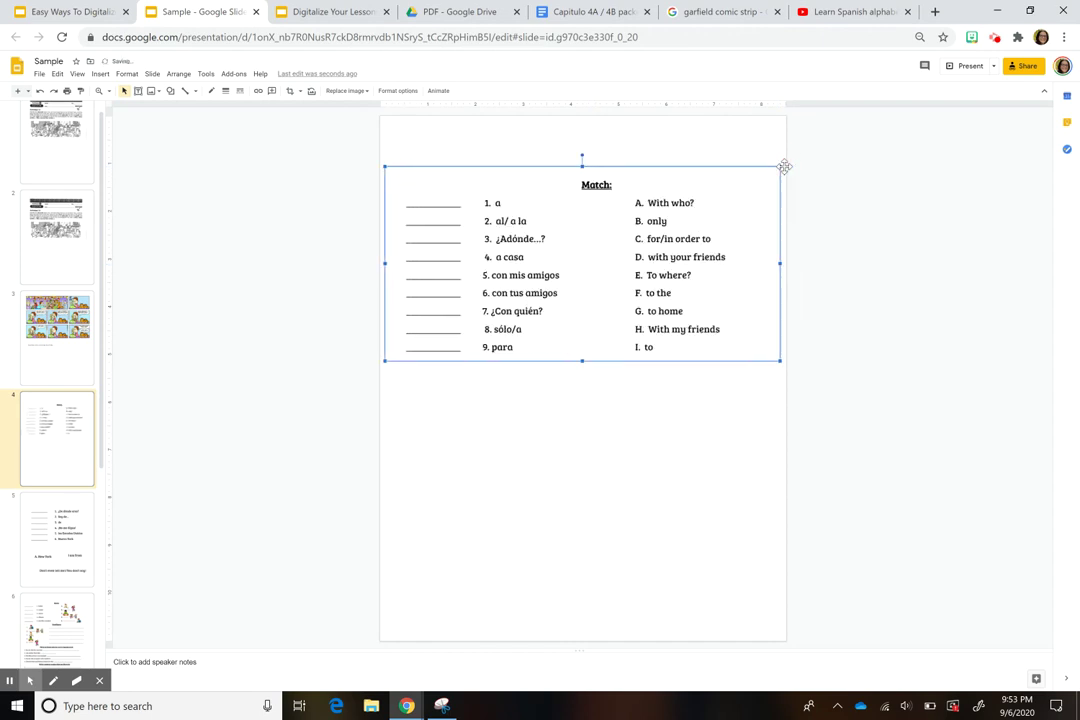
Step: Remove the cropped Match image from slide 4 and open the presentation's master for editing
click(704, 236)
click(704, 238)
key(Delete)
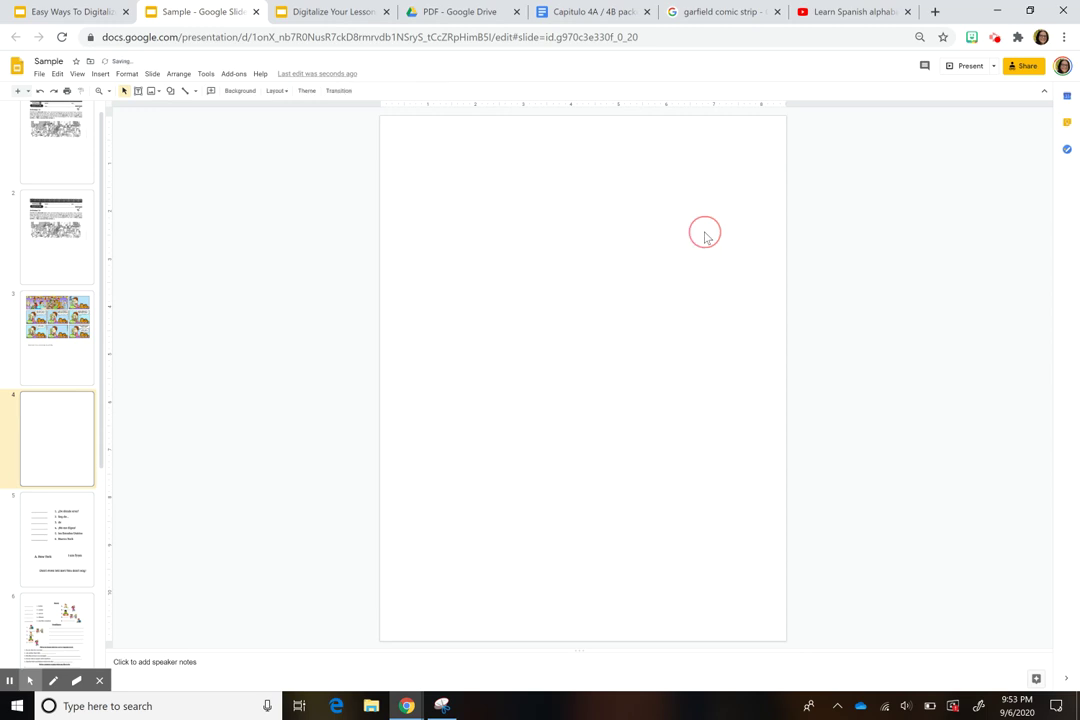
click(151, 73)
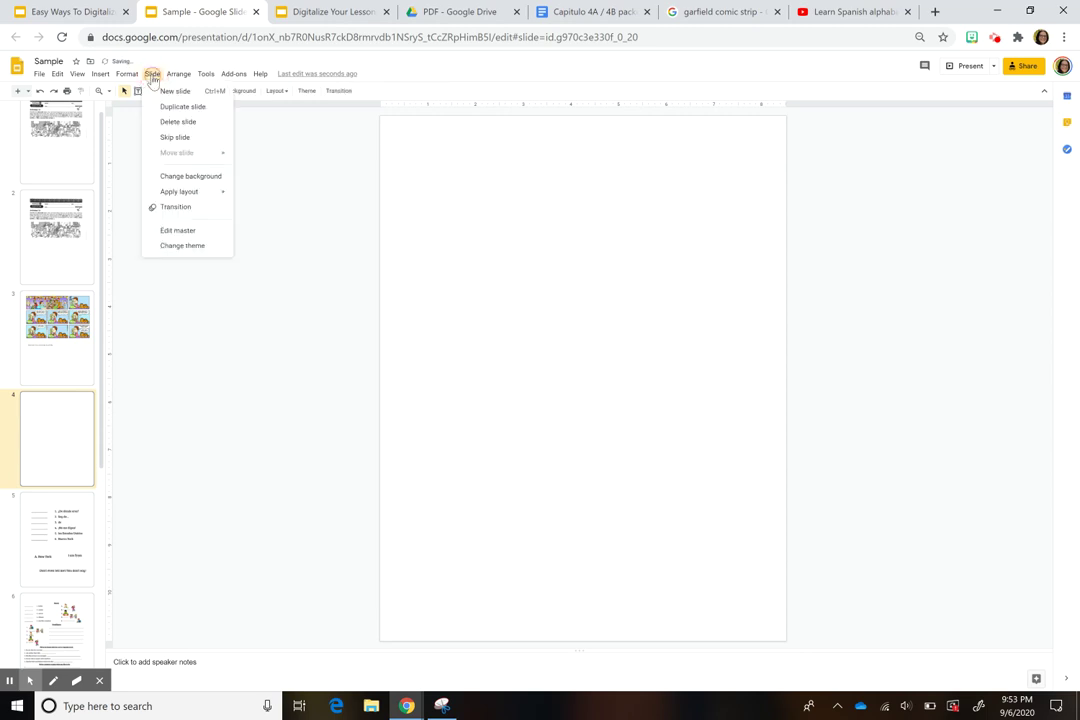
click(180, 231)
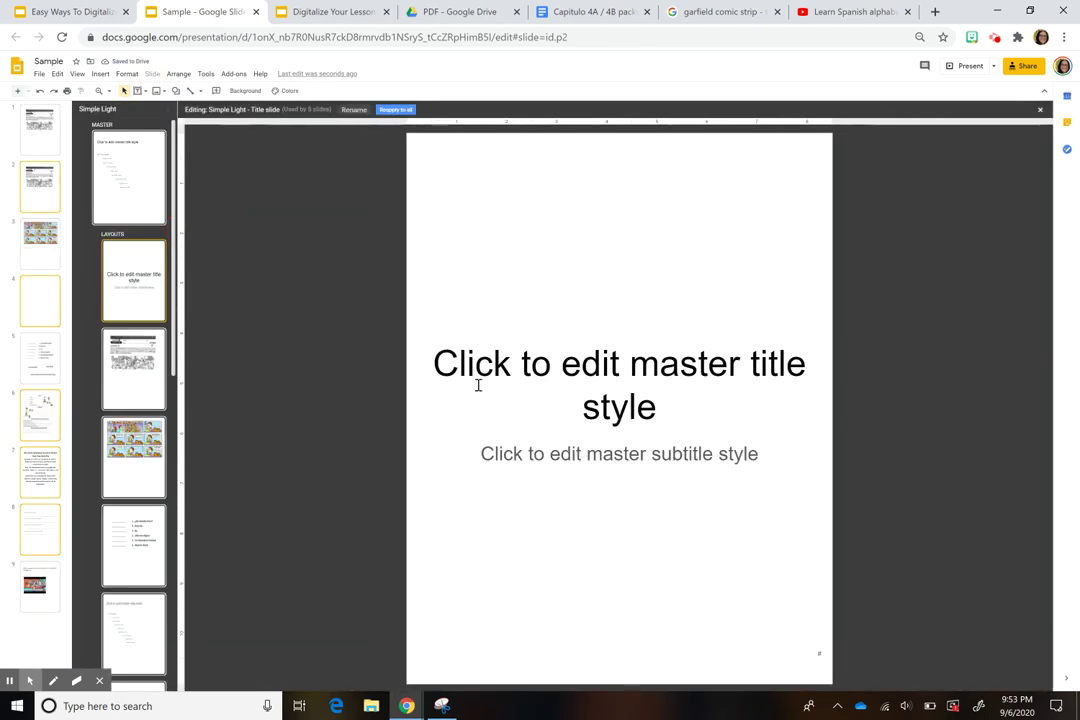
Step: Add a new layout below the Garfield comic layout, remove its title placeholder, and paste the cropped Match image into it
click(141, 491)
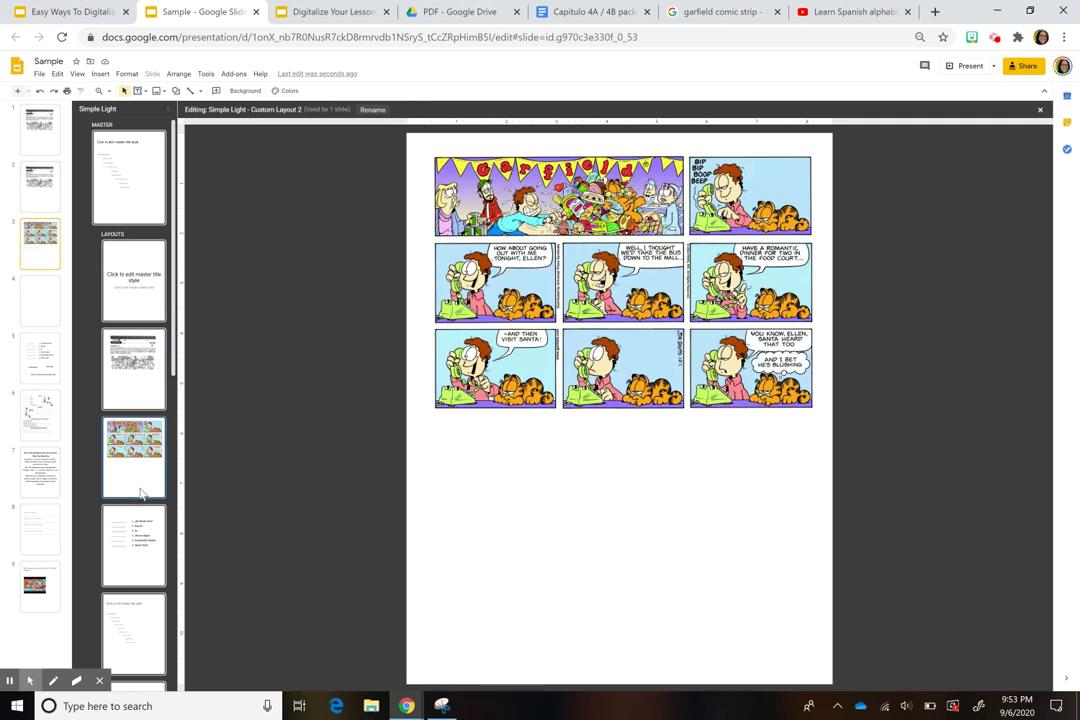
key(ctrl+m)
triple_click(569, 195)
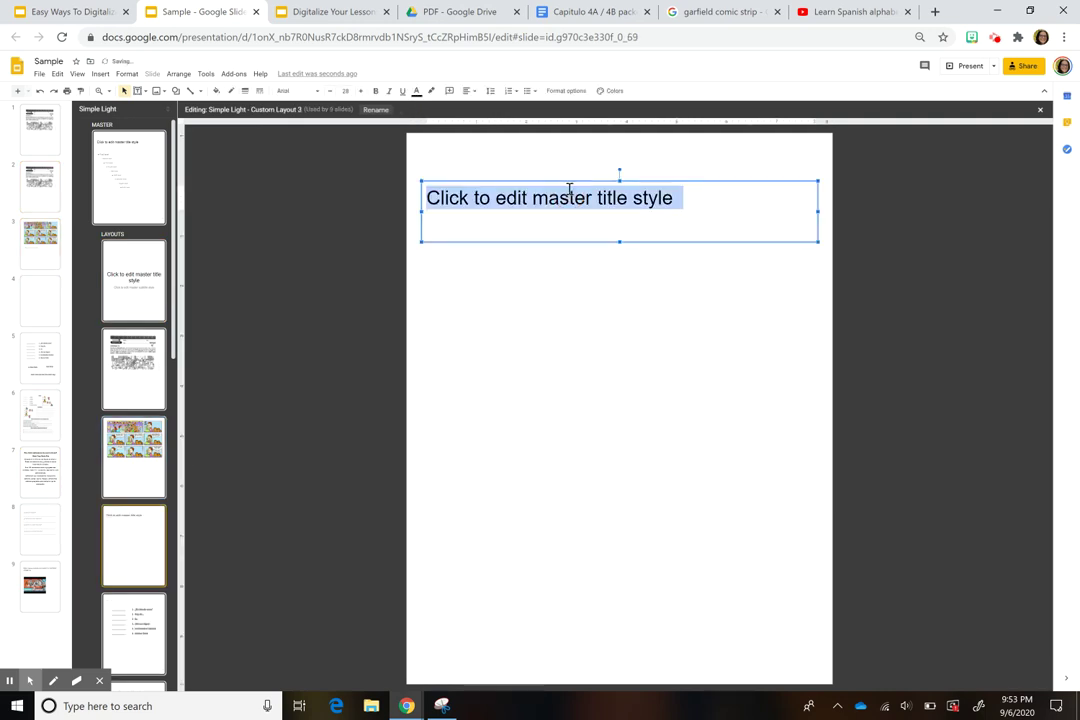
drag(383, 221, 478, 226)
drag(524, 180, 524, 181)
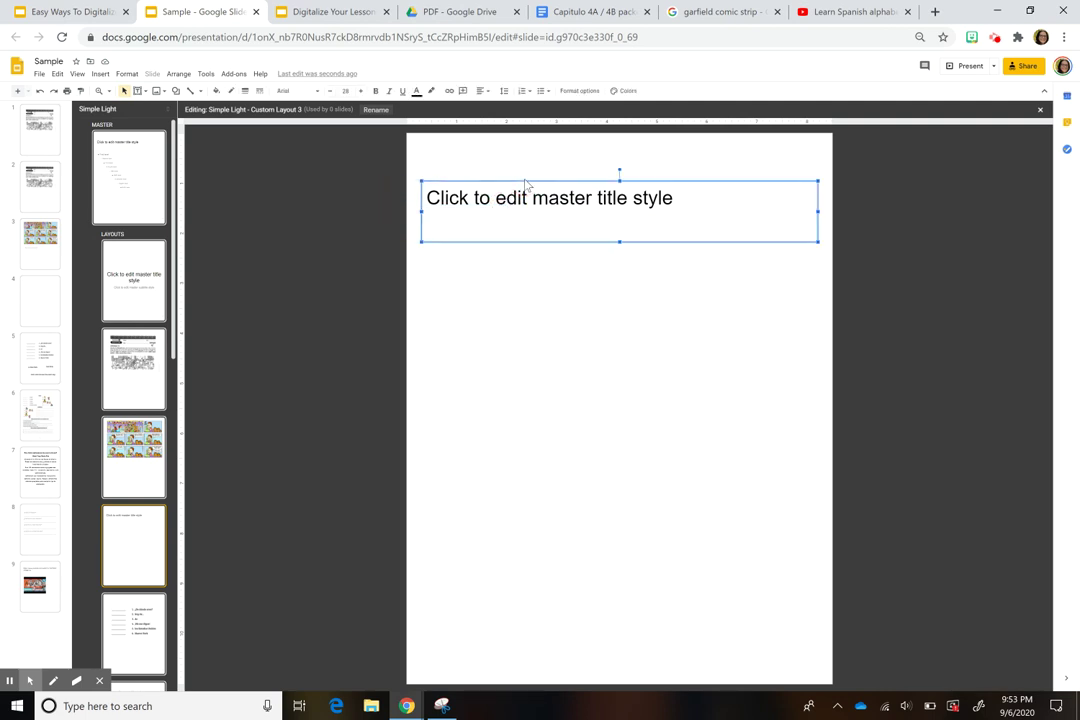
key(Delete)
key(ctrl+v)
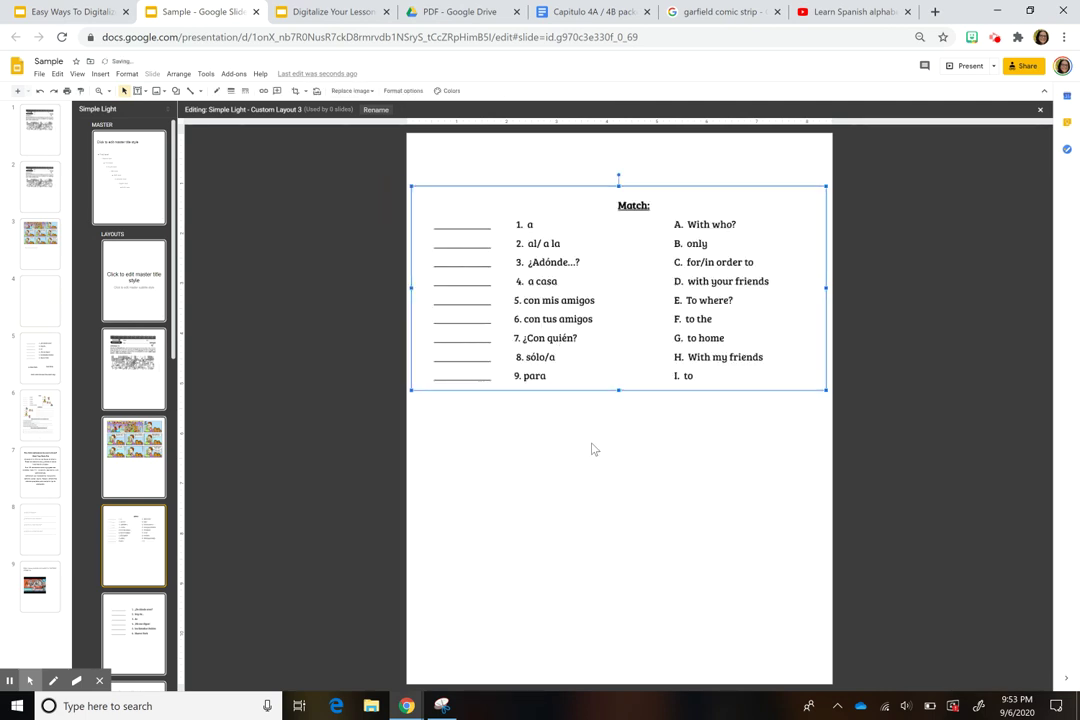
Step: Return to slide 4 and apply the Custom Layout 3 layout containing the Match worksheet
click(33, 304)
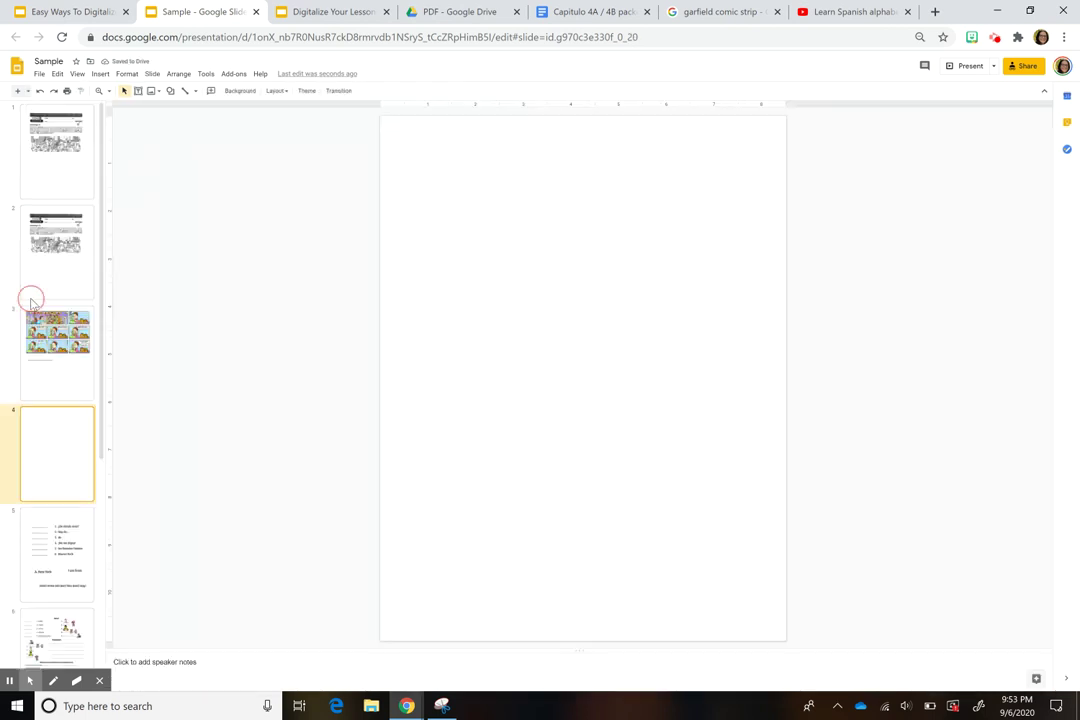
right_click(52, 452)
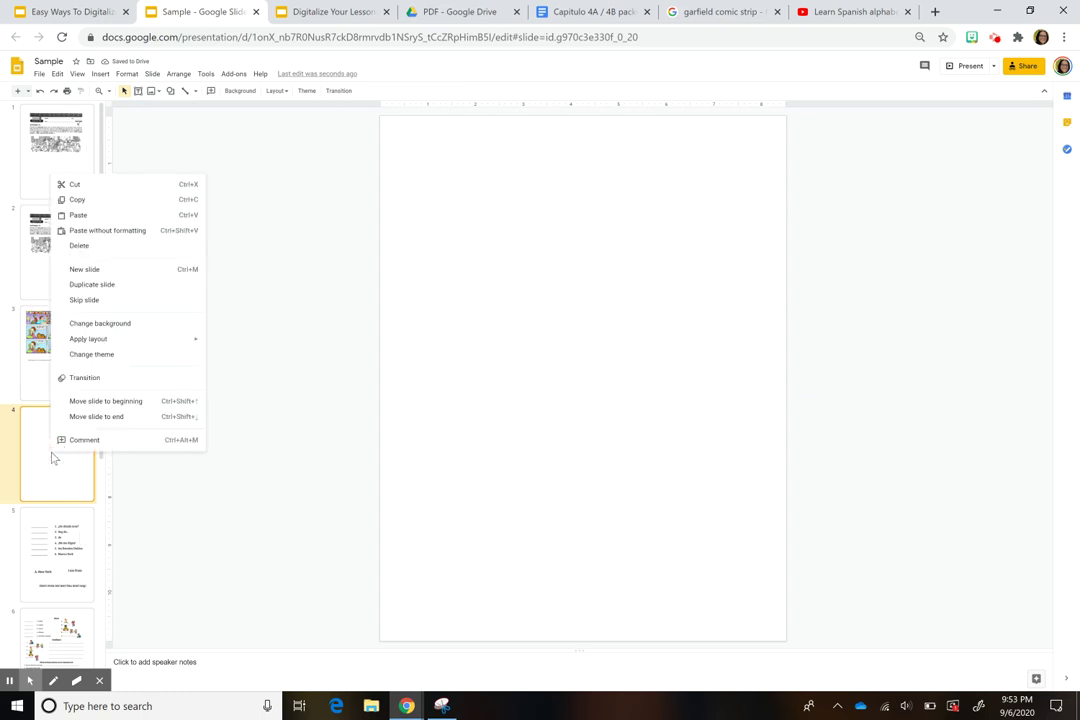
mouse_move(129, 342)
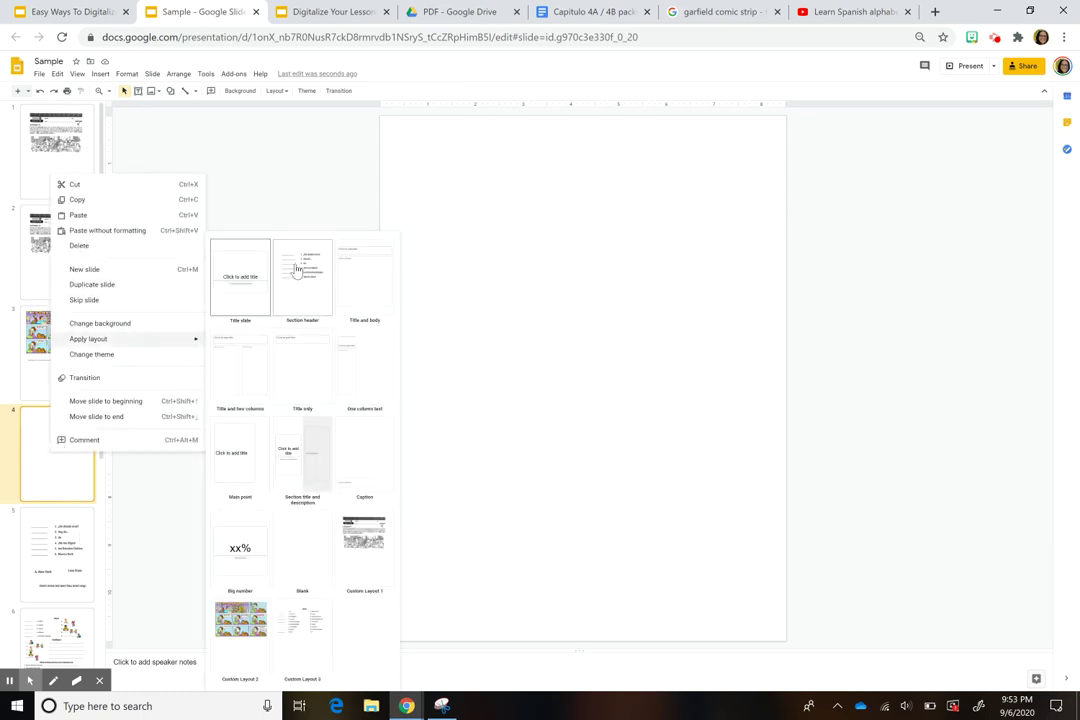
click(297, 635)
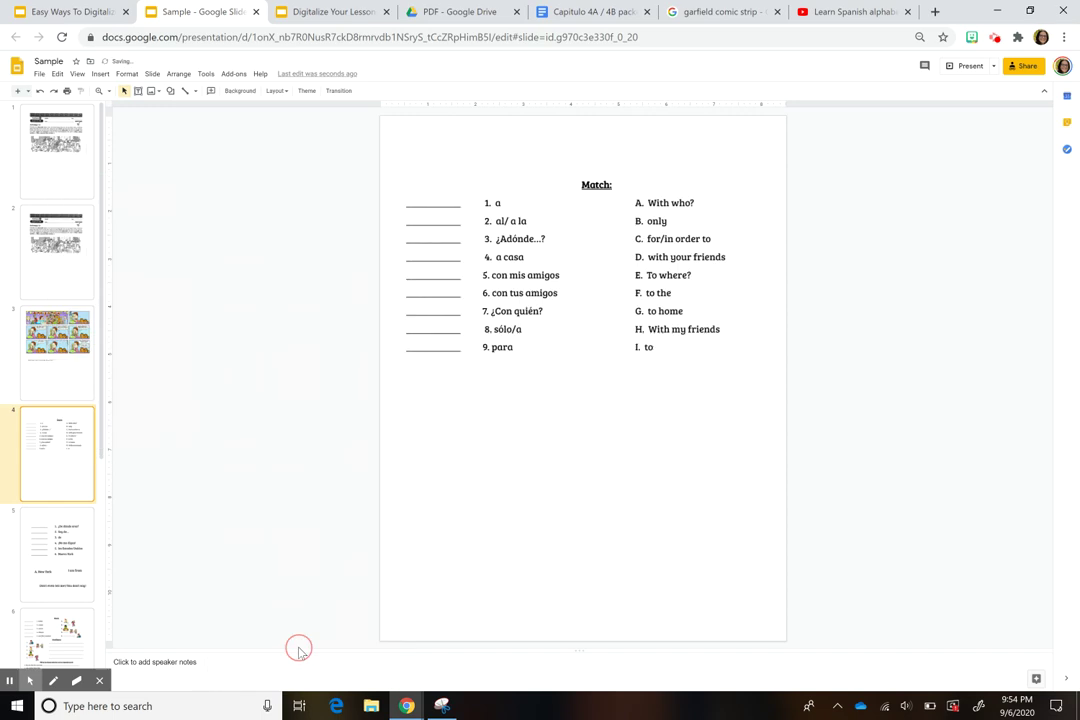